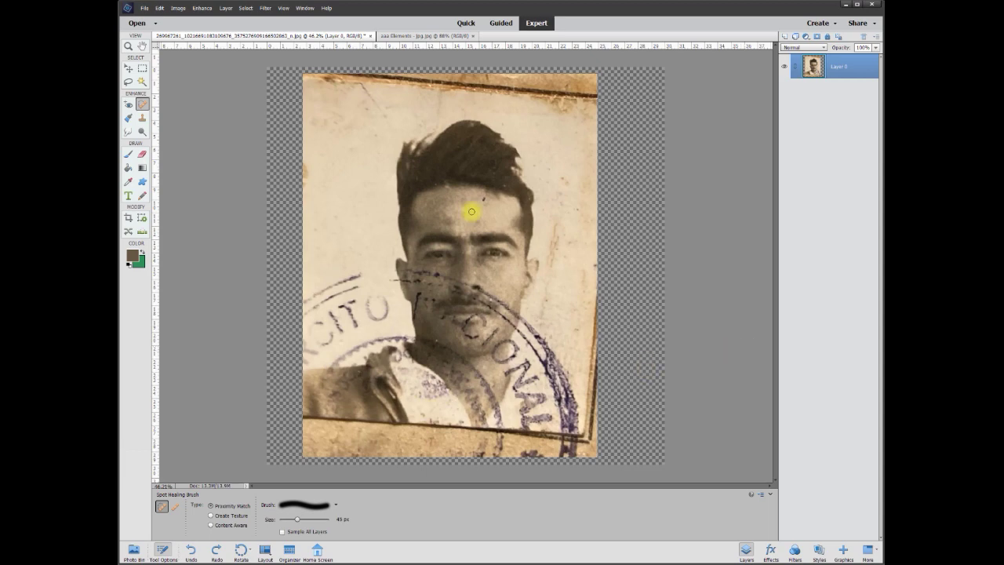
scroll(497, 287, up, 3)
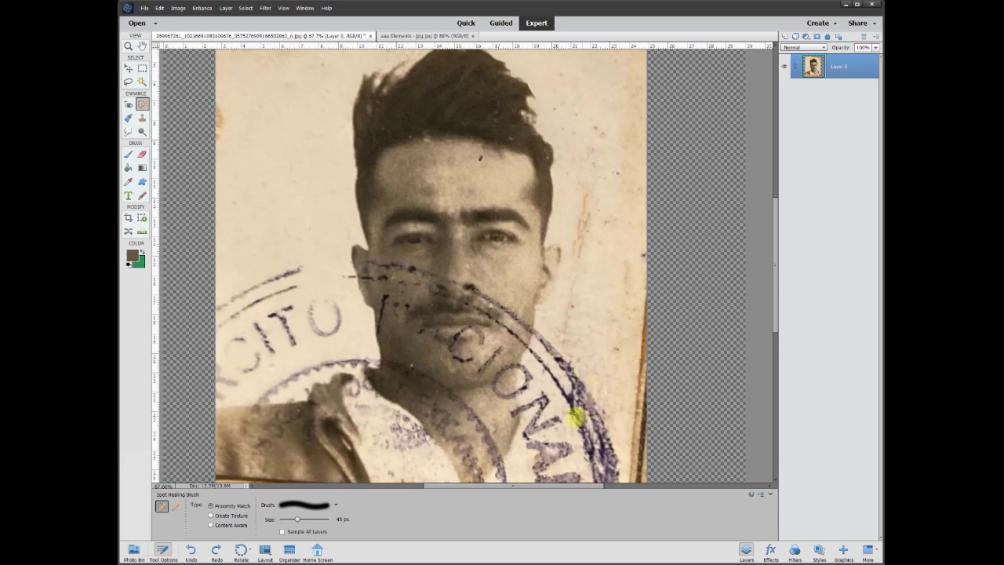
drag(777, 312, 778, 345)
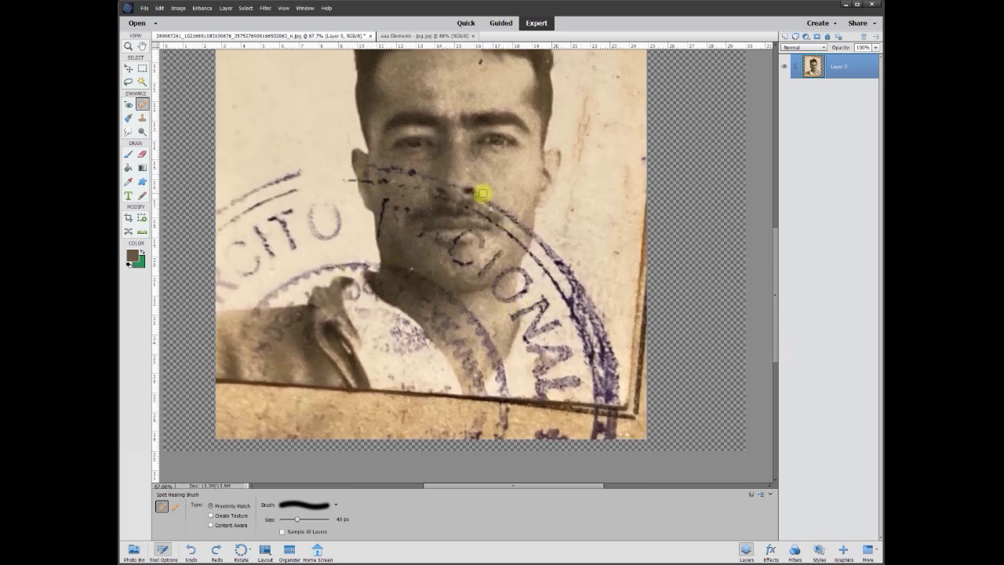
scroll(470, 204, down, 4)
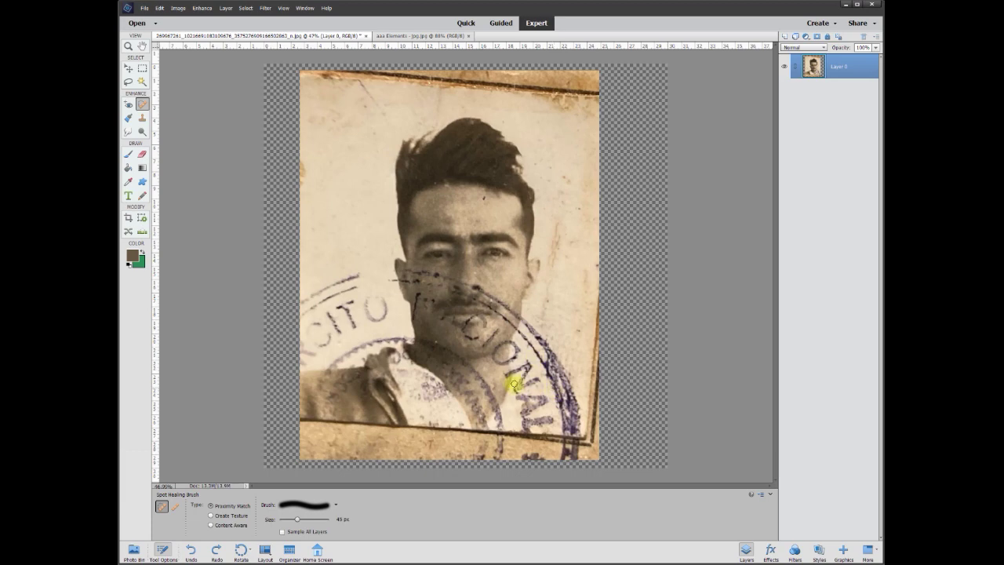
scroll(511, 381, up, 1)
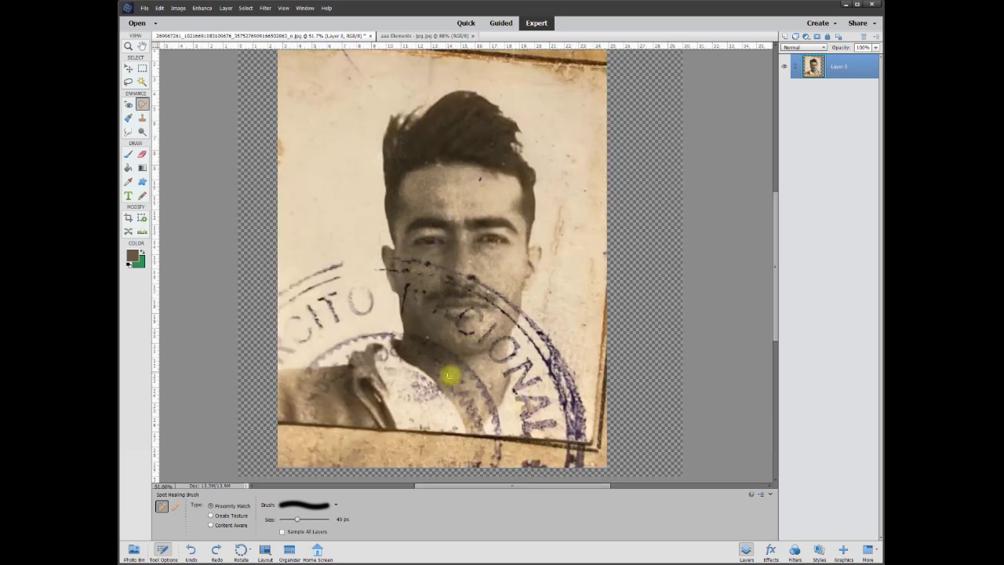
scroll(430, 286, up, 1)
scroll(430, 287, up, 1)
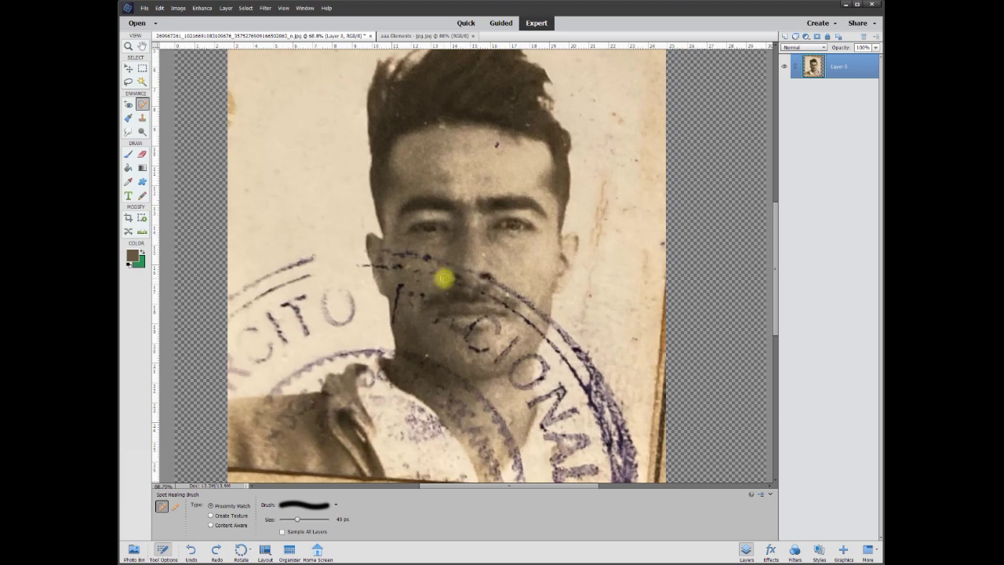
Set up the Spot Healing Brush with the hard 19 px tip resized to 20 px
click(144, 119)
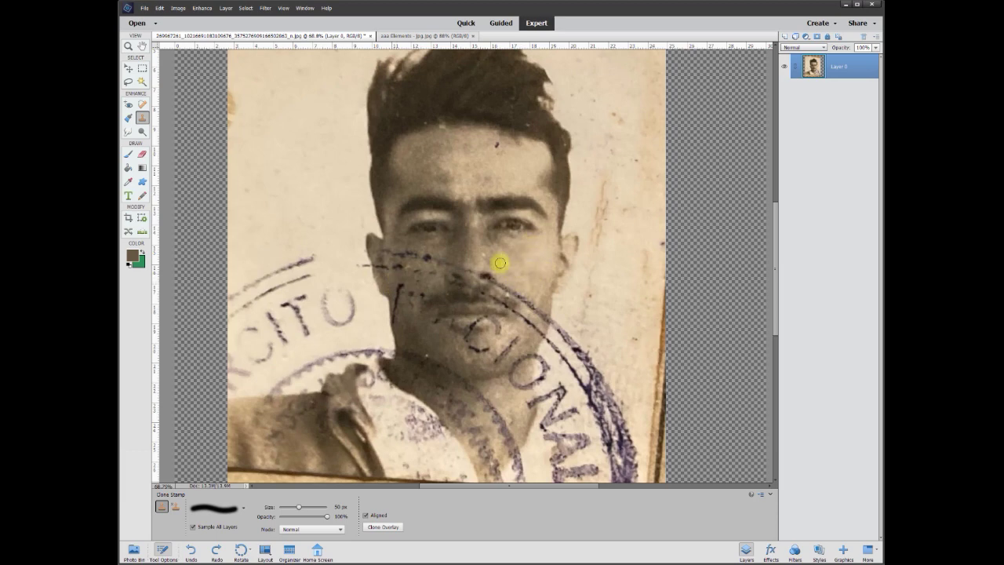
click(142, 106)
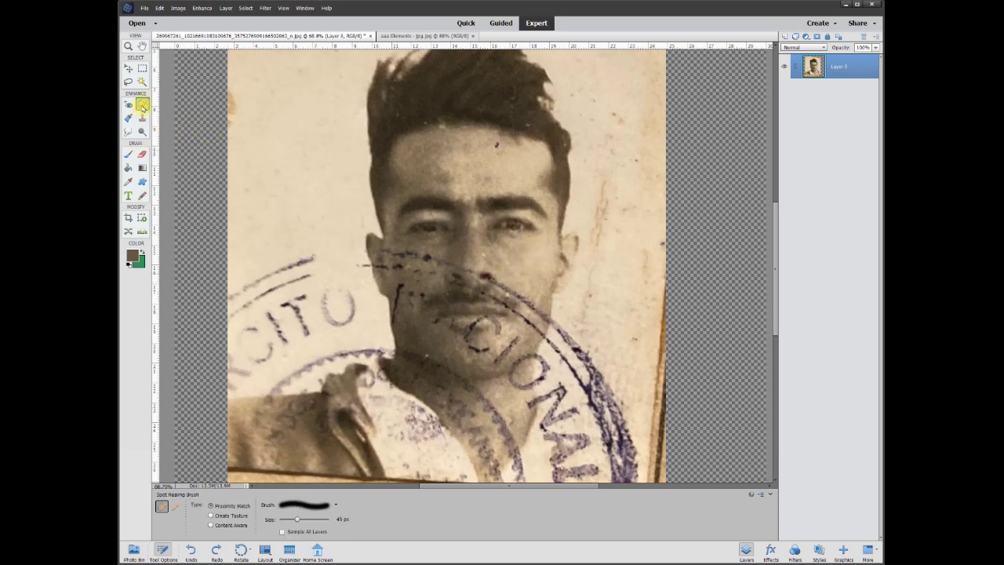
click(307, 505)
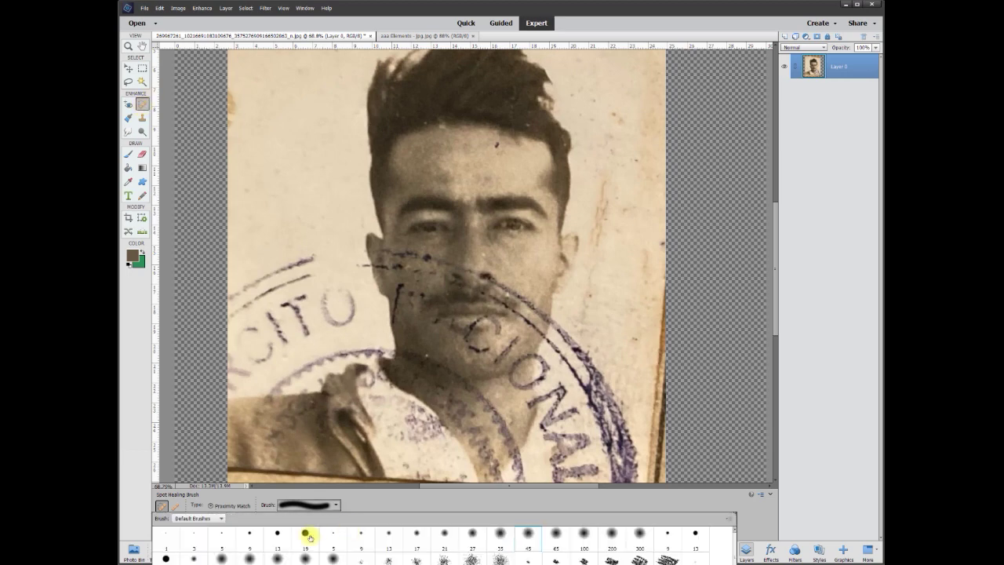
click(306, 534)
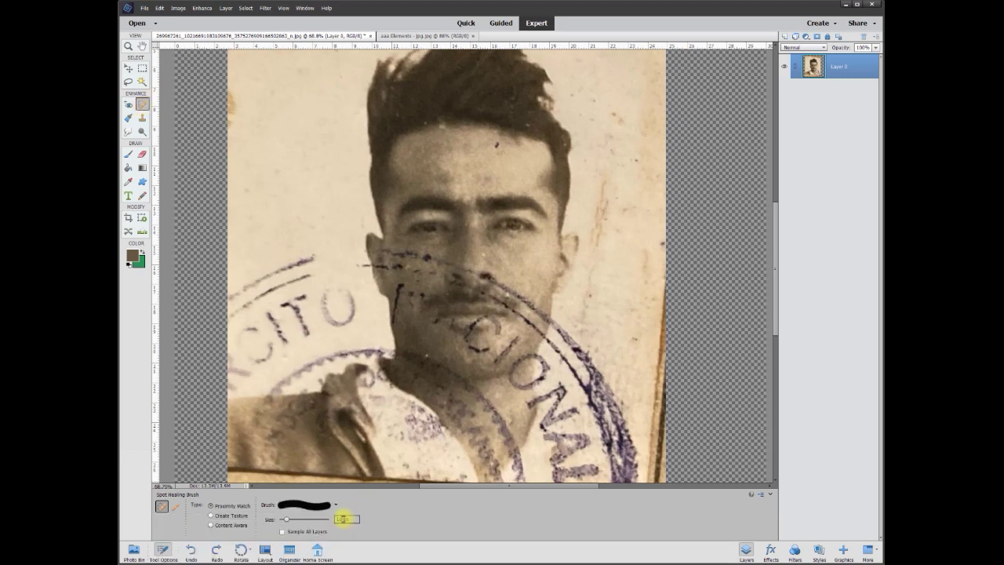
text(50)
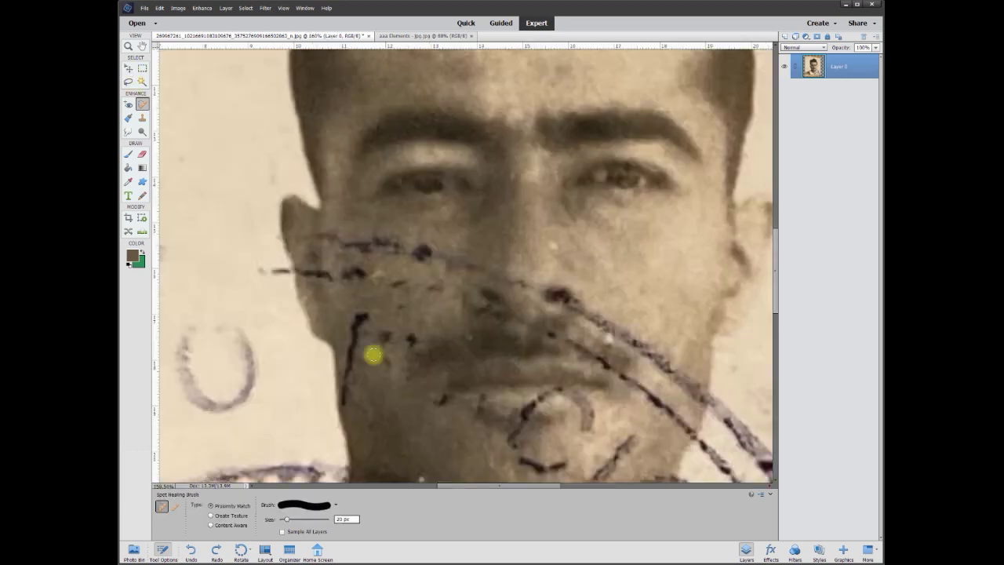
Heal the stamp marks on the man's cheek, jaw edge and ear on the image's left side
mouse_move(400, 289)
mouse_down()
mouse_move(392, 285)
mouse_move(407, 288)
mouse_up()
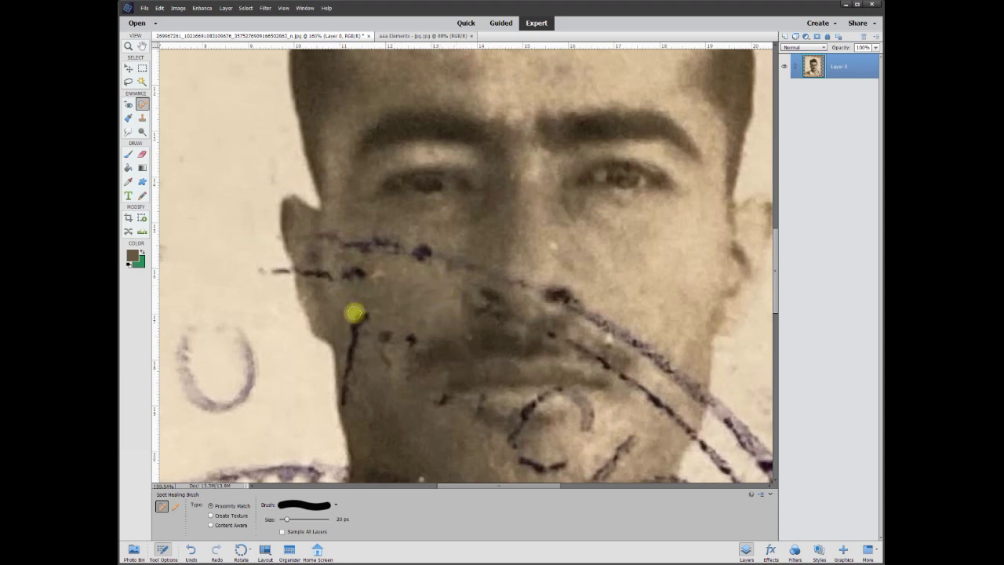
click(411, 339)
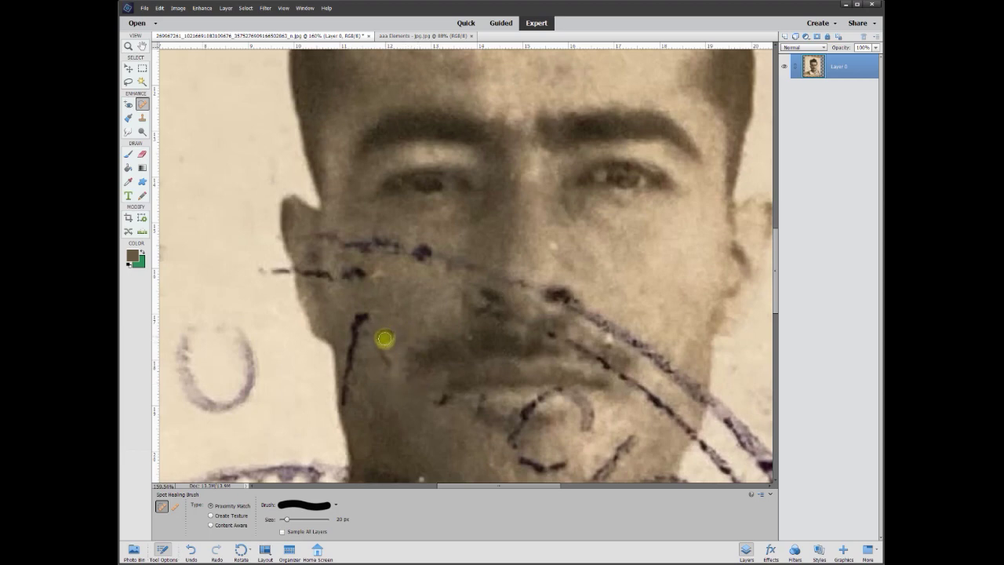
click(385, 364)
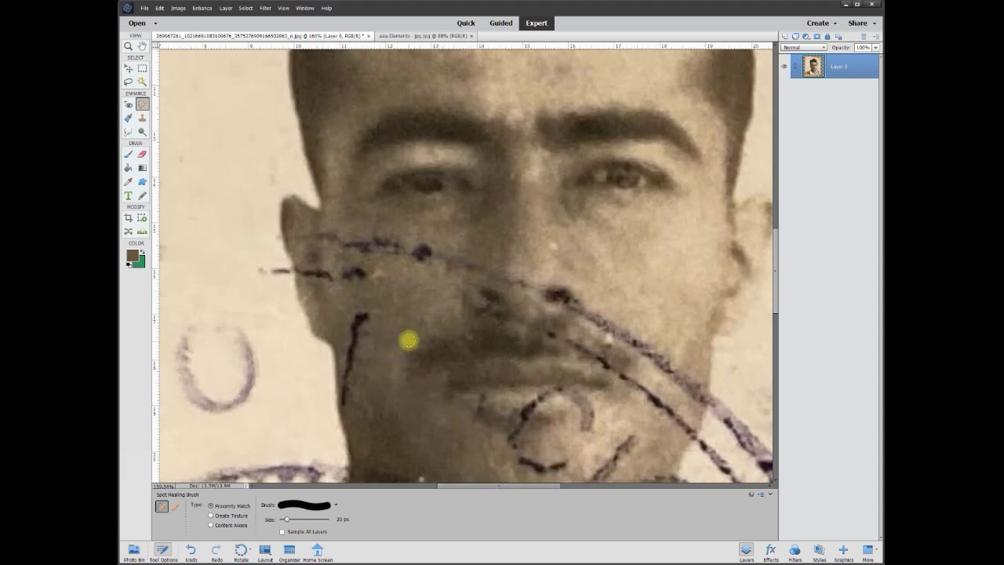
drag(345, 402, 357, 315)
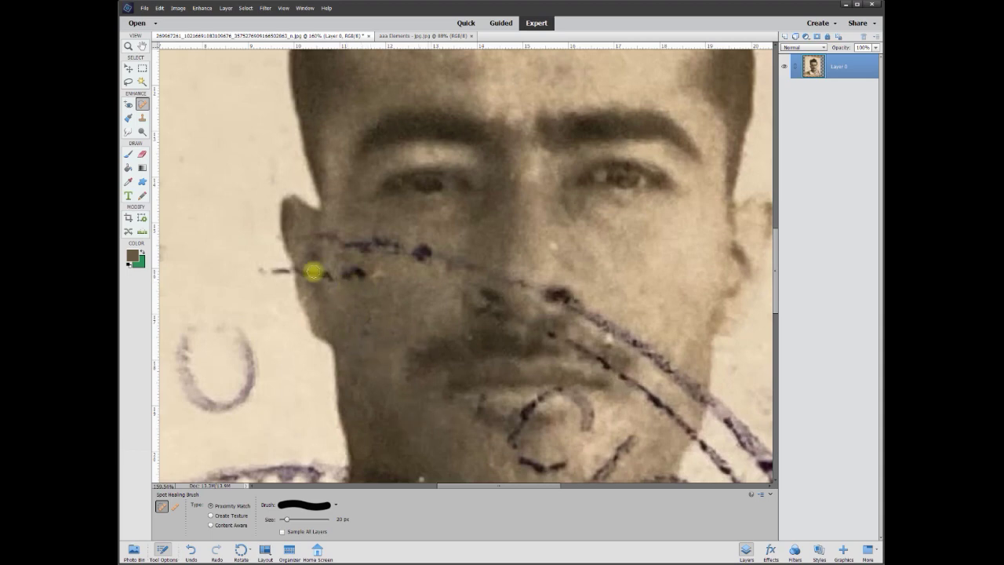
mouse_move(302, 272)
mouse_down()
mouse_move(383, 283)
mouse_move(272, 241)
mouse_up()
Heal the stamp letters on the chin and the stamp lines running from the nose across the other cheek
scroll(450, 265, down, 3)
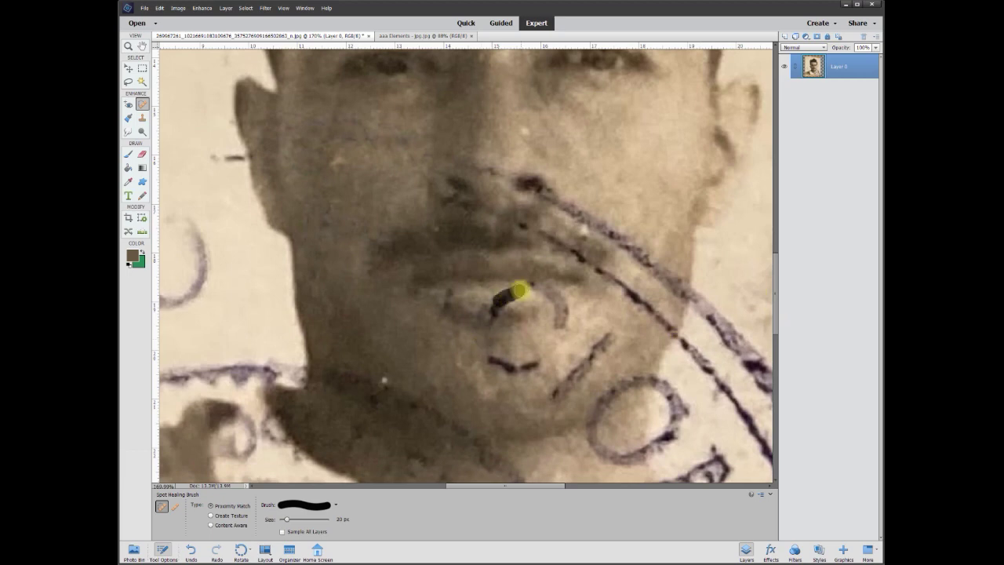
drag(488, 359, 536, 364)
drag(573, 329, 560, 293)
drag(609, 336, 559, 399)
drag(542, 229, 668, 328)
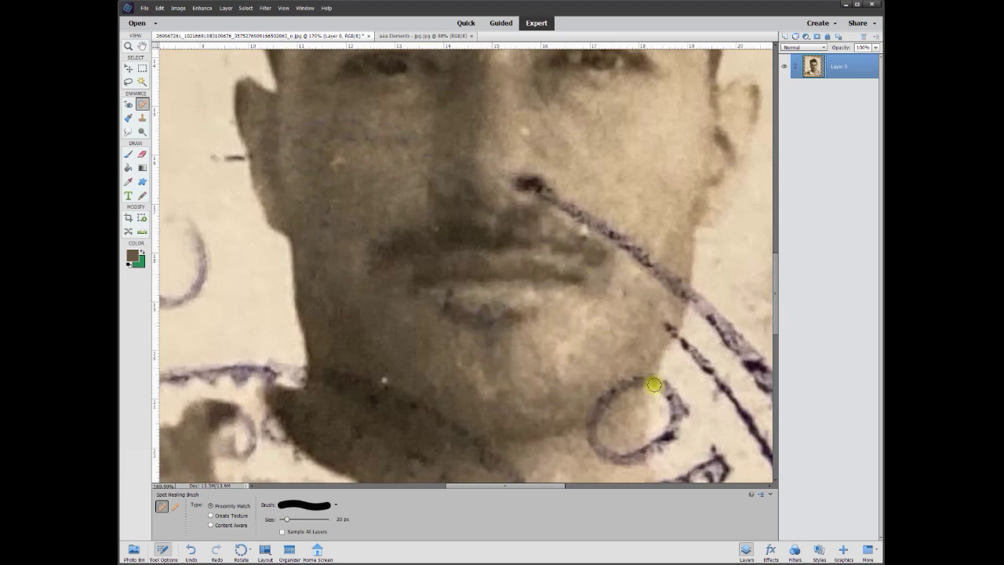
drag(546, 194, 663, 280)
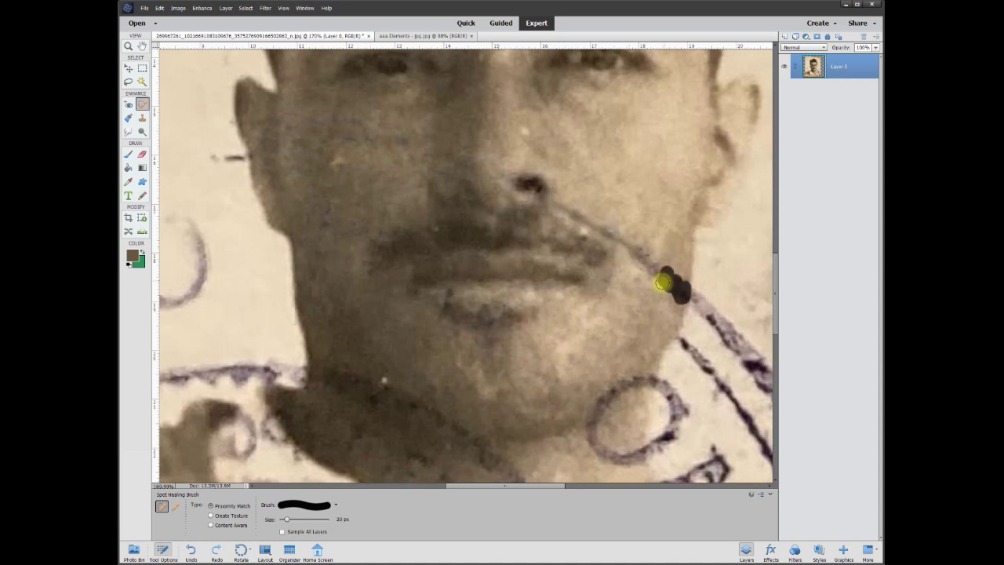
Heal the stamp marks along the lower jaw and the upper neck
scroll(628, 380, down, 3)
mouse_move(643, 334)
mouse_down()
mouse_move(599, 309)
mouse_move(630, 260)
mouse_up()
scroll(596, 266, down, 3)
drag(587, 347, 549, 253)
Enlarge the healing brush and paint out the stamp marks over the neck, collar and white shirt
key(bracketright)
key(bracketright)
key(bracketright)
key(bracketright)
key(bracketright)
key(bracketright)
key(bracketright)
drag(463, 169, 427, 175)
drag(338, 110, 322, 135)
drag(441, 218, 461, 267)
drag(481, 292, 543, 411)
mouse_move(414, 308)
mouse_down()
mouse_move(397, 280)
mouse_move(365, 323)
mouse_up()
click(359, 247)
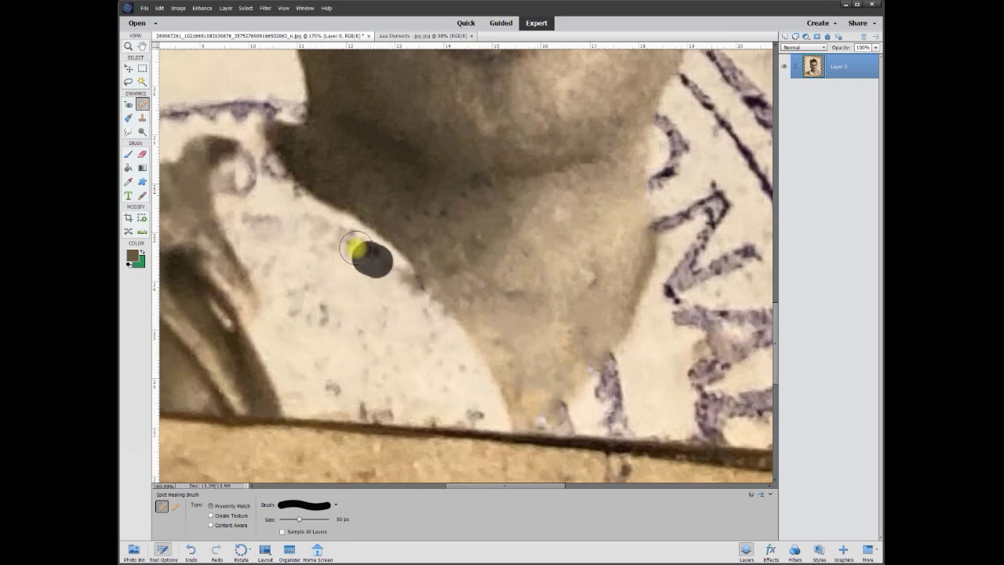
Heal the leftover stamp marks on the shirt collar and the stamp lettering in the background beside the neck
drag(252, 196, 235, 169)
click(236, 177)
drag(605, 398, 633, 430)
drag(619, 359, 610, 372)
drag(572, 486, 606, 486)
mouse_move(545, 416)
mouse_down()
mouse_move(511, 321)
mouse_move(552, 318)
mouse_move(498, 322)
mouse_move(578, 253)
mouse_move(483, 188)
mouse_up()
mouse_move(498, 191)
mouse_down()
mouse_move(493, 123)
mouse_move(518, 92)
mouse_up()
scroll(531, 98, up, 2)
scroll(530, 98, down, 6)
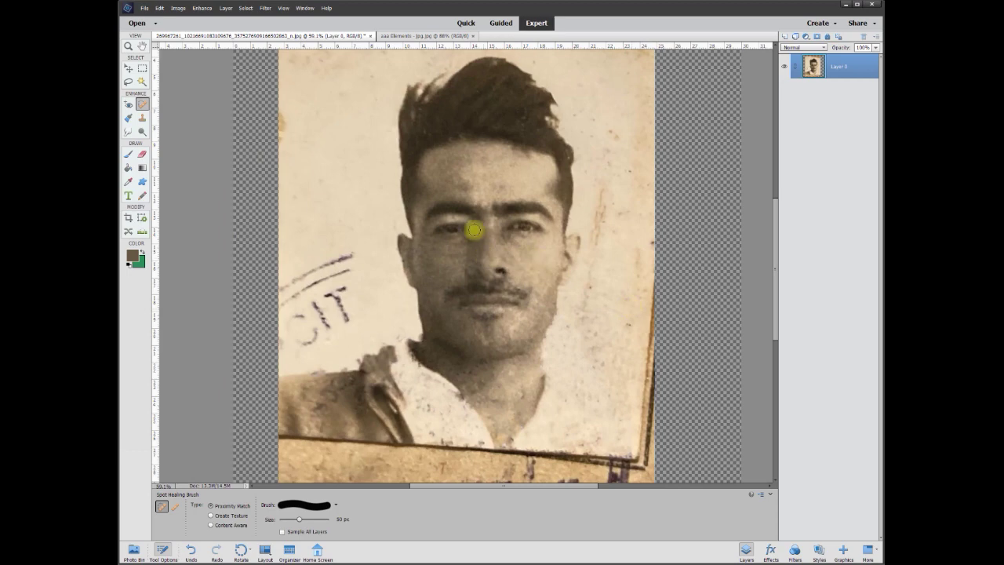
Apply Auto Smart Fix to the photo and set its brightness to 38 and contrast to 10
click(201, 9)
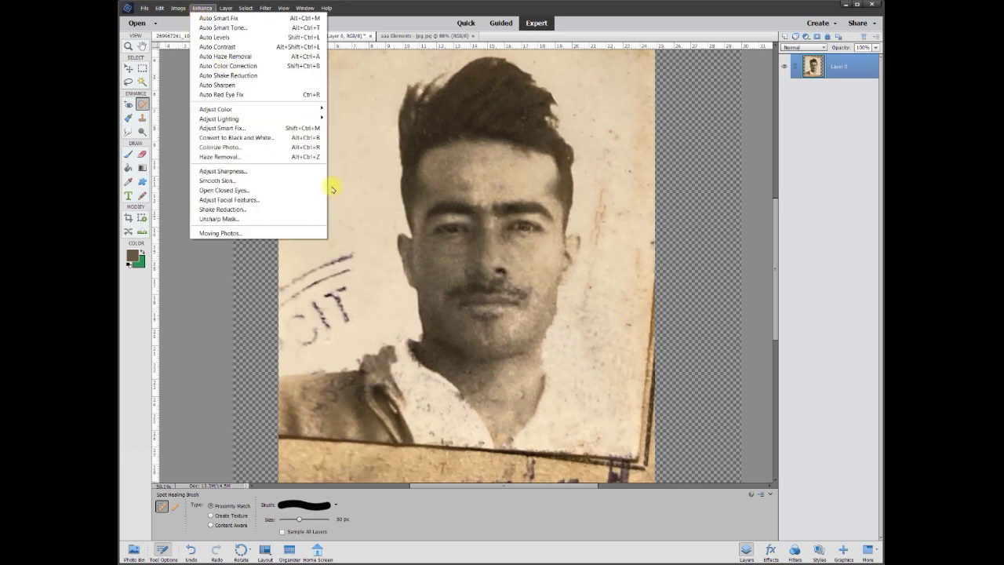
click(236, 20)
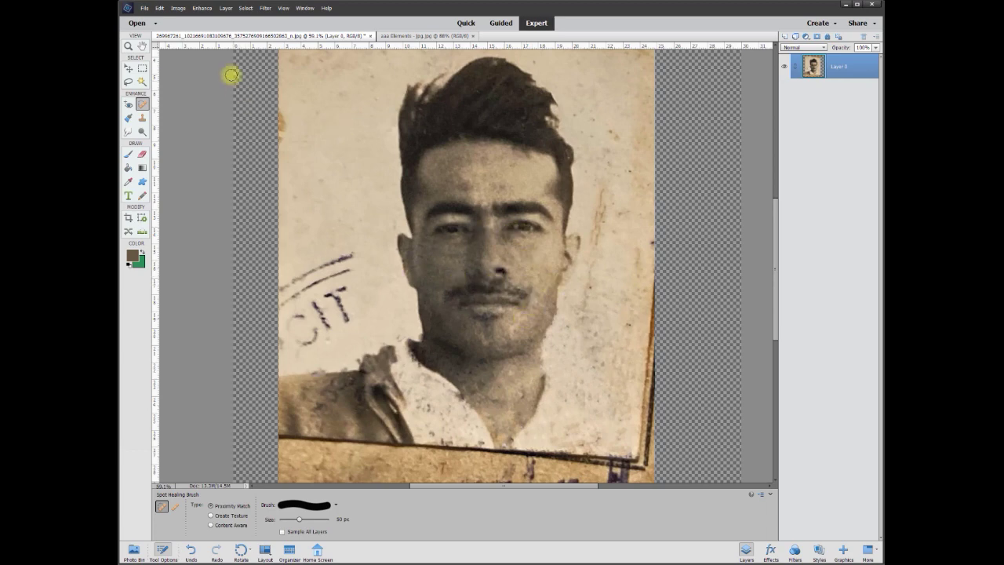
click(201, 8)
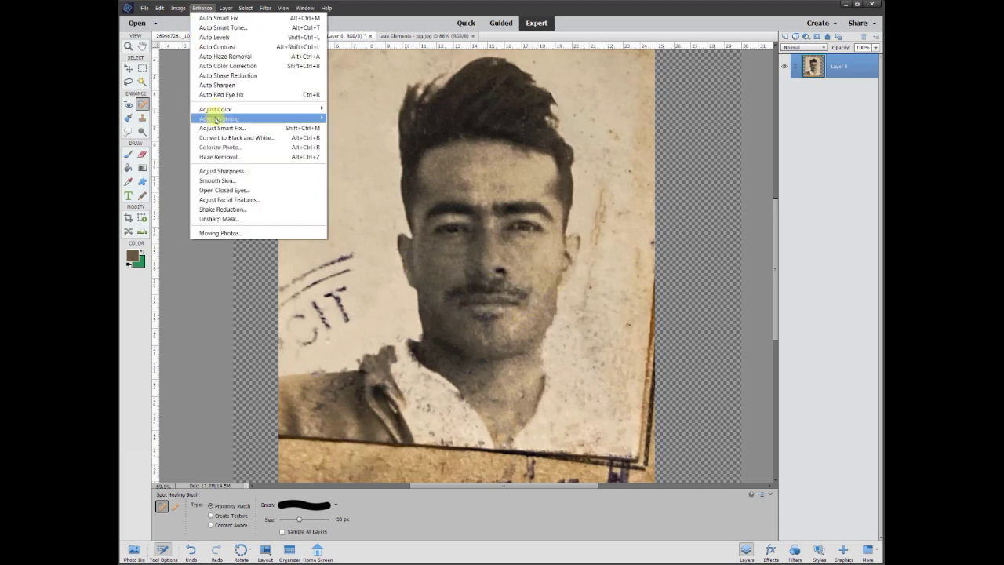
mouse_move(218, 120)
click(348, 128)
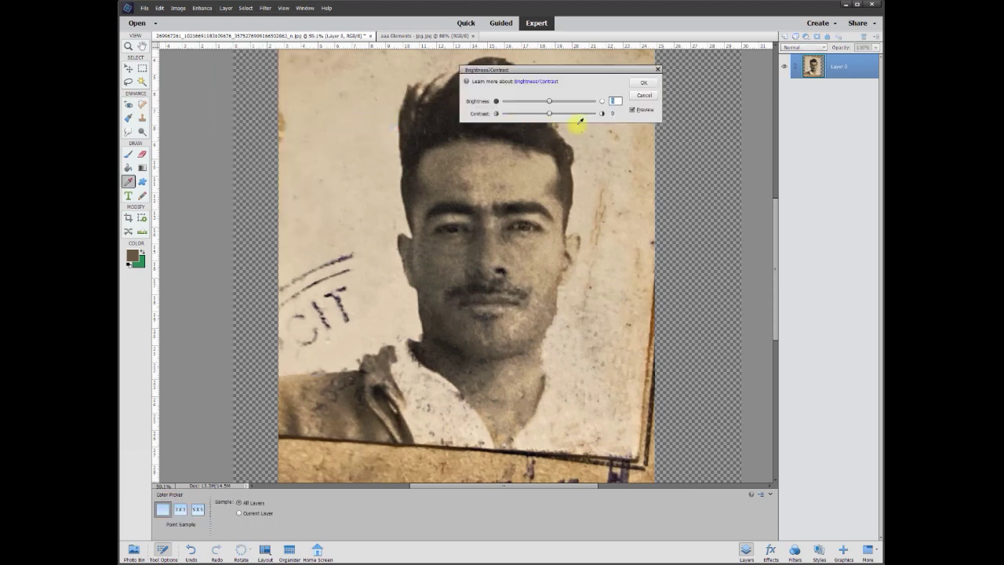
drag(575, 74, 635, 95)
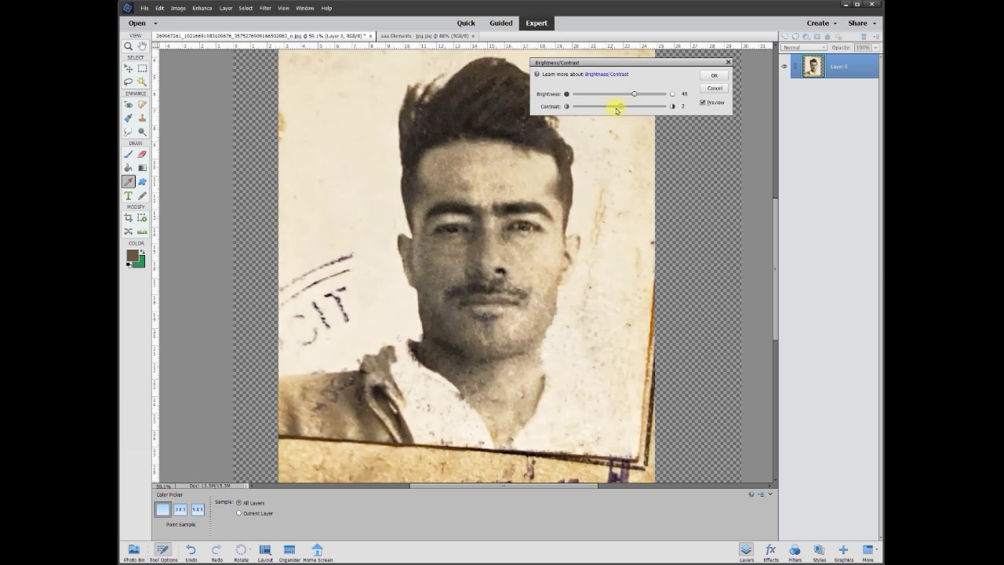
mouse_move(635, 95)
mouse_down()
mouse_move(623, 95)
mouse_move(634, 96)
mouse_up()
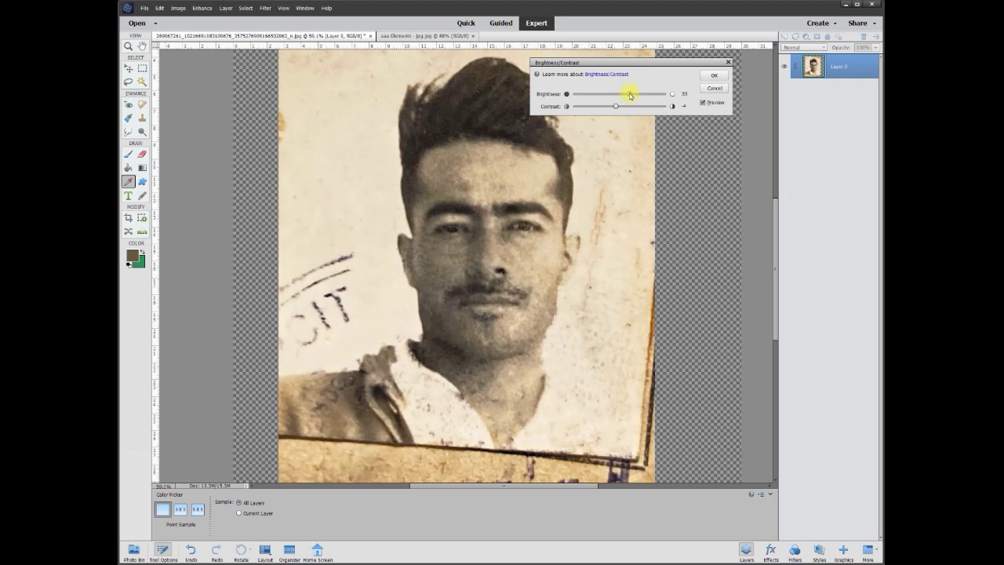
drag(615, 106, 625, 106)
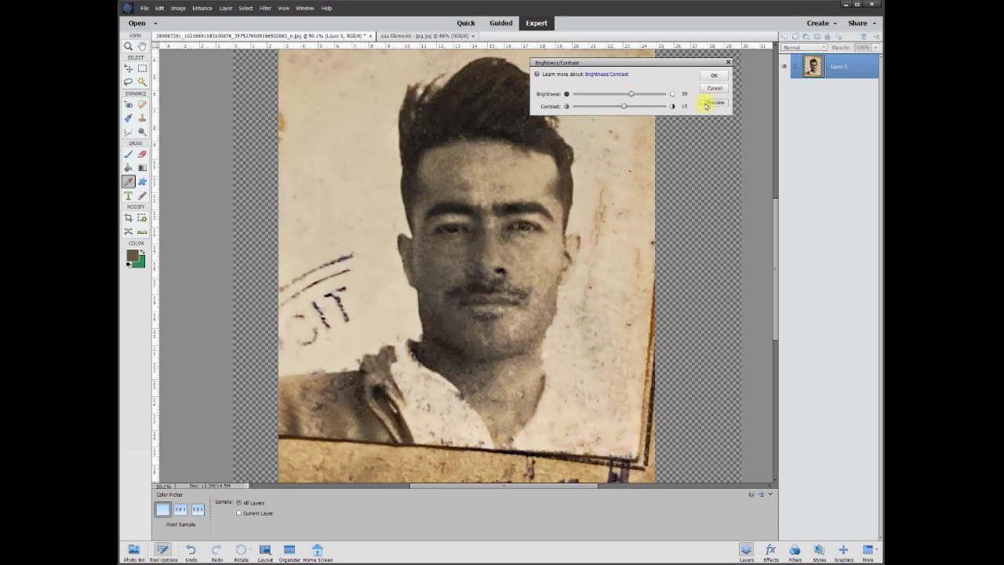
click(706, 103)
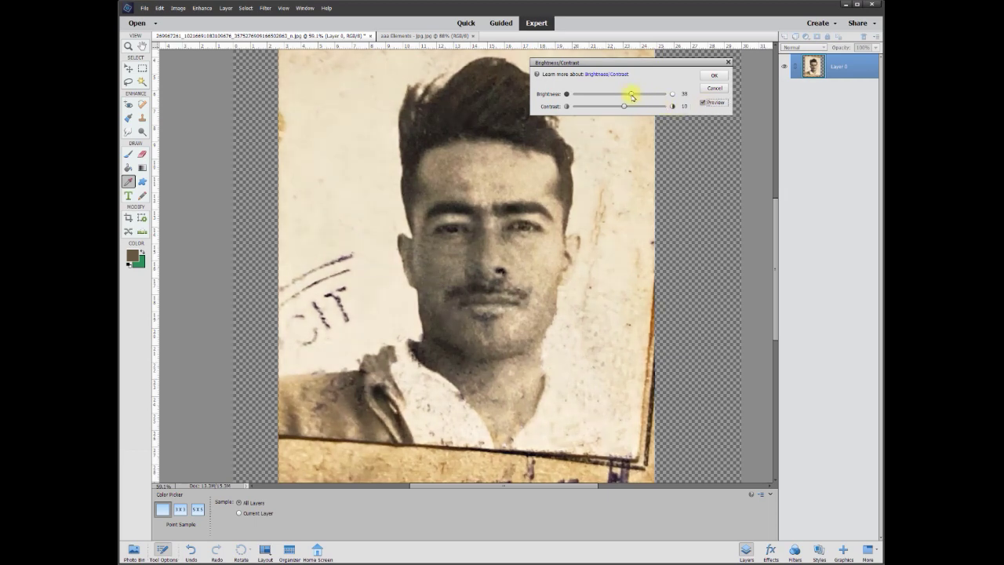
click(712, 75)
key(j)
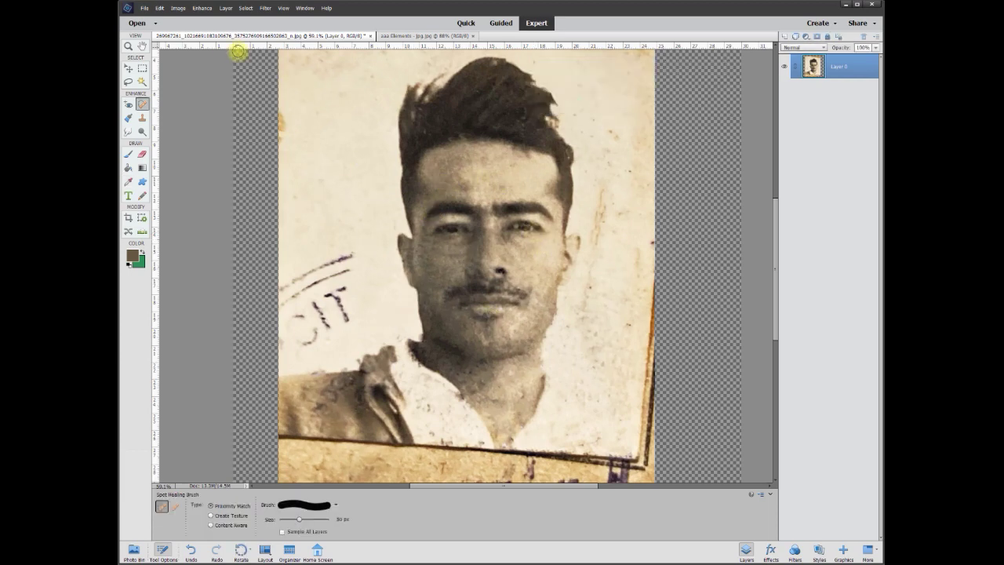
Reduce the photo's colour saturation with Hue/Saturation, adjusting the Master and Yellows ranges
click(204, 8)
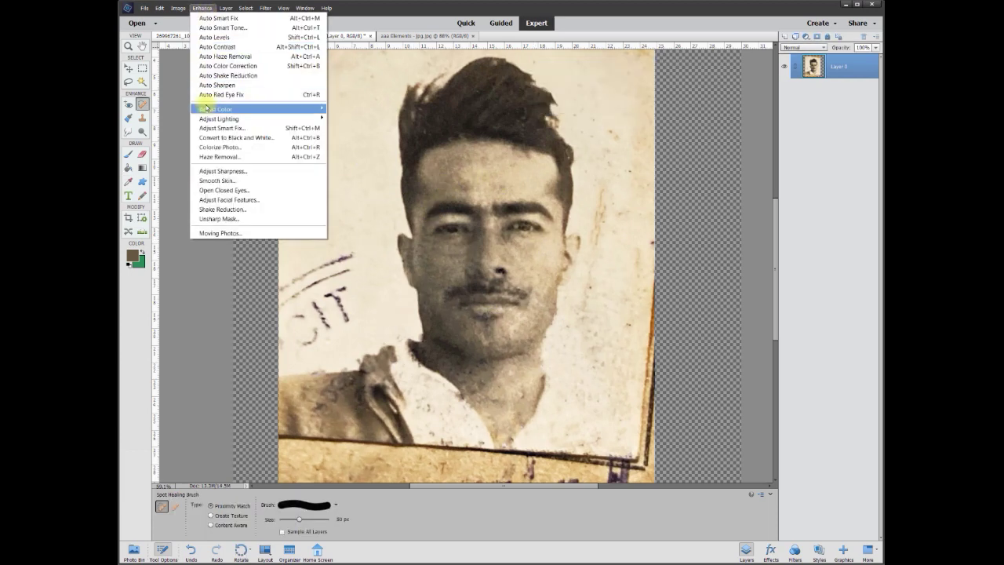
mouse_move(208, 109)
click(387, 121)
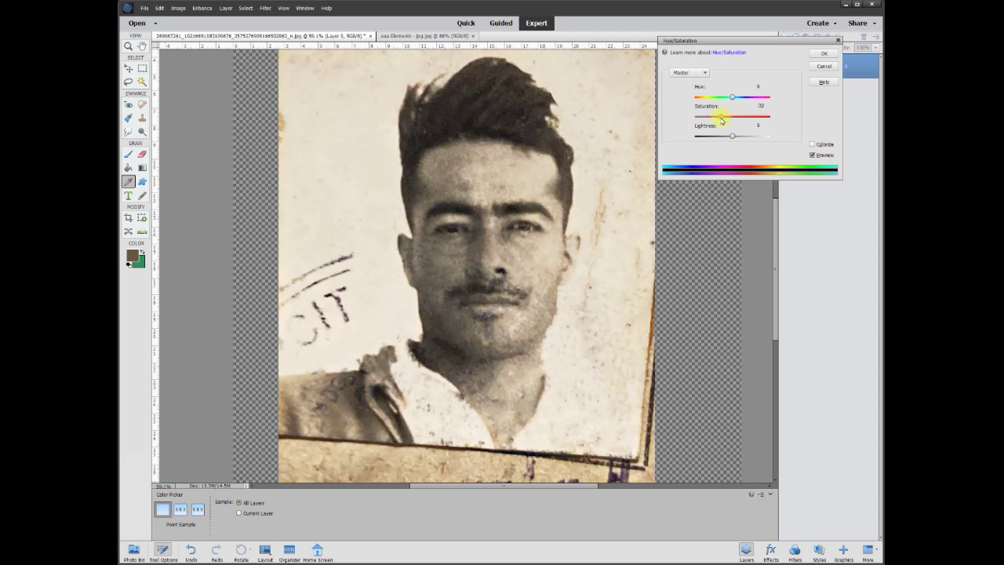
drag(721, 119, 707, 119)
click(690, 74)
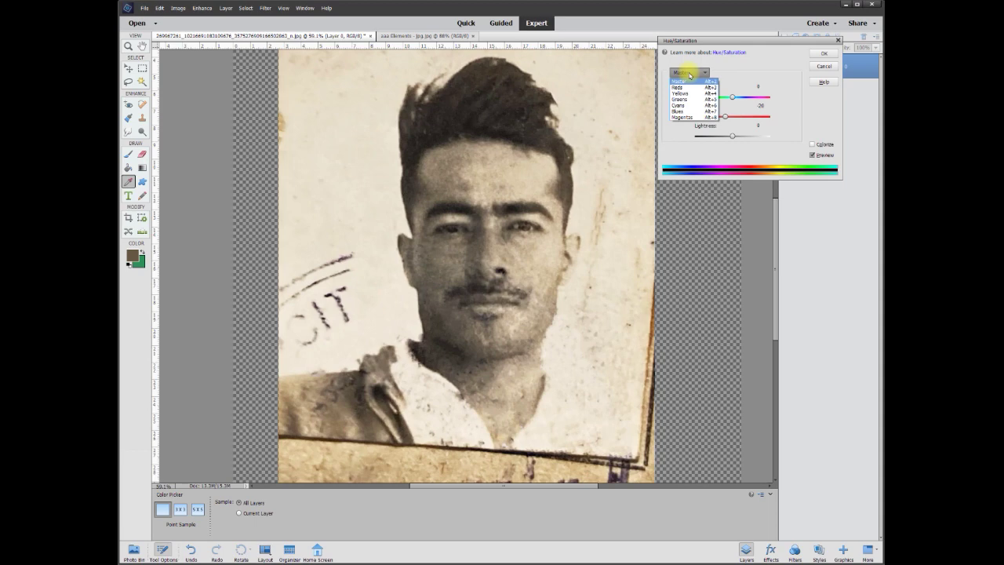
click(688, 93)
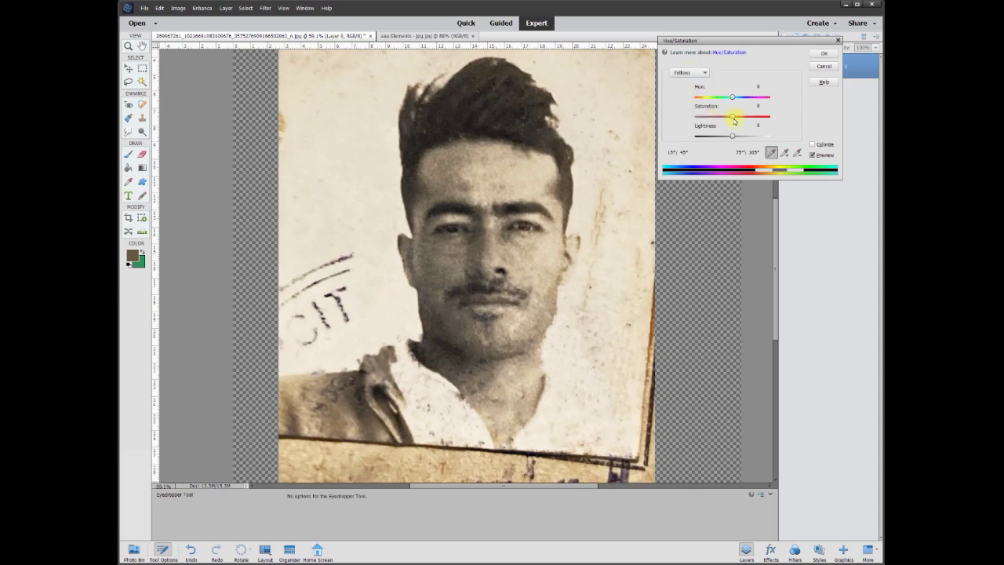
drag(699, 119, 744, 121)
click(689, 72)
click(686, 72)
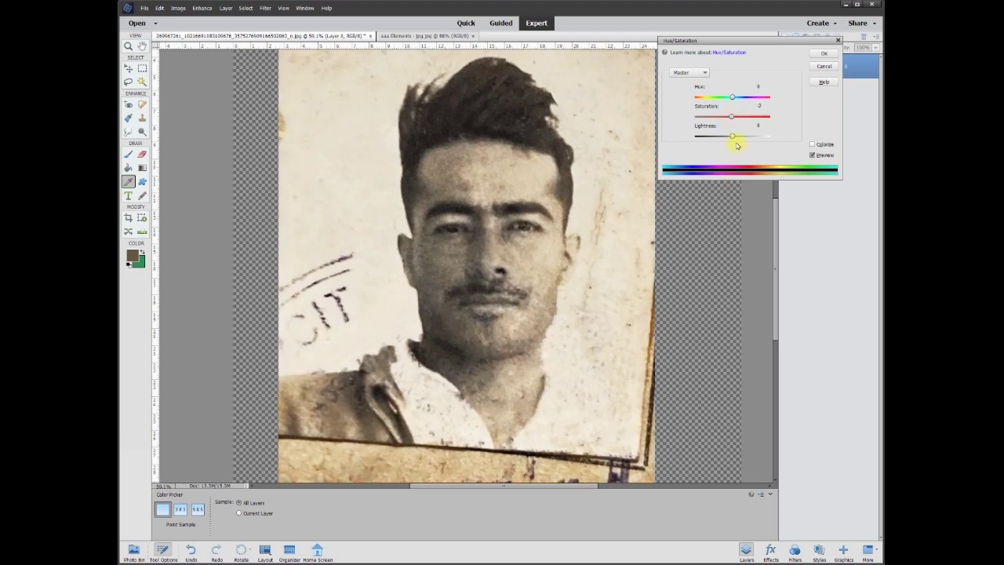
key(Return)
key(j)
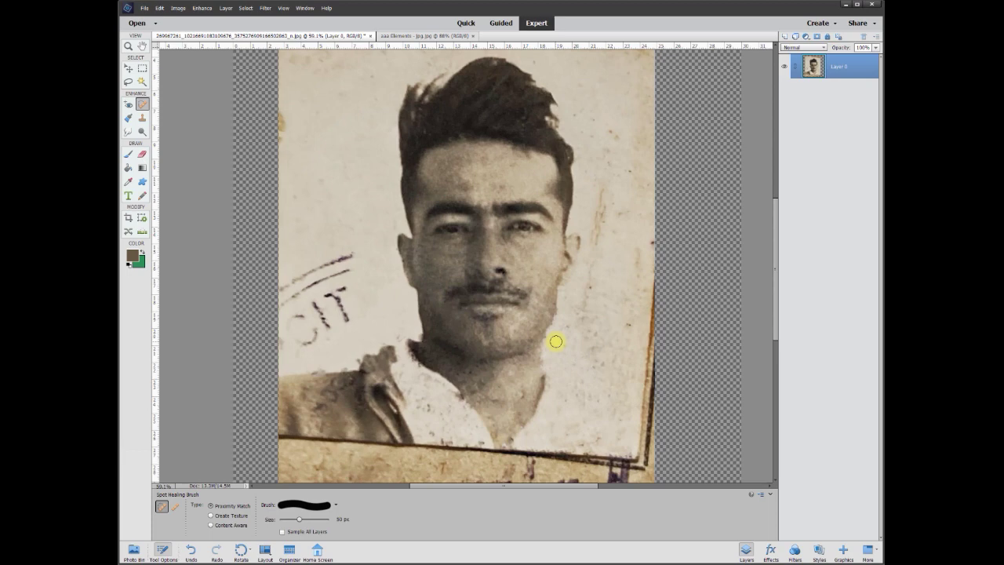
Add a new blank layer above the photo layer
click(783, 37)
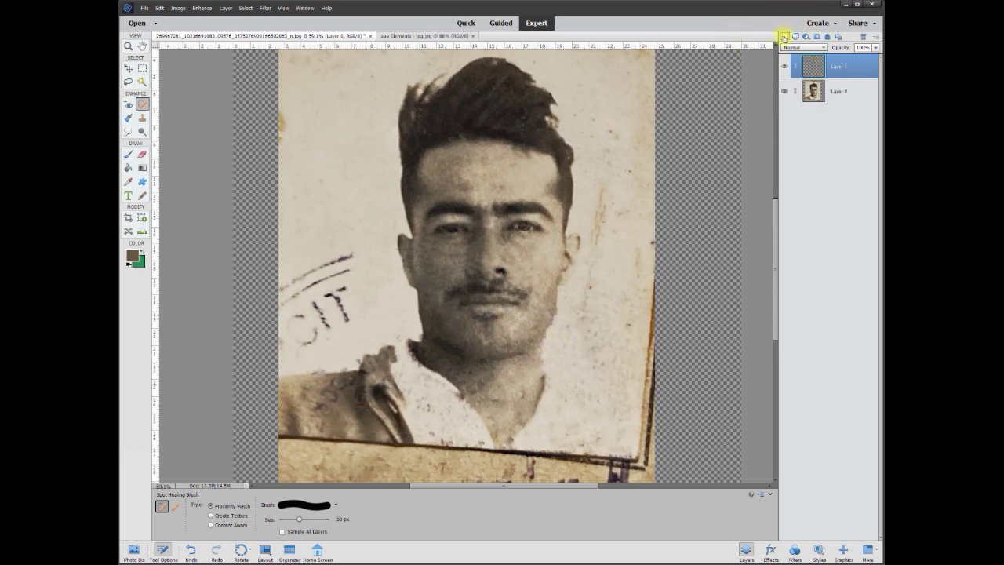
Sample a skin tone from the portrait's face on Layer 0 and set the Brush size to 250 px
click(835, 95)
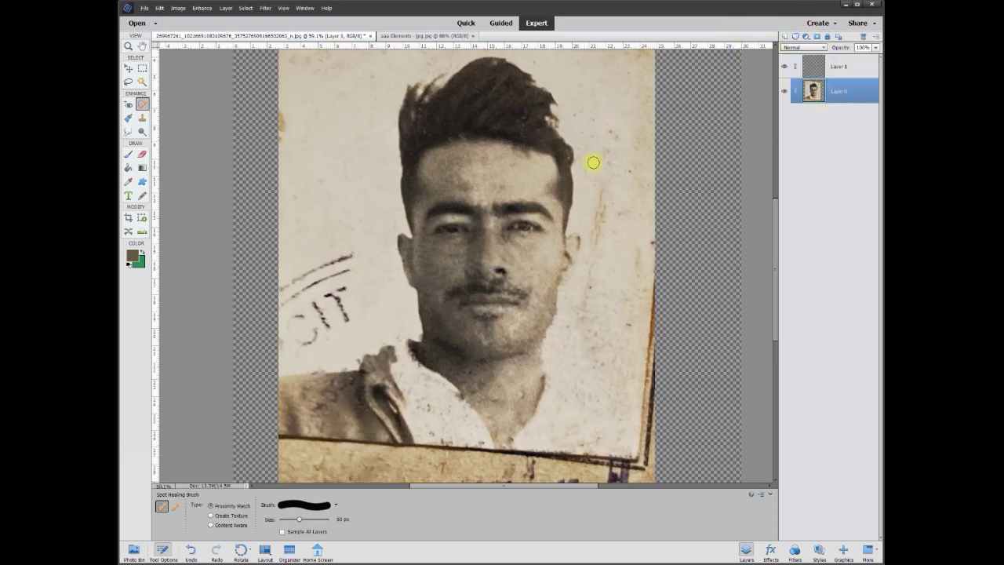
click(129, 182)
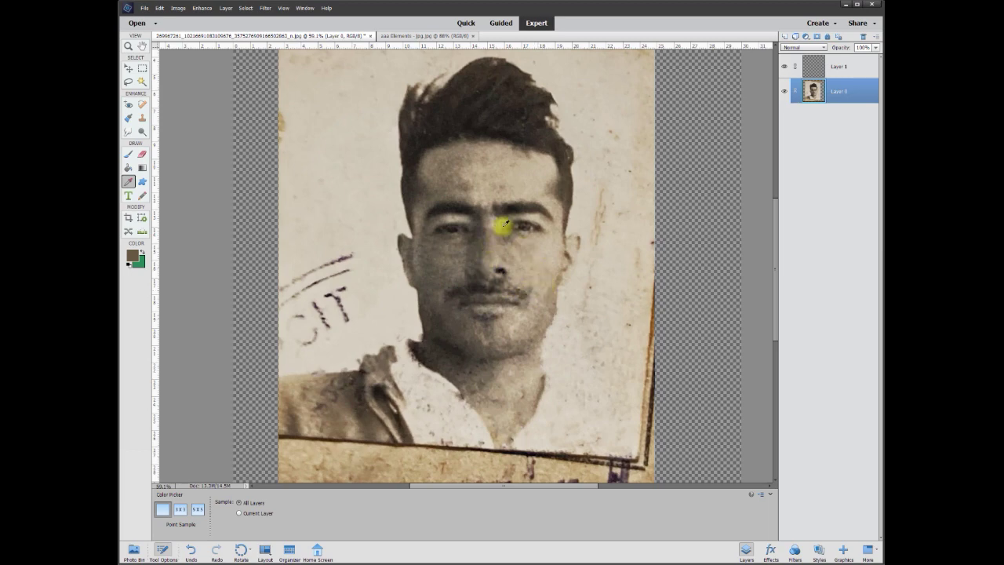
scroll(520, 188, up, 2)
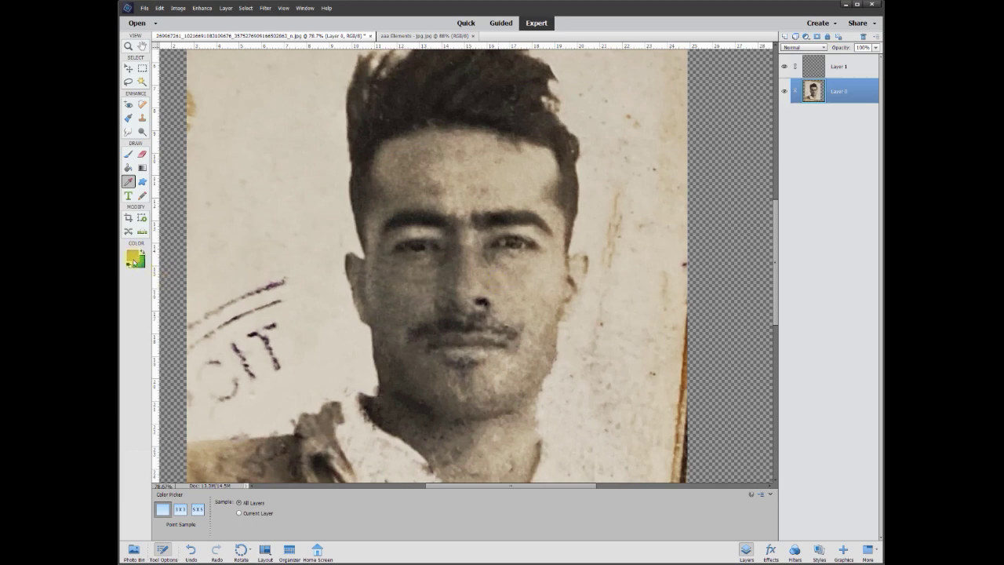
click(129, 154)
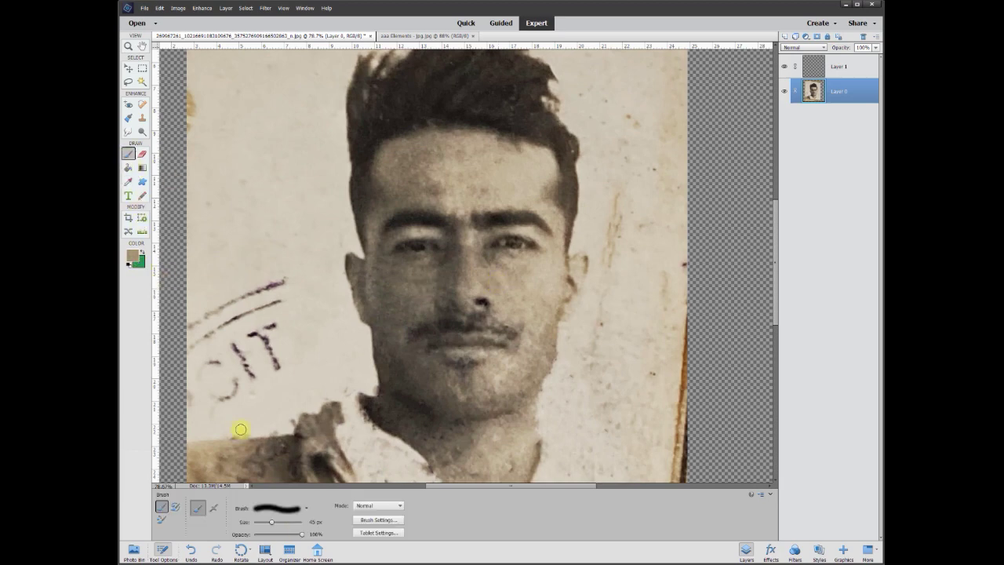
click(315, 521)
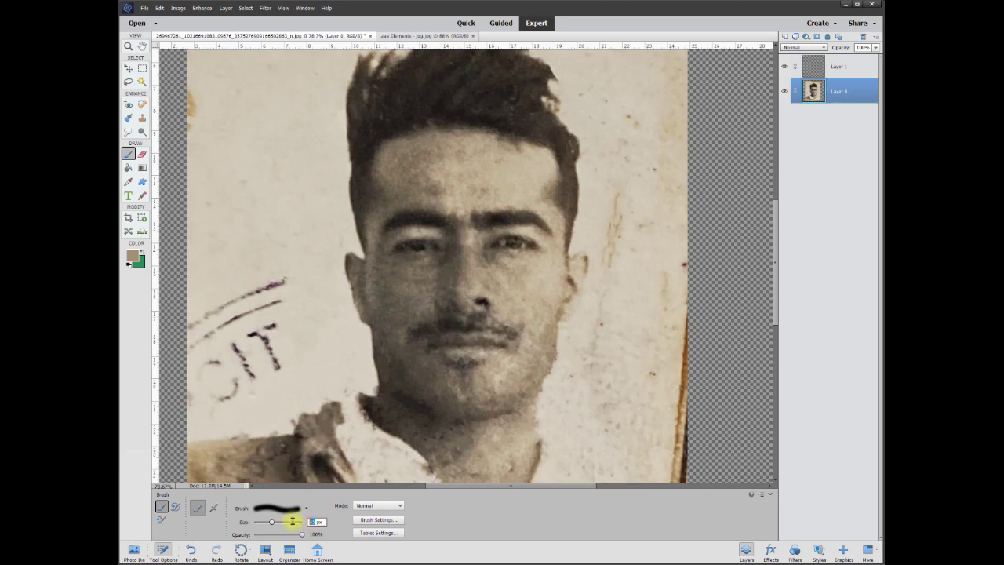
text(25)
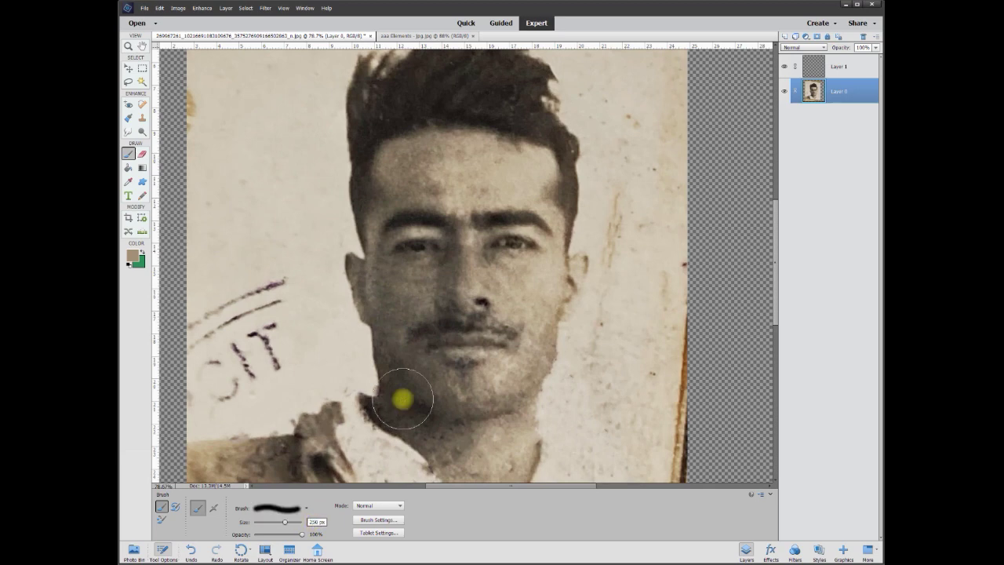
Paint the sampled skin tone over the face and neck on Layer 1, and lower that layer's opacity to 47%
click(842, 71)
mouse_move(383, 223)
mouse_down()
mouse_move(402, 202)
mouse_move(396, 170)
mouse_move(422, 160)
mouse_move(477, 152)
mouse_move(535, 166)
mouse_move(527, 178)
mouse_move(452, 185)
mouse_move(462, 195)
mouse_move(520, 187)
mouse_move(552, 208)
mouse_move(531, 282)
mouse_move(539, 271)
mouse_move(523, 295)
mouse_move(506, 294)
mouse_move(466, 257)
mouse_move(439, 288)
mouse_move(387, 277)
mouse_move(395, 334)
mouse_move(400, 317)
mouse_move(416, 369)
mouse_move(444, 387)
mouse_move(494, 386)
mouse_move(517, 370)
mouse_move(537, 314)
mouse_move(481, 376)
mouse_move(452, 365)
mouse_move(491, 357)
mouse_move(507, 322)
mouse_move(438, 316)
mouse_move(447, 361)
mouse_up()
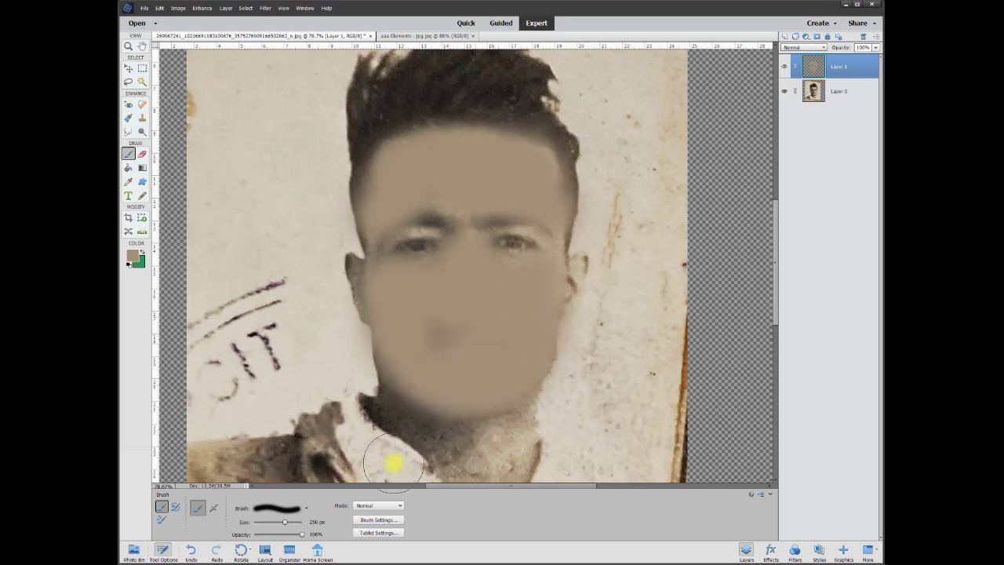
mouse_move(392, 414)
mouse_down()
mouse_move(459, 464)
mouse_move(480, 463)
mouse_move(519, 432)
mouse_move(516, 461)
mouse_move(491, 441)
mouse_up()
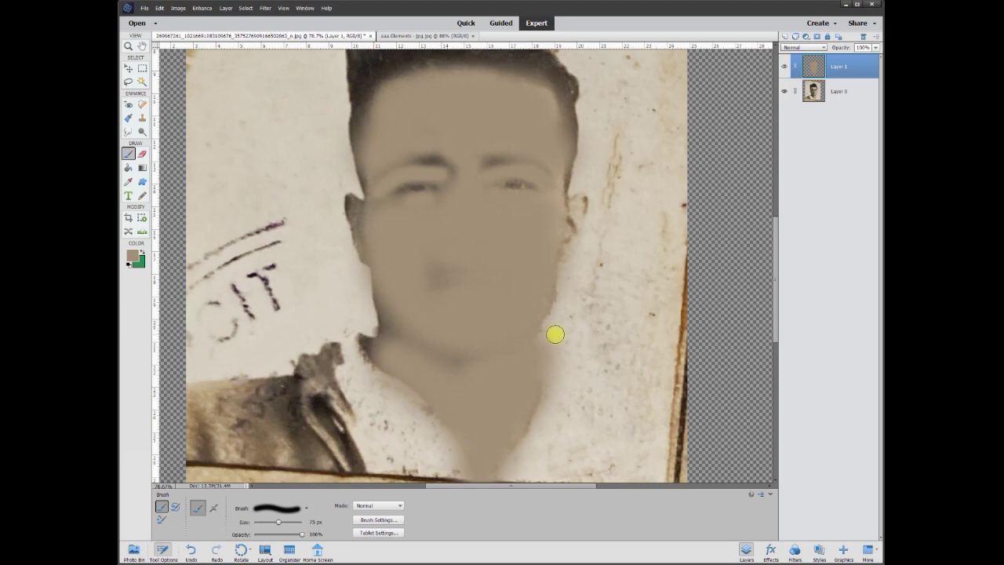
click(877, 49)
drag(852, 63, 857, 60)
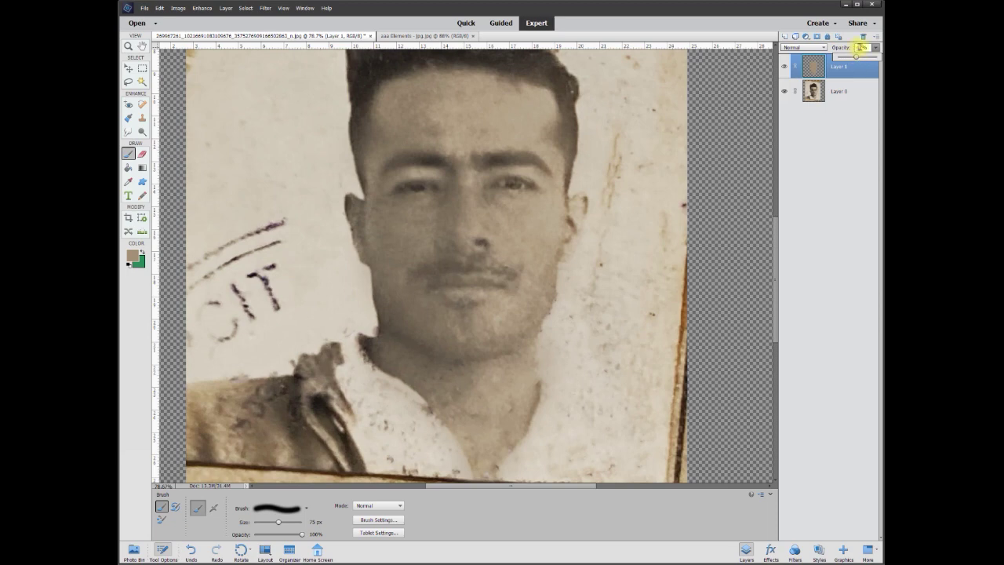
Erase the skin-tone paint spilling over the hair edges beside the face with a soft round Eraser sized 100 px
click(142, 155)
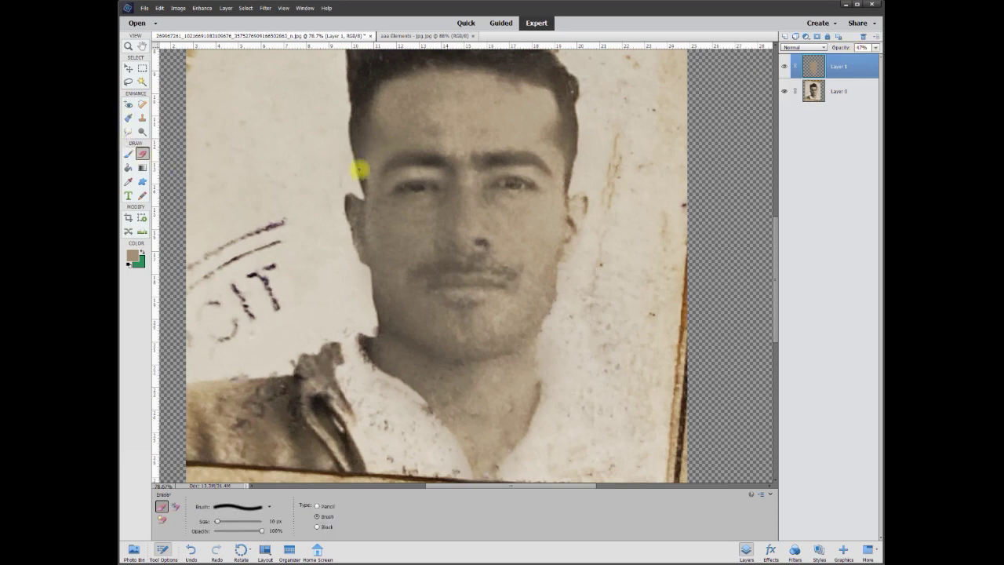
click(276, 521)
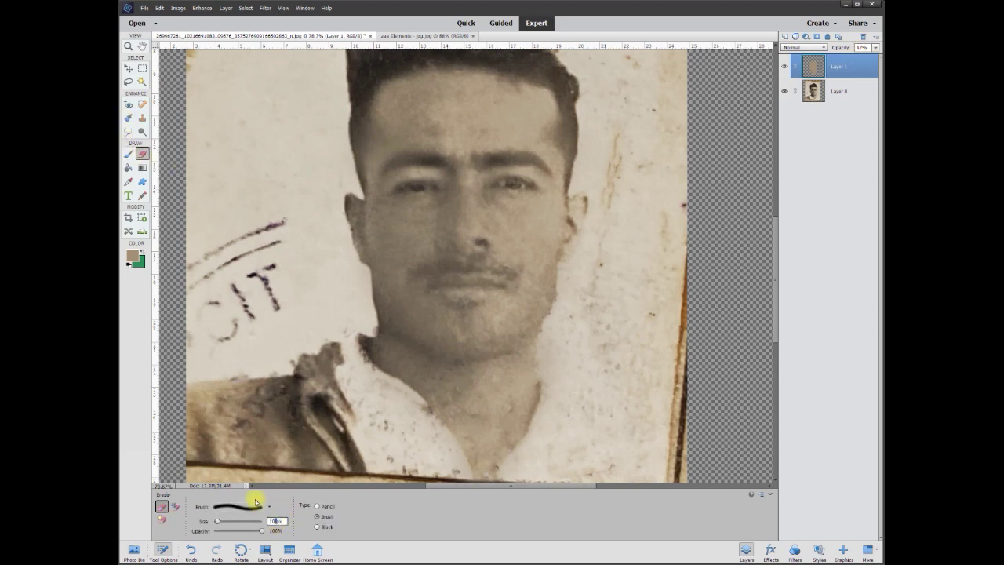
click(270, 508)
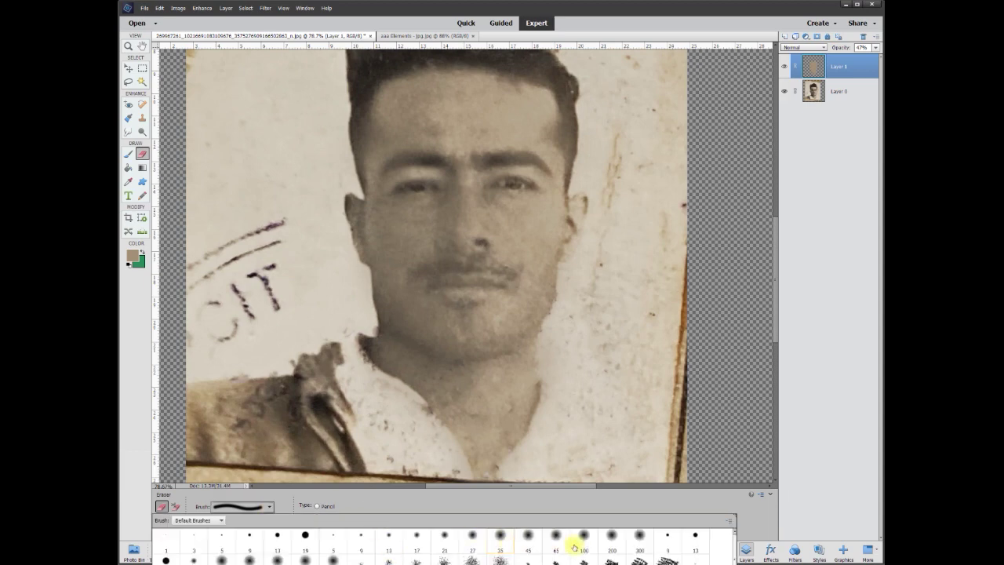
click(529, 538)
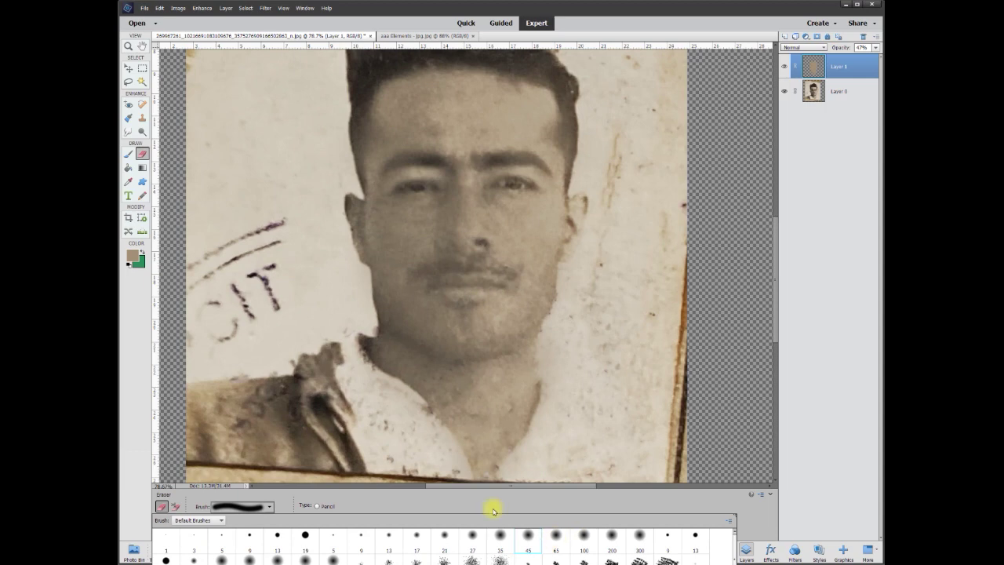
click(371, 327)
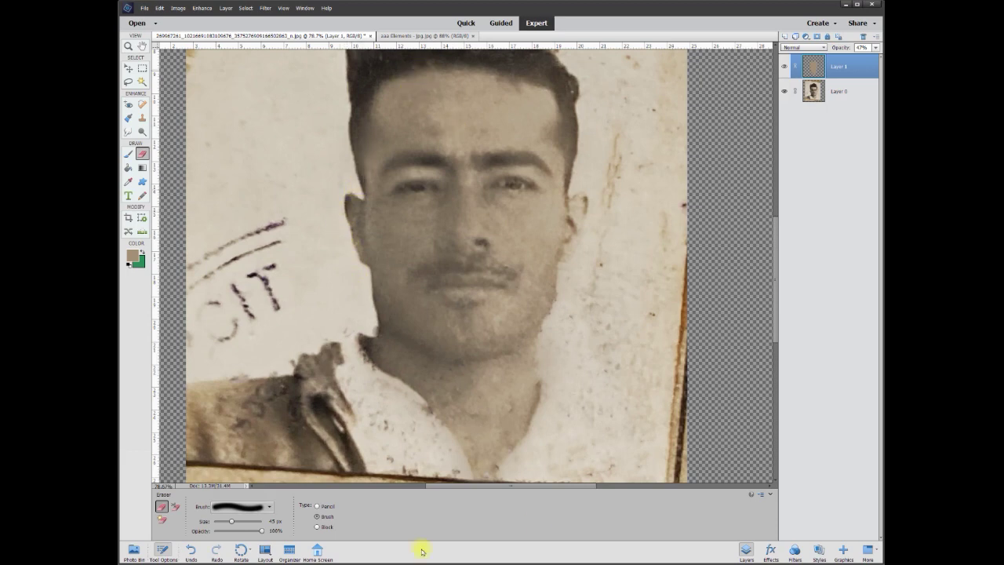
scroll(772, 318, up, 2)
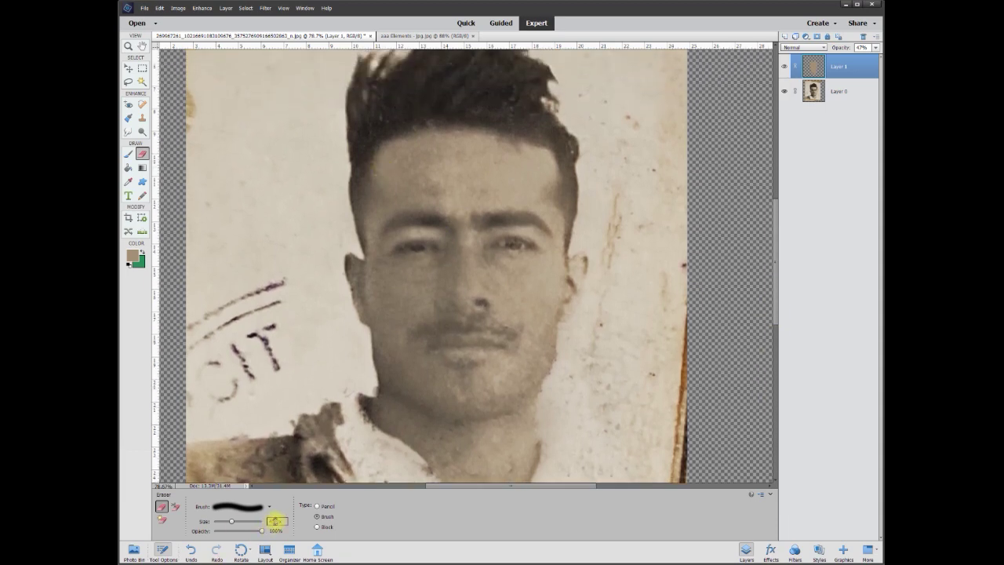
drag(230, 521, 243, 521)
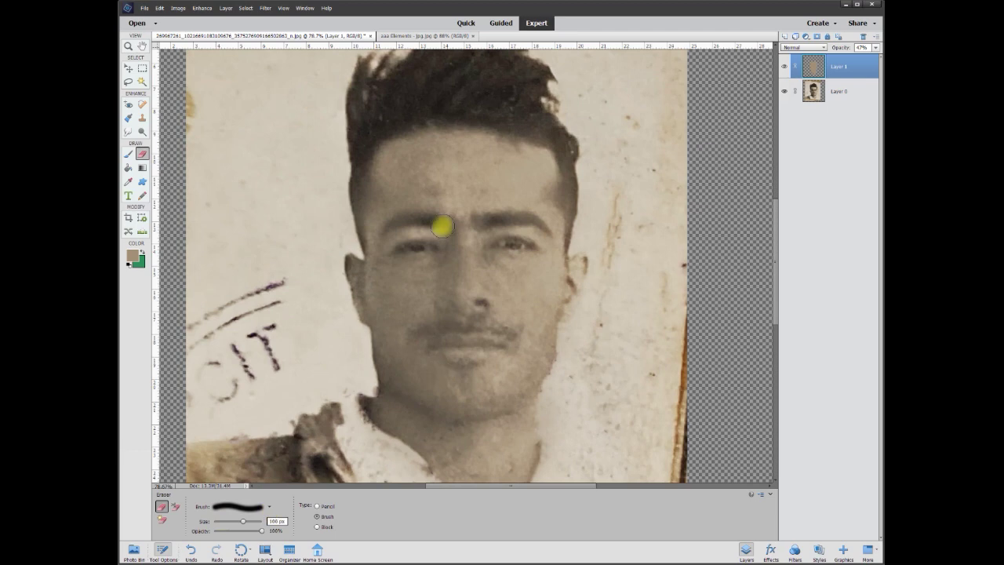
mouse_move(353, 230)
mouse_down()
mouse_move(373, 137)
mouse_move(440, 116)
mouse_move(495, 120)
mouse_move(559, 144)
mouse_move(560, 195)
mouse_move(580, 232)
mouse_up()
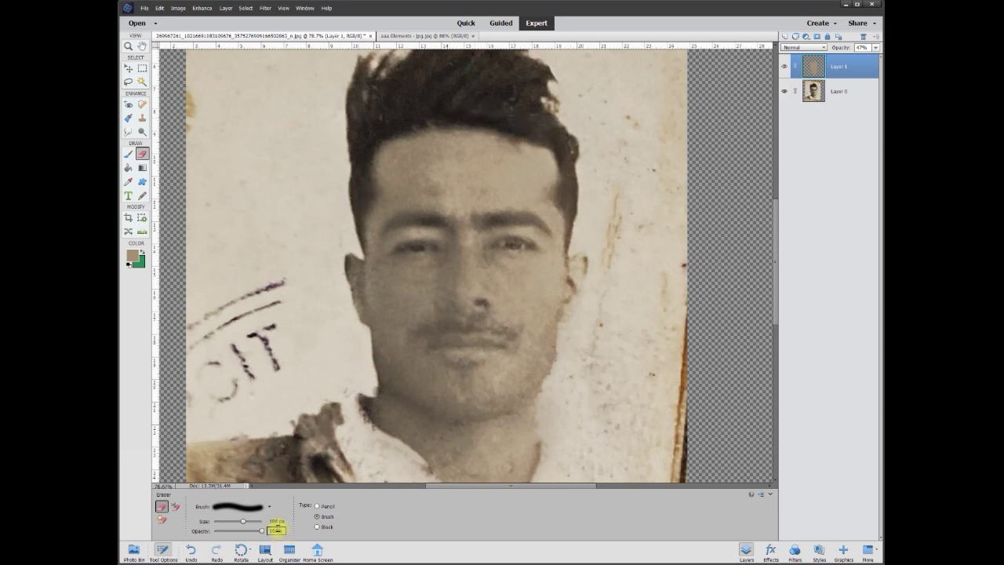
Erase the paint over the eyebrows, eyes, moustache and lips with the Eraser sized 40 px
text(48)
key(Return)
mouse_move(388, 234)
mouse_down()
mouse_move(441, 221)
mouse_move(381, 228)
mouse_up()
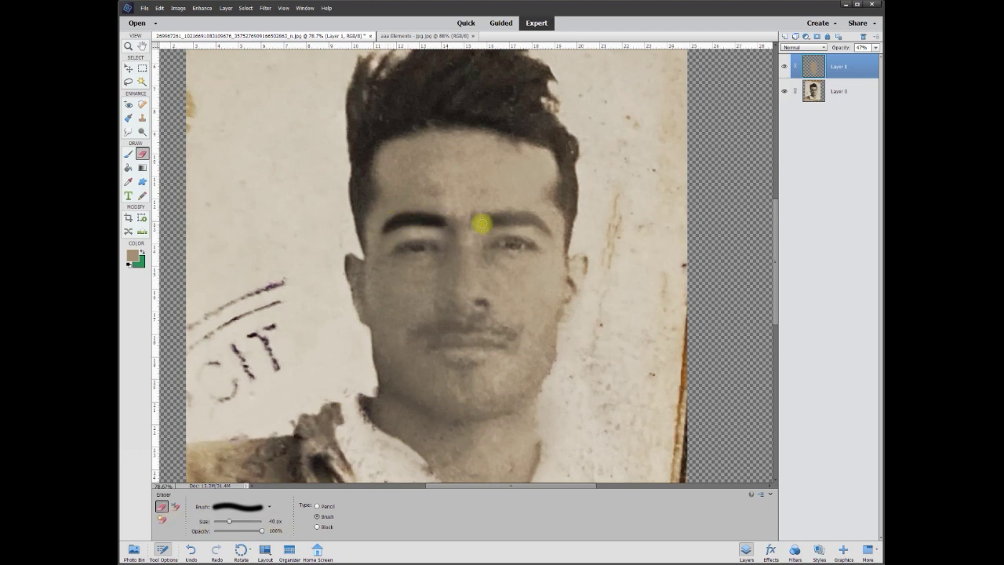
drag(486, 225, 538, 225)
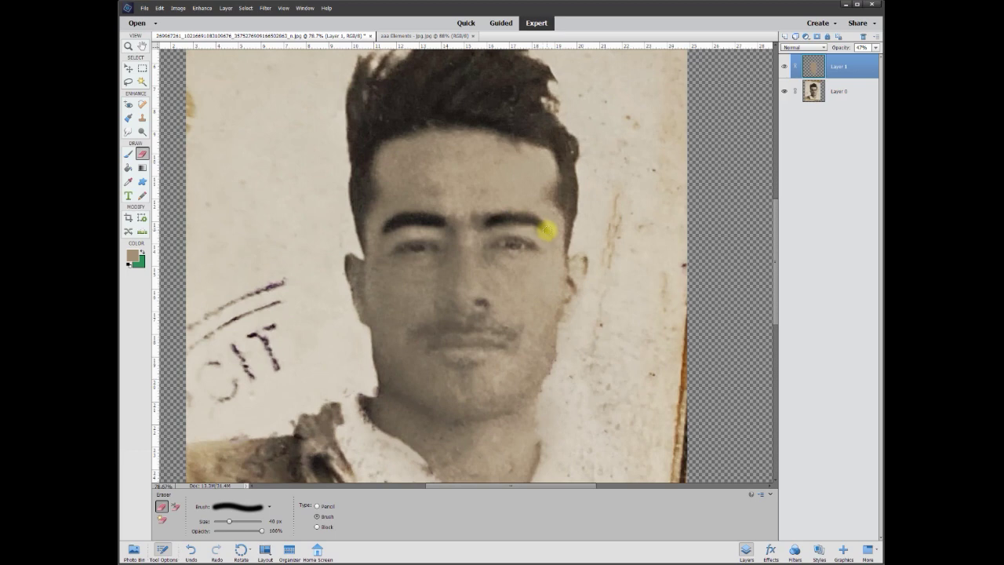
drag(511, 243, 528, 246)
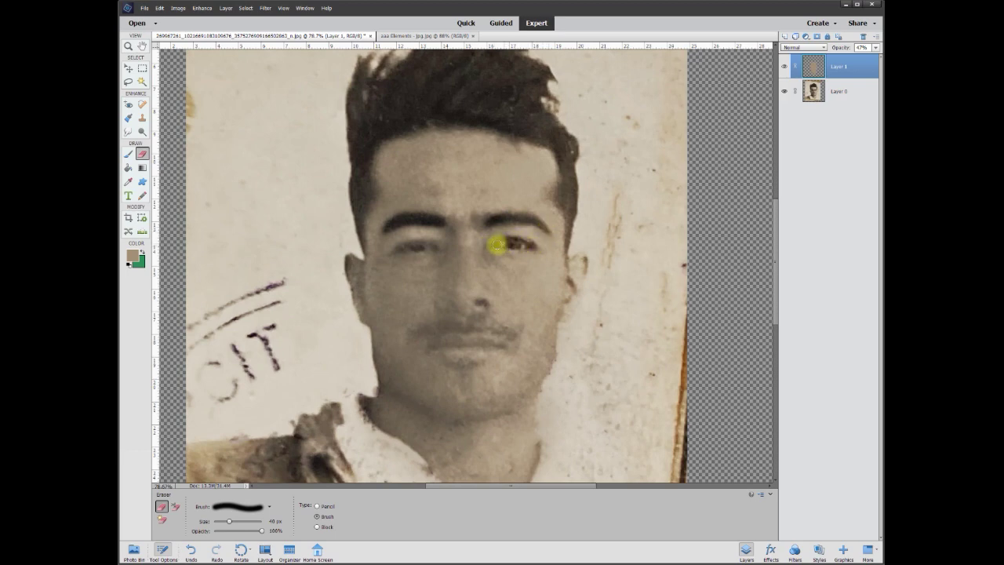
mouse_move(434, 249)
mouse_down()
mouse_move(397, 248)
mouse_move(425, 253)
mouse_move(418, 241)
mouse_move(397, 250)
mouse_up()
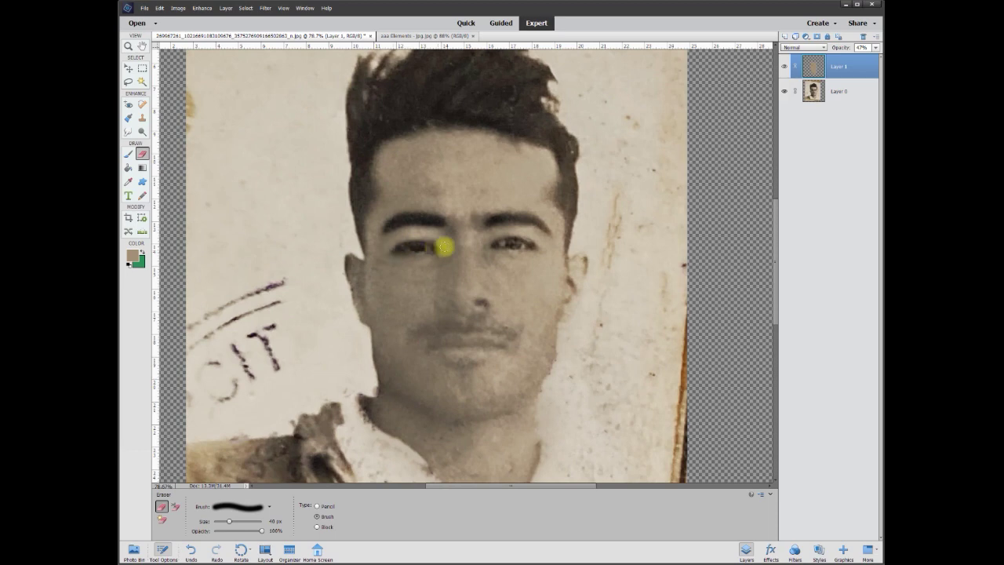
drag(412, 334, 510, 332)
scroll(542, 334, down, 3)
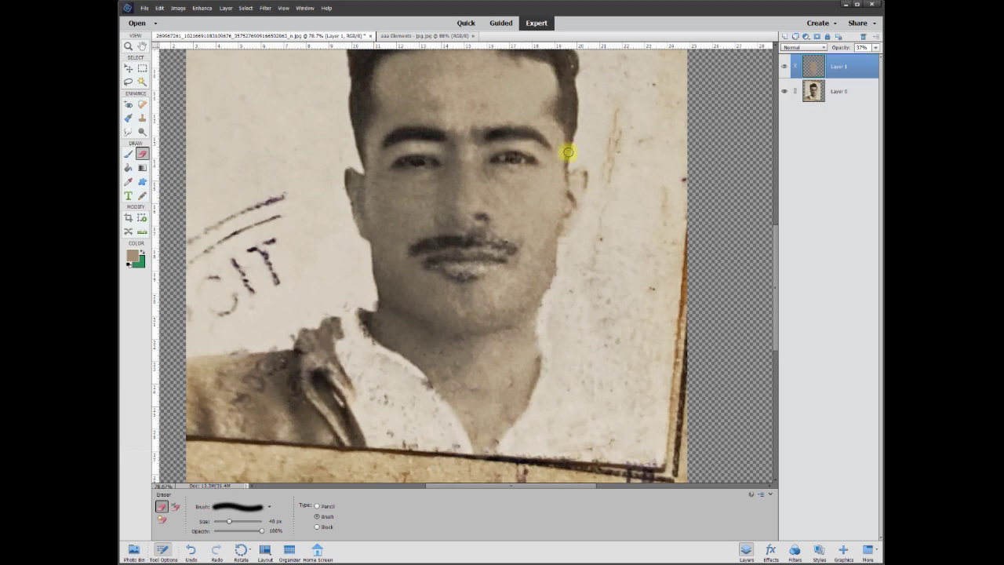
Set Layer 1's opacity to 100% and add a black-filled layer beneath it to reveal stray paint
click(876, 48)
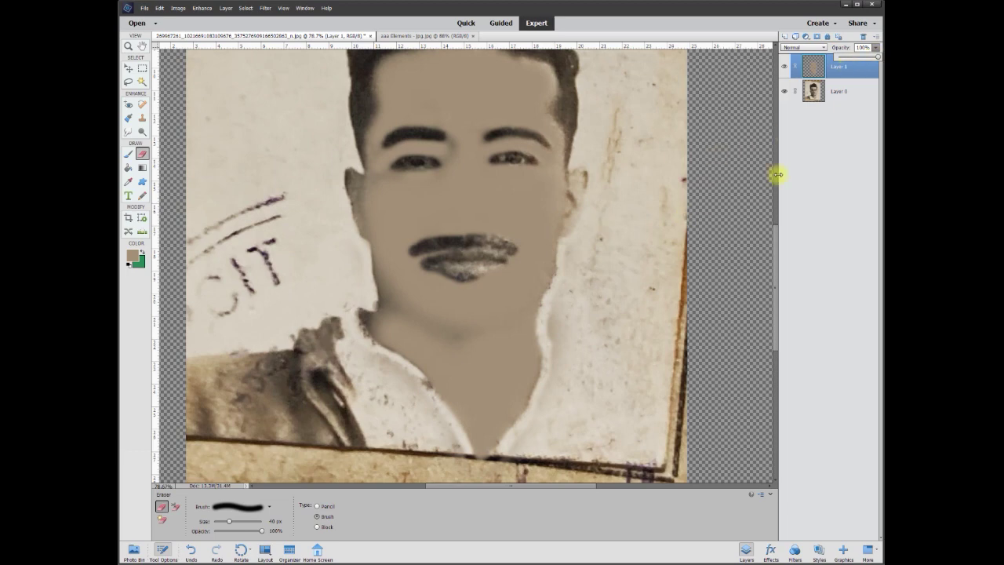
ctrl+click(785, 36)
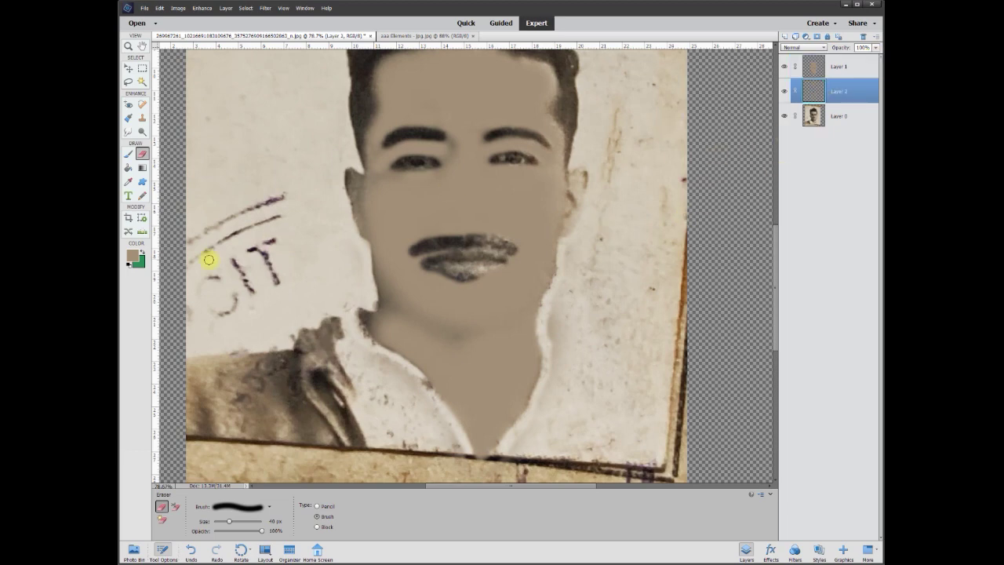
click(133, 256)
click(655, 319)
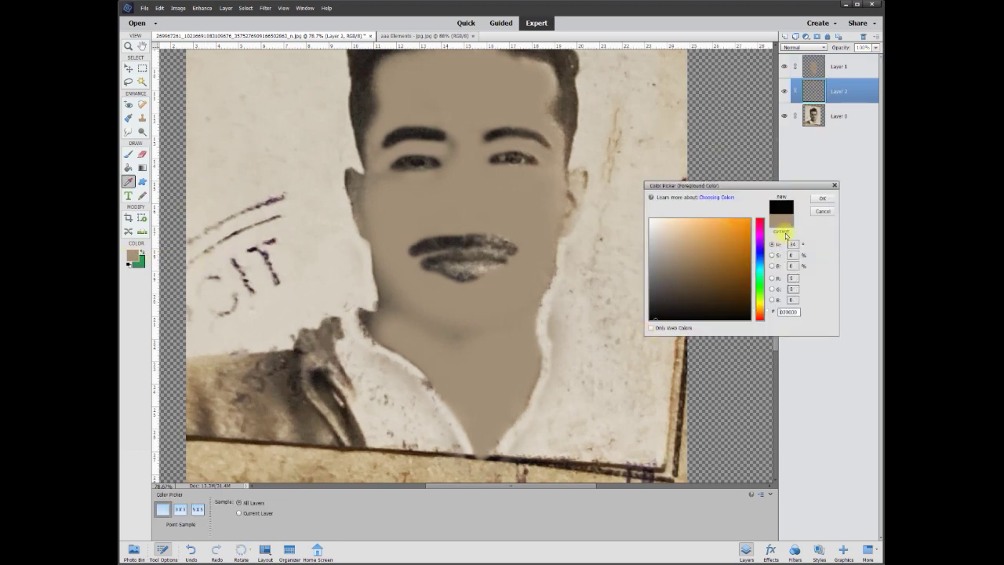
click(821, 203)
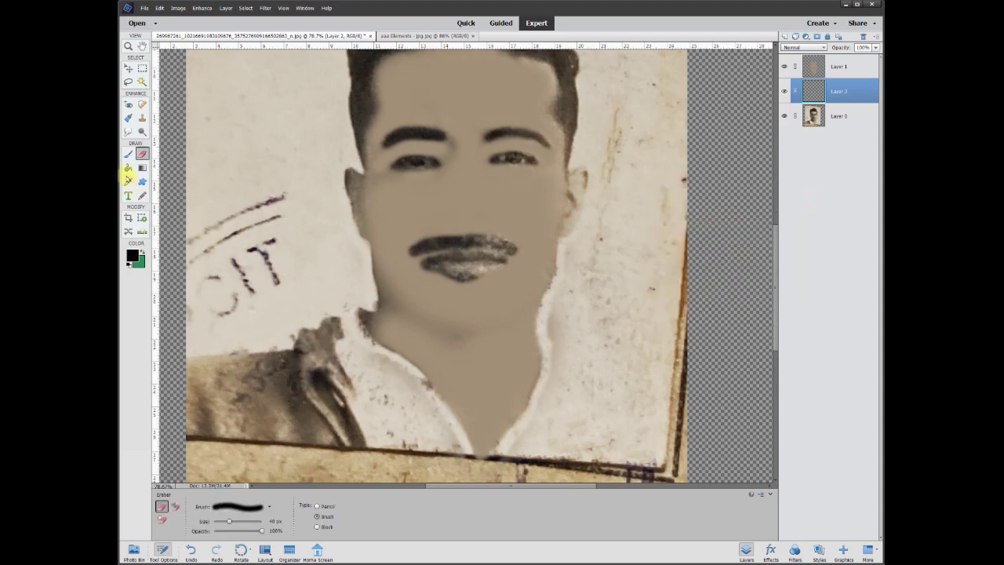
click(127, 168)
click(671, 248)
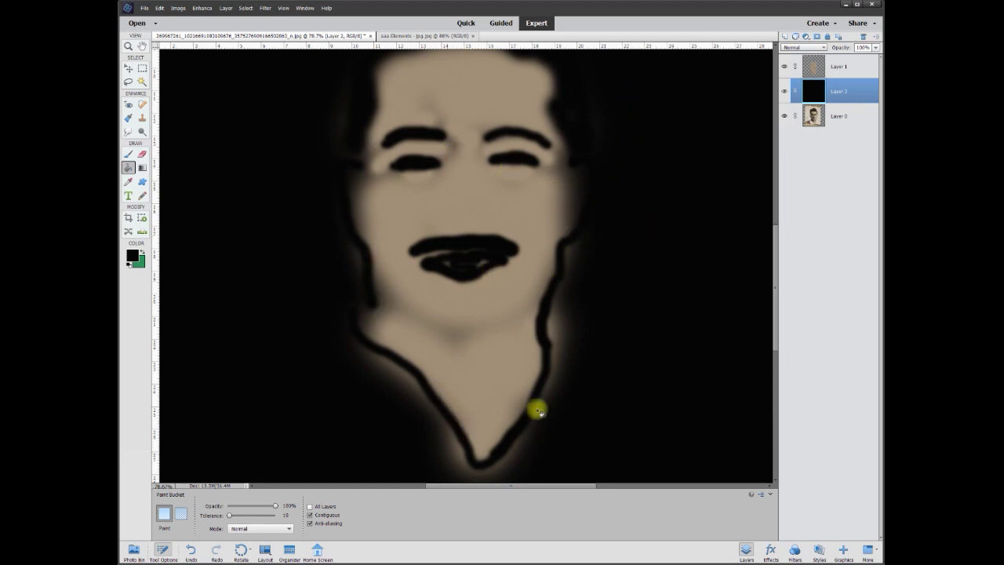
Erase the leftover skin-tone paint inside the lips and moustache area on Layer 1
click(142, 154)
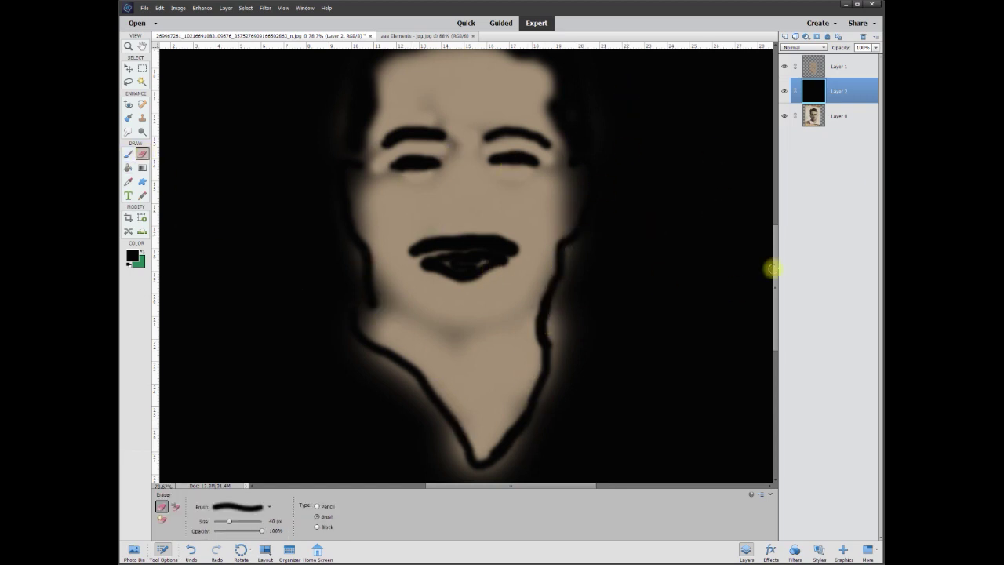
click(858, 69)
mouse_move(466, 265)
mouse_down()
mouse_move(446, 264)
mouse_move(491, 258)
mouse_move(503, 243)
mouse_up()
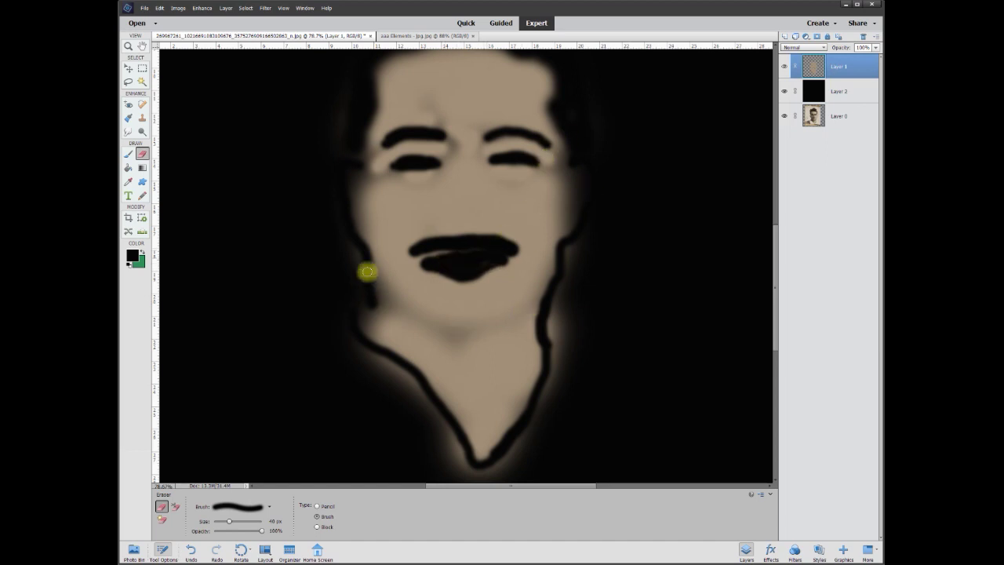
Lasso the stray paint halo outside the neck and collar on Layer 1 and delete it
click(128, 82)
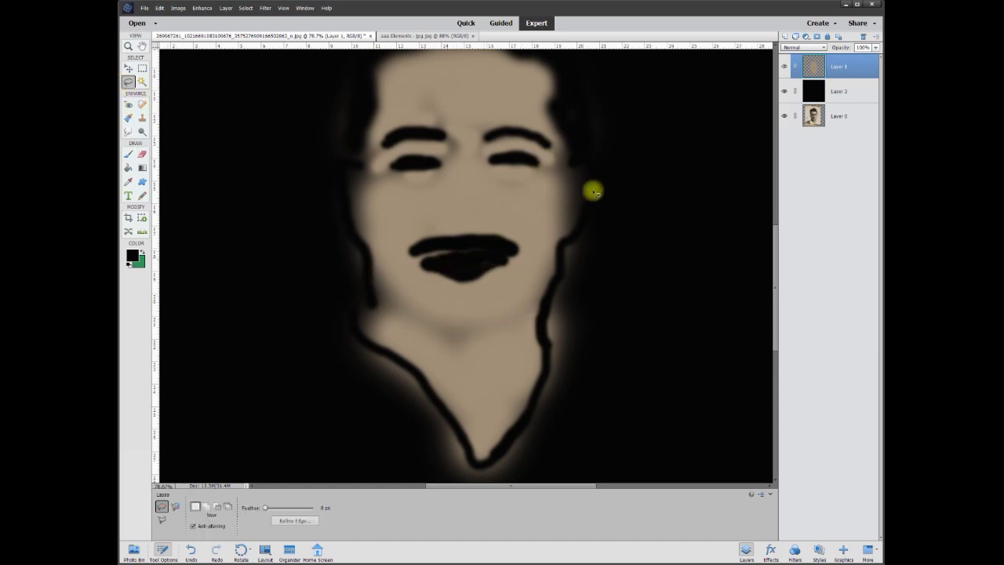
scroll(774, 282, down, 4)
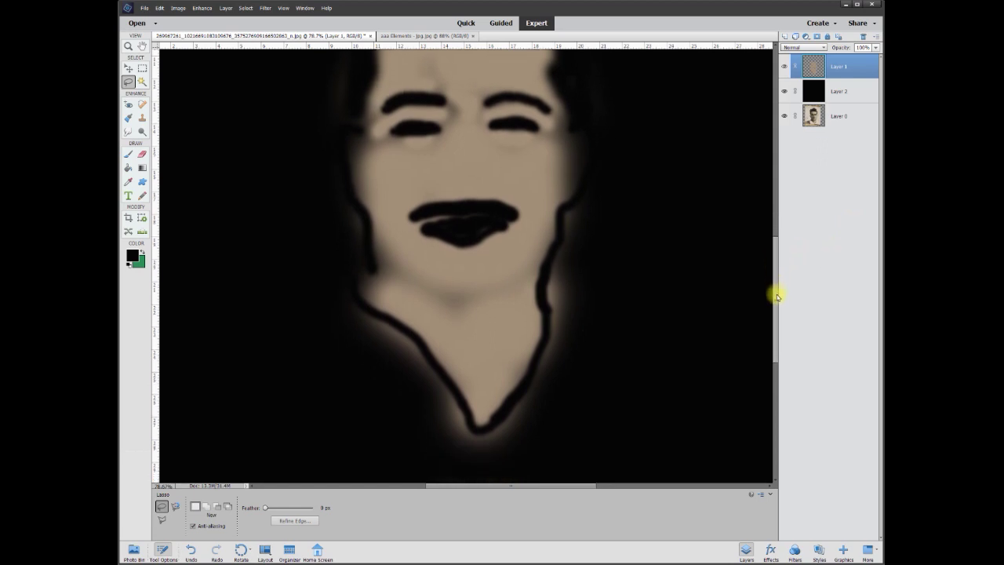
mouse_move(320, 217)
mouse_down()
mouse_move(342, 226)
mouse_move(363, 267)
mouse_move(417, 304)
mouse_move(485, 394)
mouse_move(536, 327)
mouse_move(564, 172)
mouse_move(594, 158)
mouse_move(636, 205)
mouse_move(641, 367)
mouse_move(576, 420)
mouse_move(467, 435)
mouse_move(342, 390)
mouse_move(308, 256)
mouse_up()
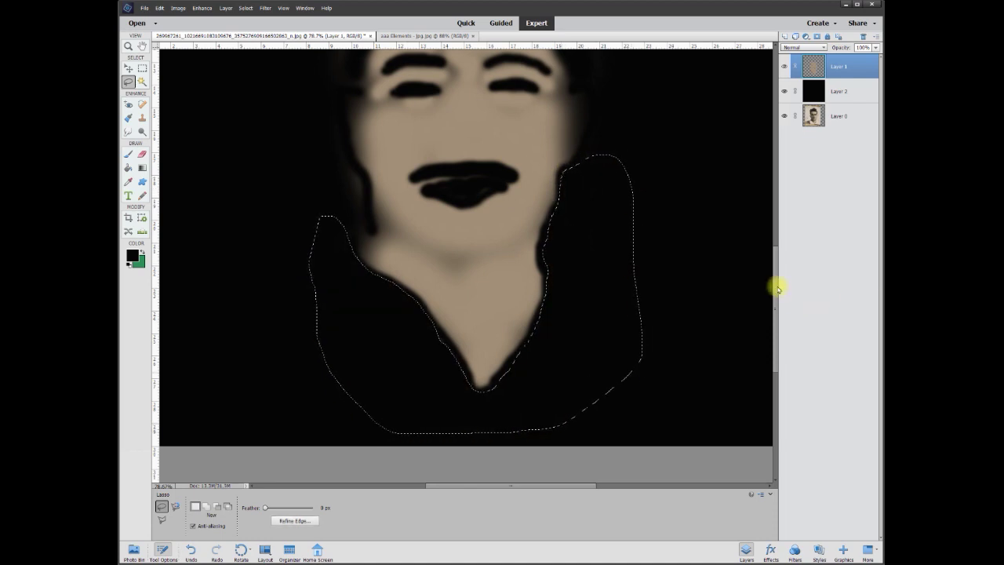
Hide the black check layer and lower the opacity of the skin-tone paint on Layer 1
scroll(776, 284, up, 3)
click(783, 91)
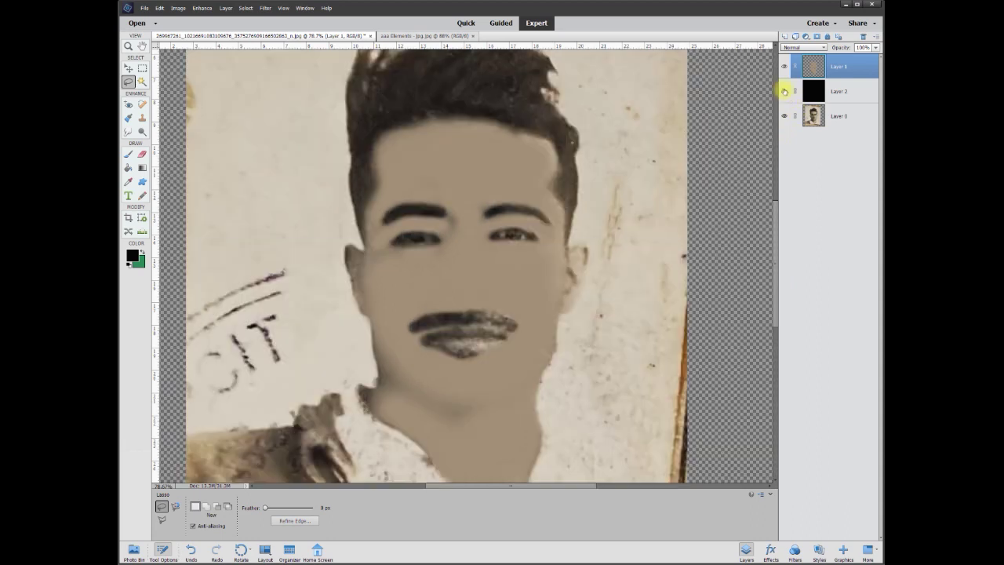
scroll(535, 354, down, 2)
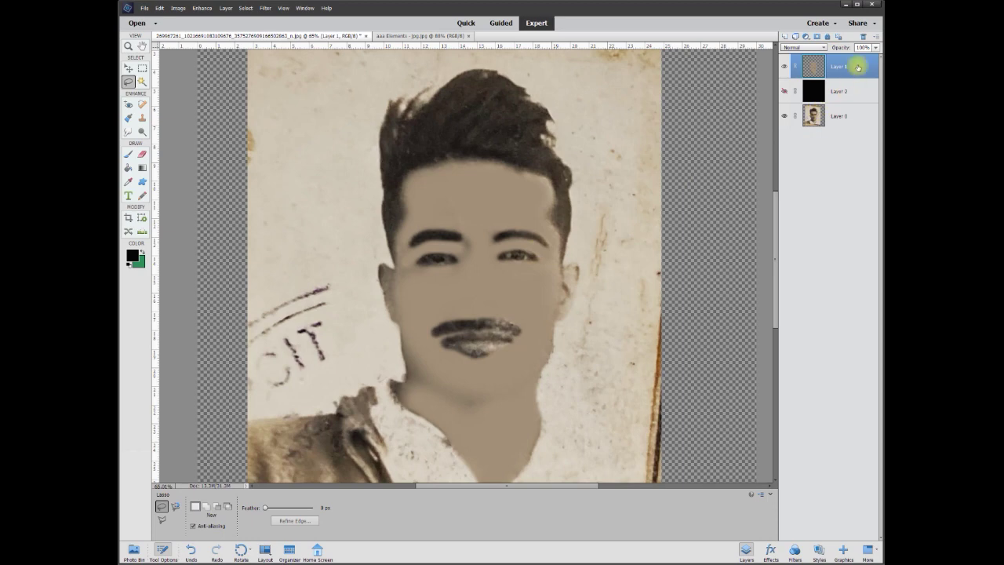
click(877, 49)
mouse_move(875, 57)
mouse_down()
mouse_move(836, 59)
mouse_move(857, 57)
mouse_move(847, 58)
mouse_up()
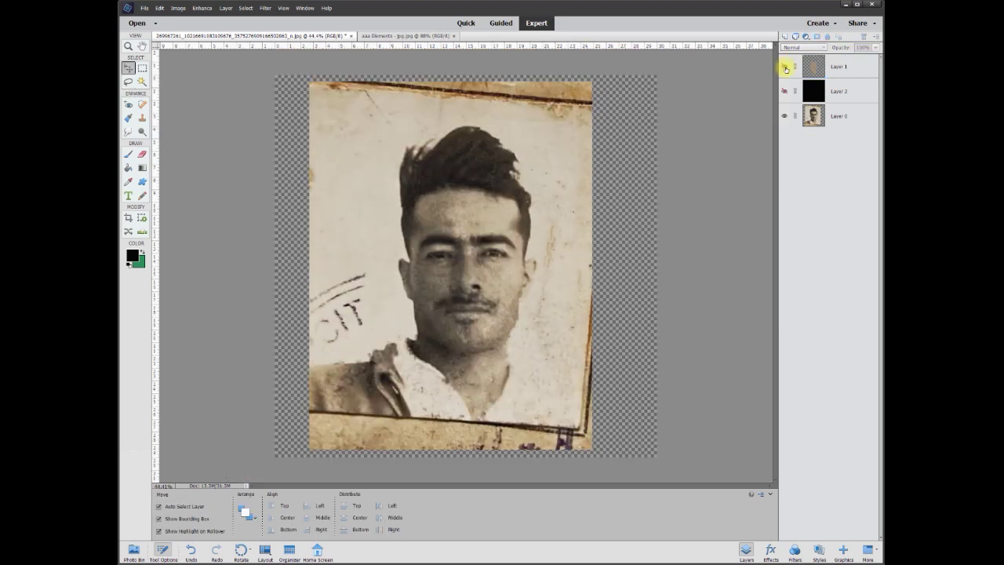
Toggle the visibility of Layer 1 to compare the face with and without the skin-tone paint
click(786, 68)
click(785, 68)
click(786, 68)
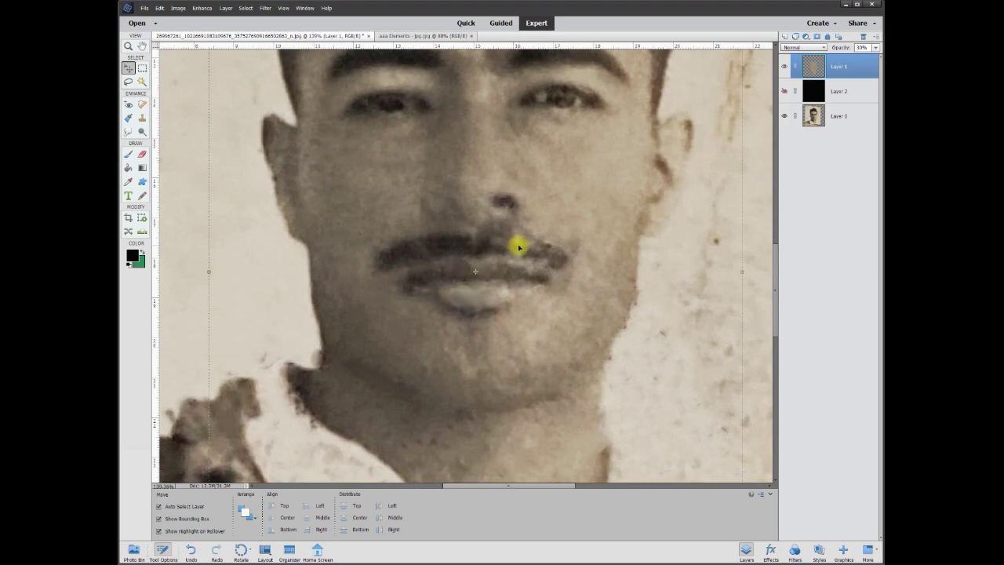
On a new layer, paint over the moustache with its sampled dark colour using a 45 px brush, and lower that layer's opacity
click(786, 37)
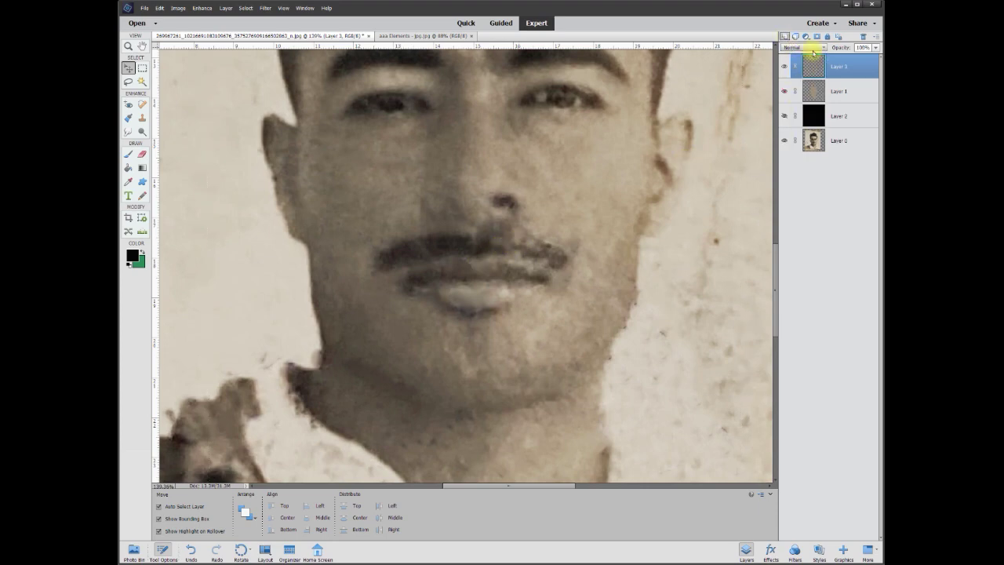
click(130, 182)
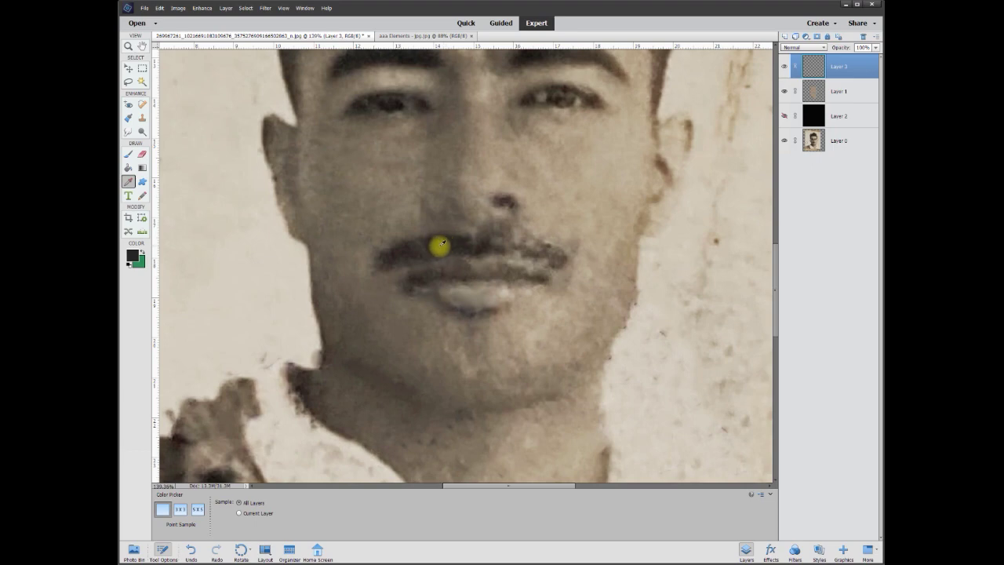
click(130, 154)
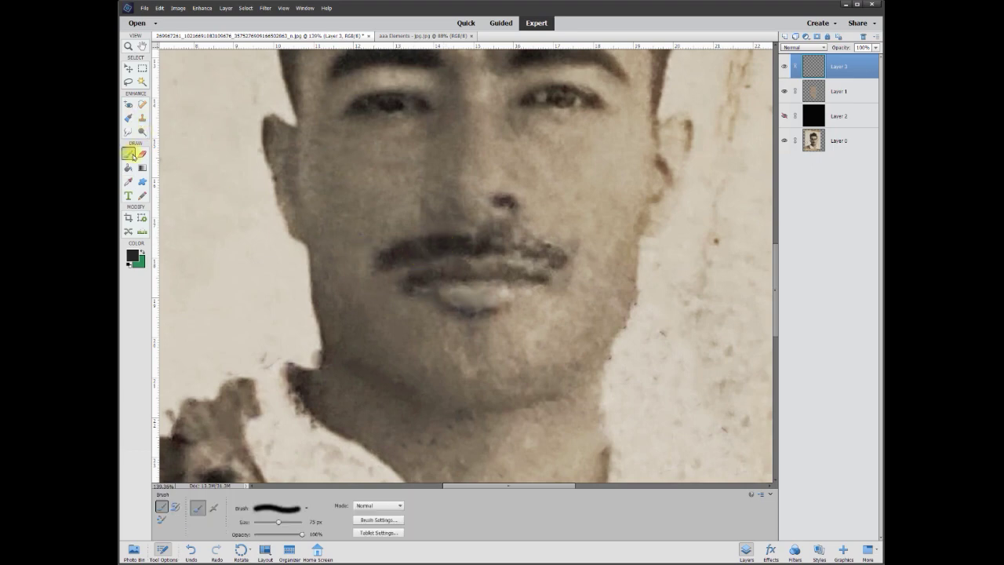
click(314, 521)
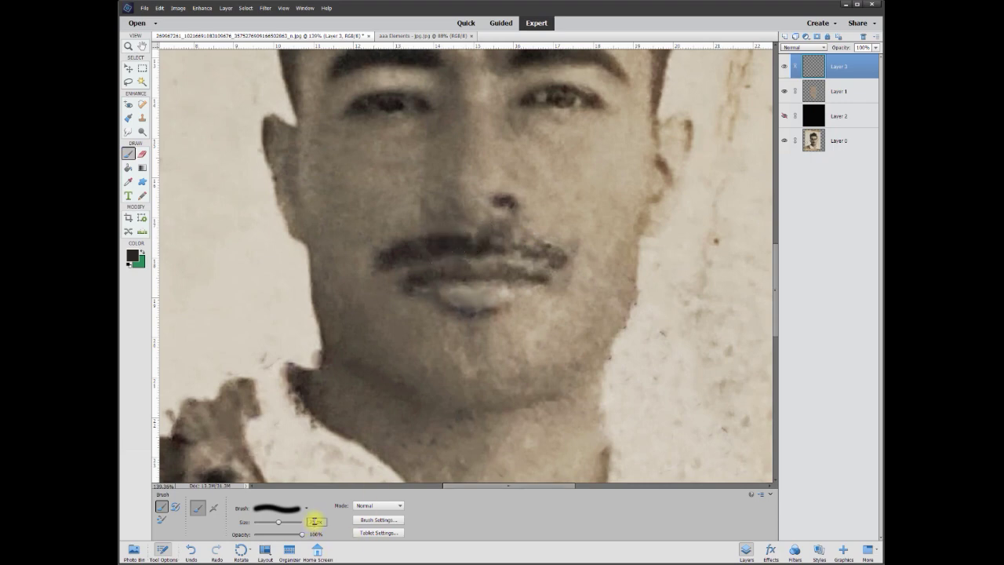
drag(291, 520, 276, 522)
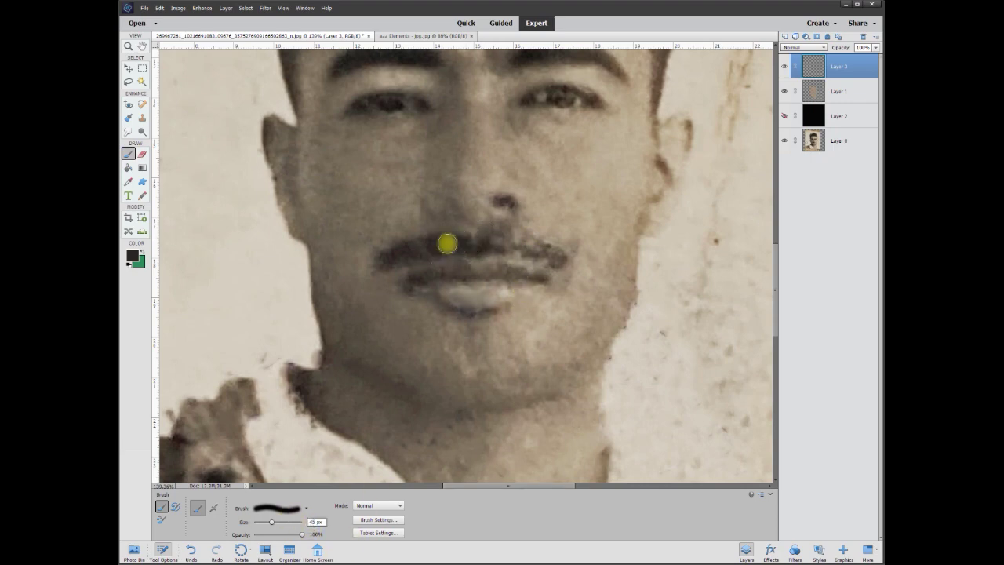
mouse_move(480, 245)
mouse_down()
mouse_move(504, 240)
mouse_move(558, 257)
mouse_up()
mouse_move(475, 246)
mouse_down()
mouse_move(424, 247)
mouse_move(380, 262)
mouse_up()
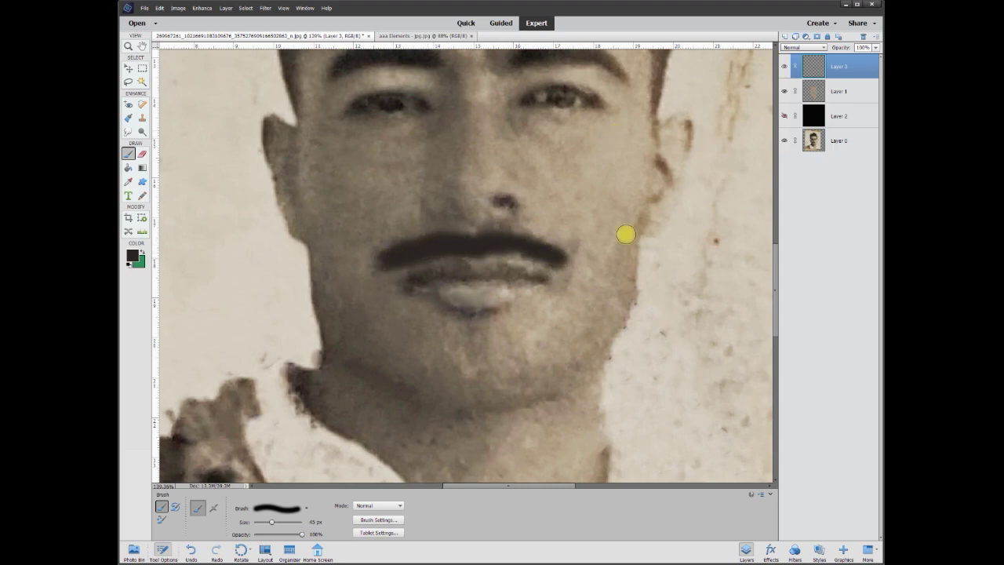
click(876, 48)
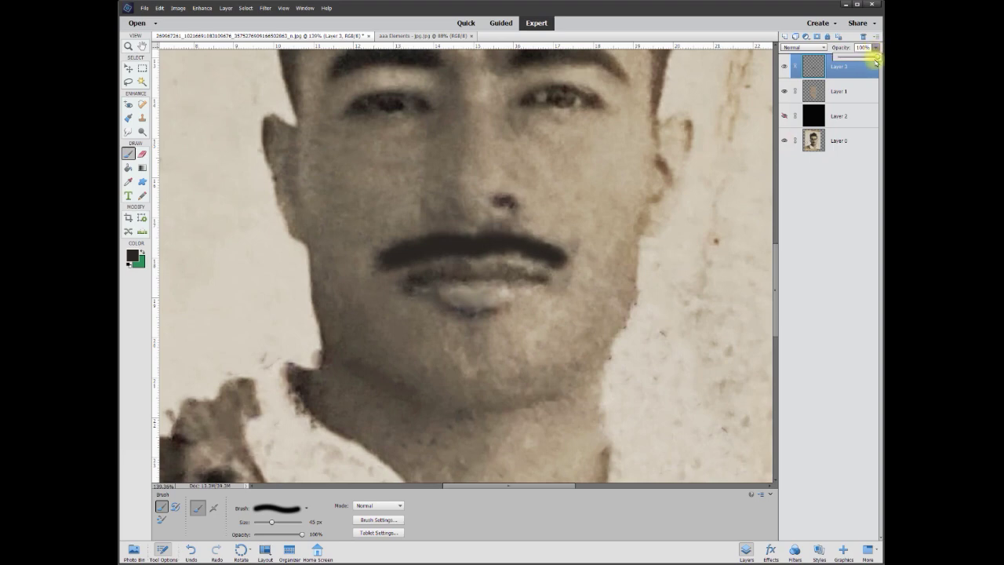
drag(878, 60, 845, 60)
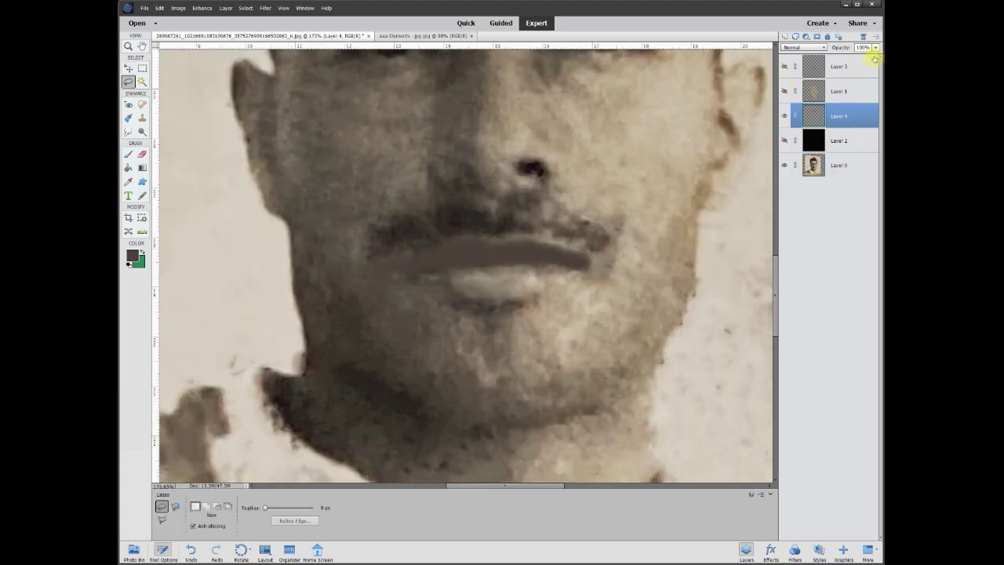
Lower the opacity of the upper-lip paint on Layer 4 so the original lip texture shows through
click(876, 49)
drag(847, 60, 845, 60)
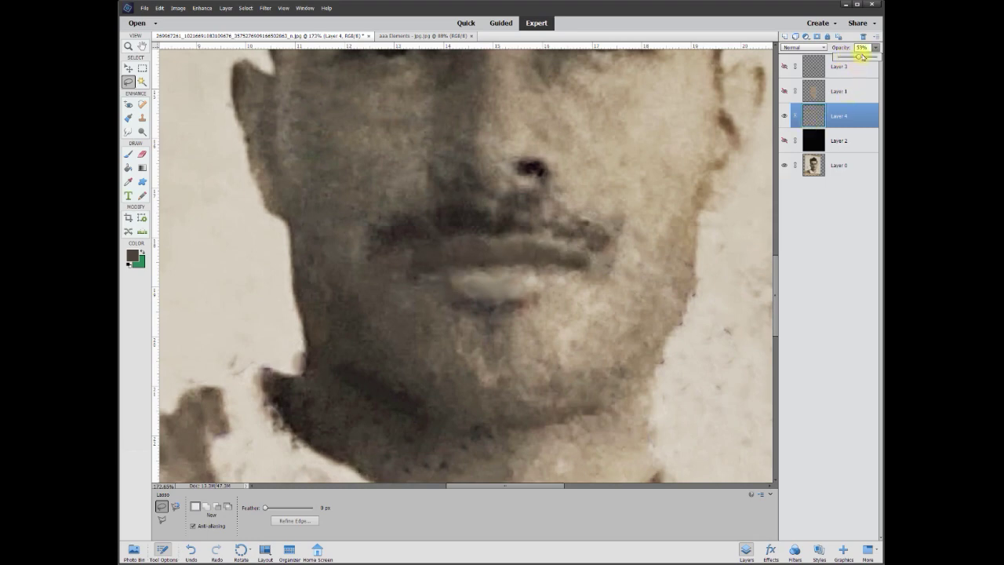
key(ctrl+0)
key(v)
key(3)
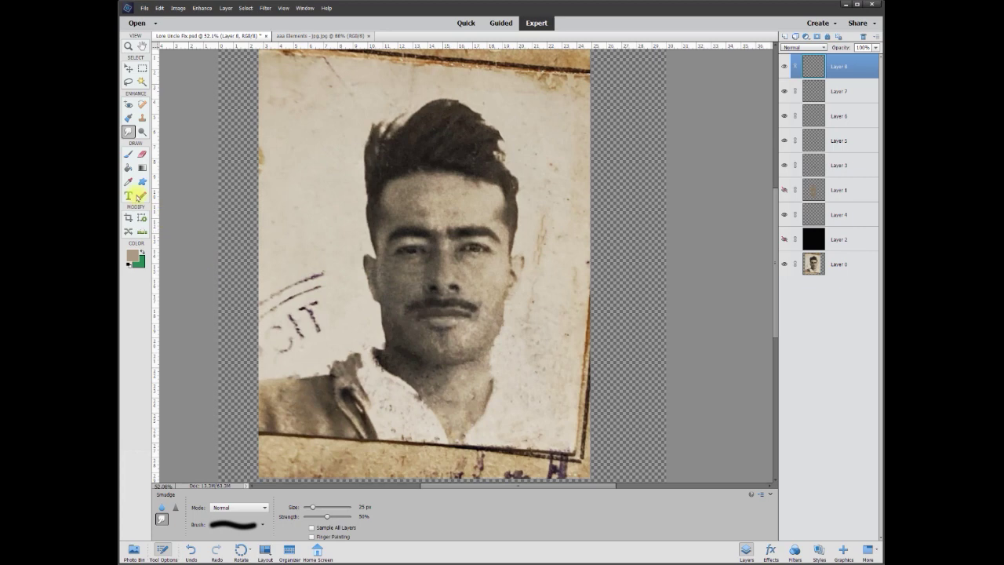
Sample the dark shadow tone below the jaw from Layer 0 and paint it over the neck on Layer 8 with a 200 px brush
click(128, 181)
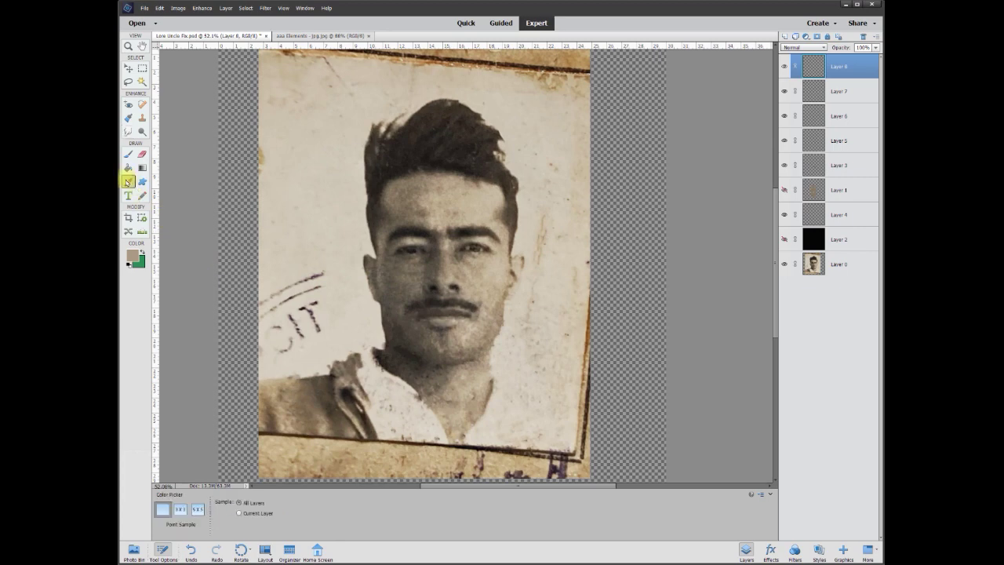
click(842, 267)
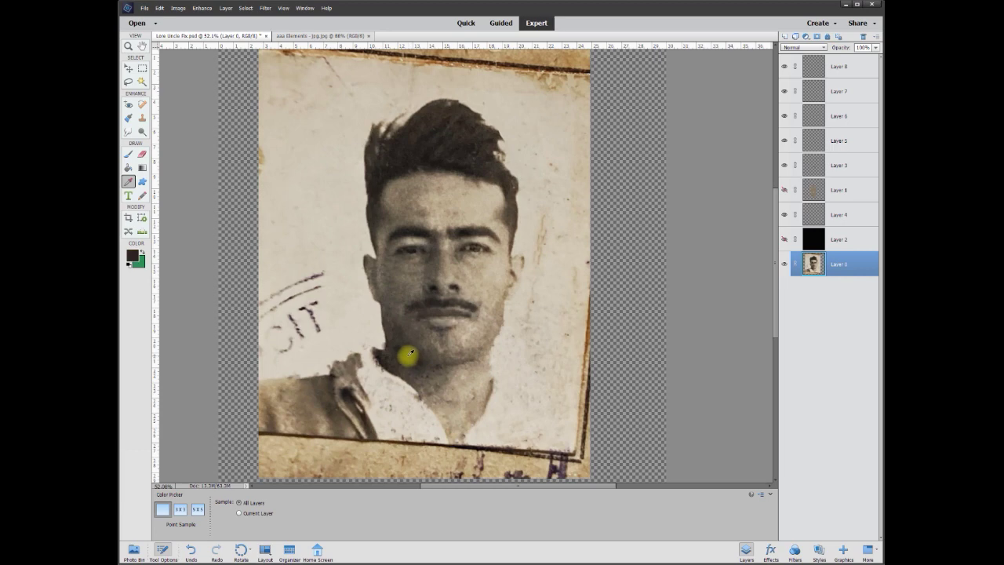
click(846, 67)
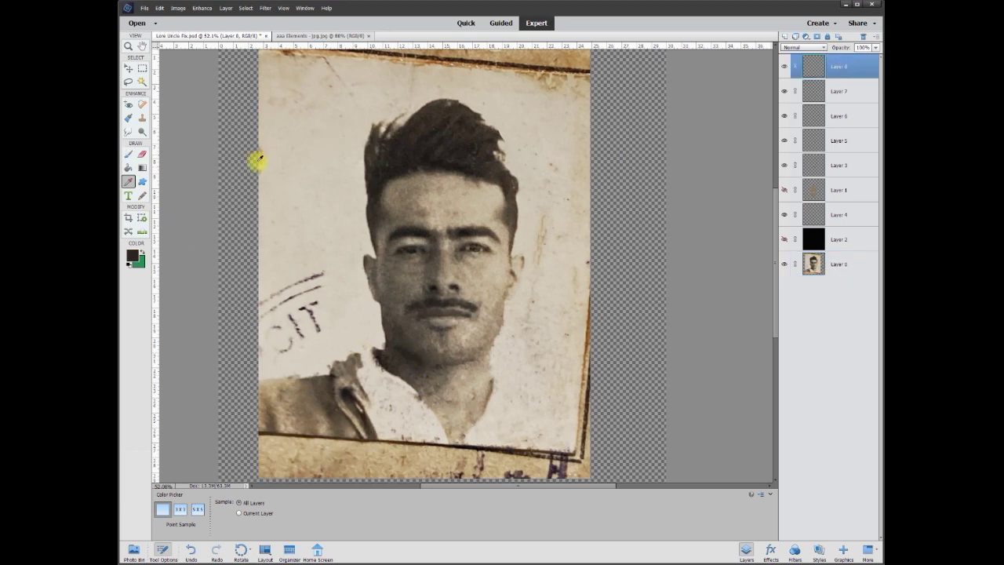
click(129, 157)
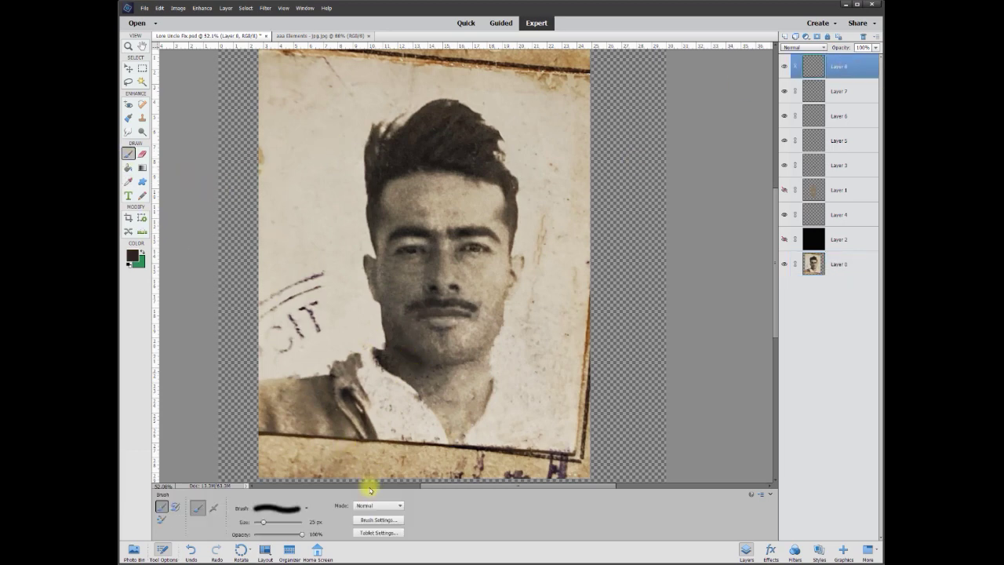
text(200)
key(Return)
drag(402, 365, 439, 393)
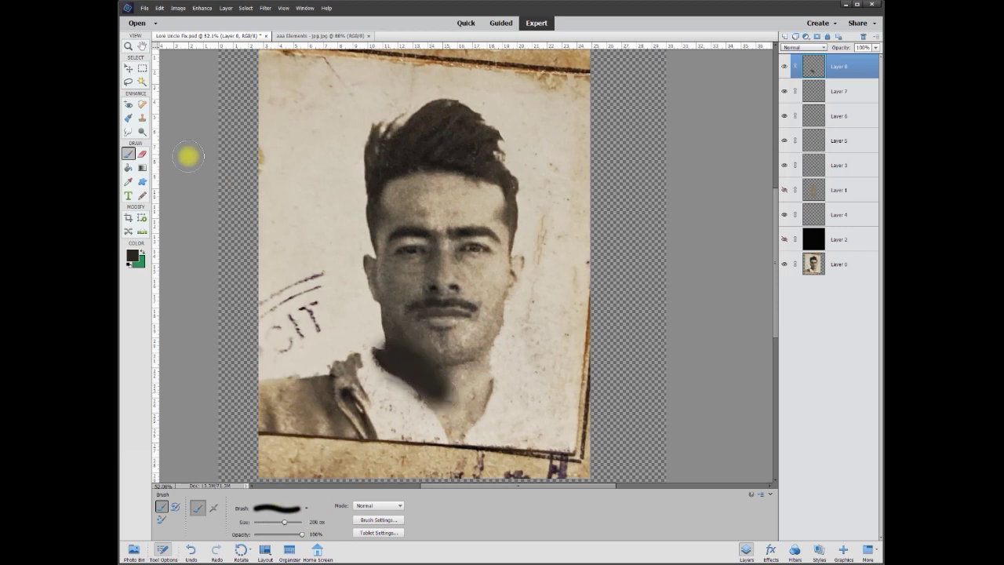
Smudge the painted neck shadow up along the jaw and down to the collar with a 200 px Smudge brush at 50% strength
click(130, 131)
double_click(368, 506)
text(200)
key(Return)
drag(394, 336, 387, 308)
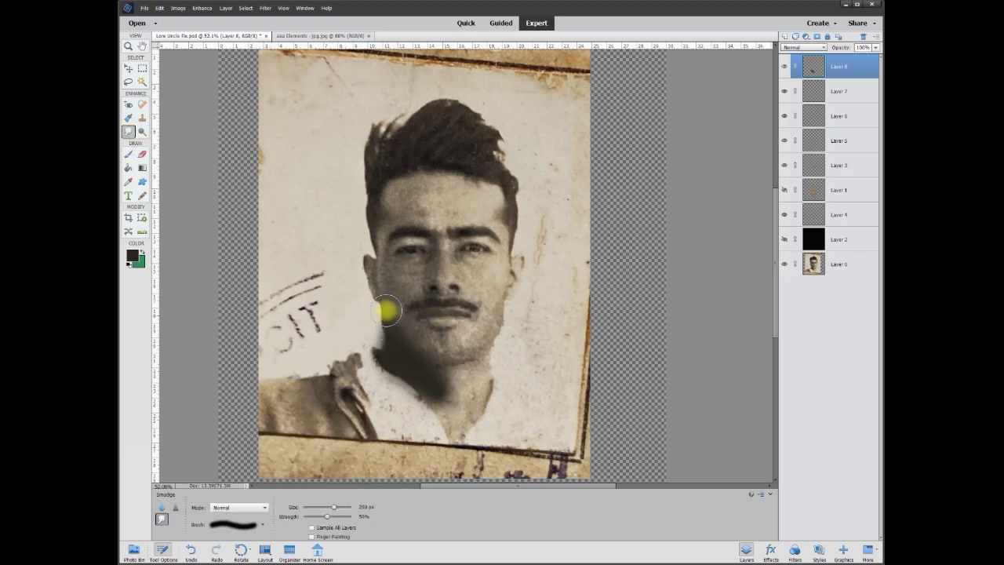
mouse_move(435, 406)
mouse_down()
mouse_move(459, 376)
mouse_move(459, 436)
mouse_up()
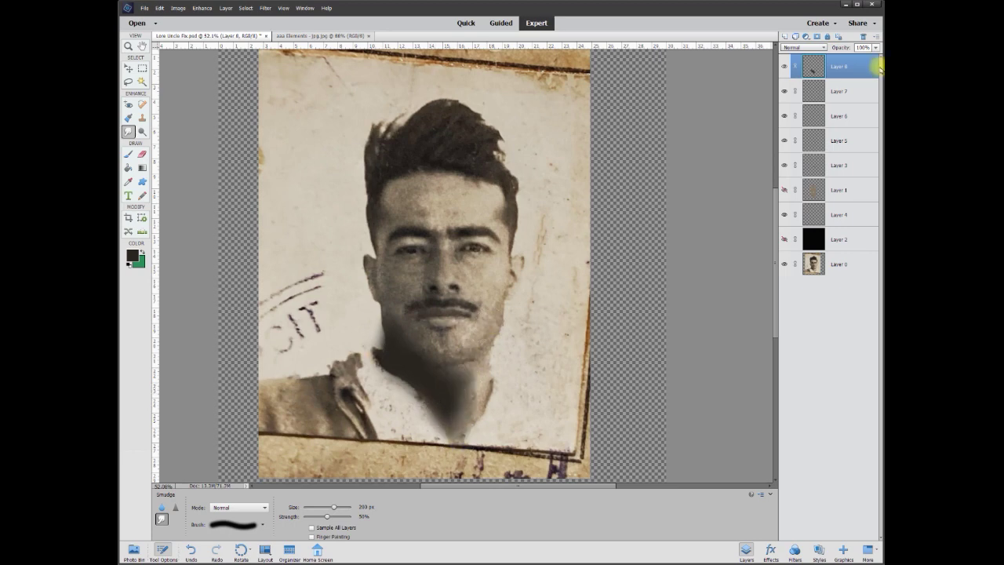
Lower the opacity of the neck shadow on Layer 8 to about 44% and switch to the Eraser
click(876, 48)
drag(877, 59, 856, 59)
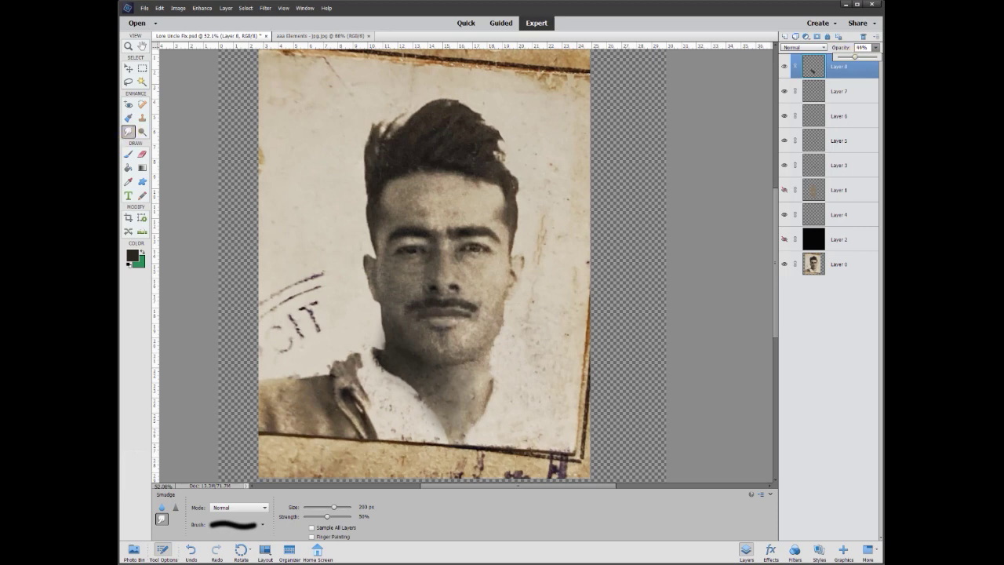
click(142, 155)
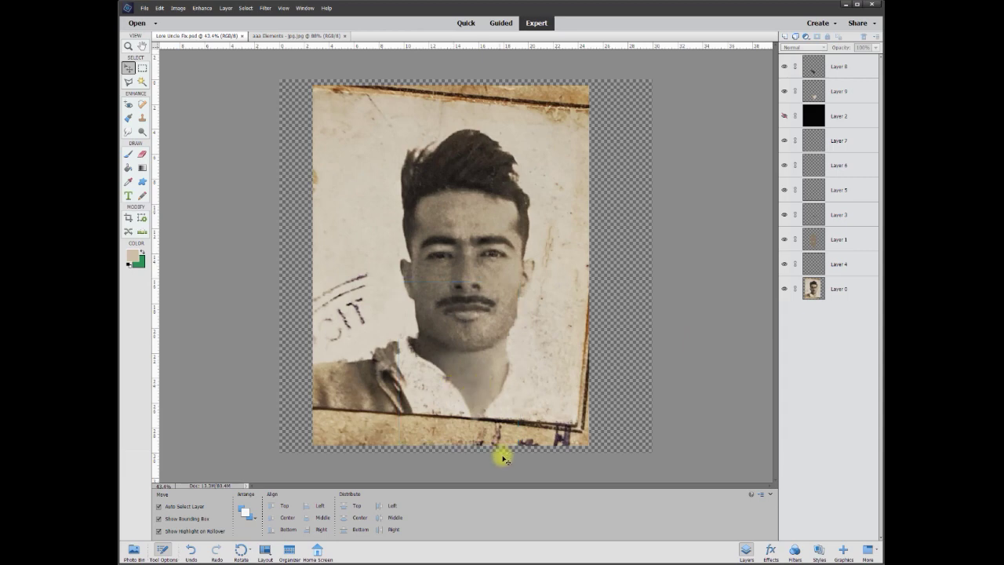
Add a layer above Layer 0 and paint over the stained white collar with its sampled light colour using a 200 px brush
click(849, 287)
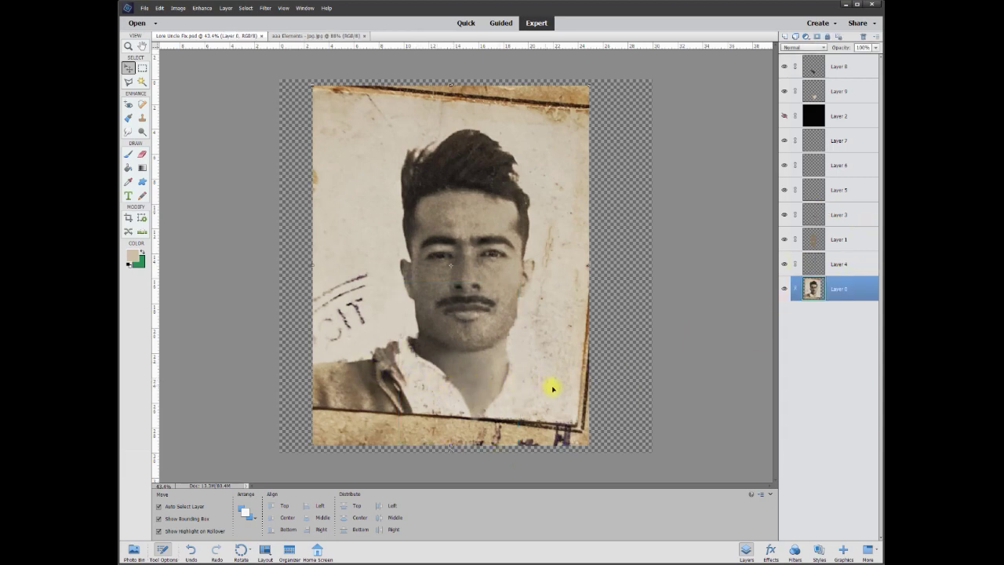
click(785, 37)
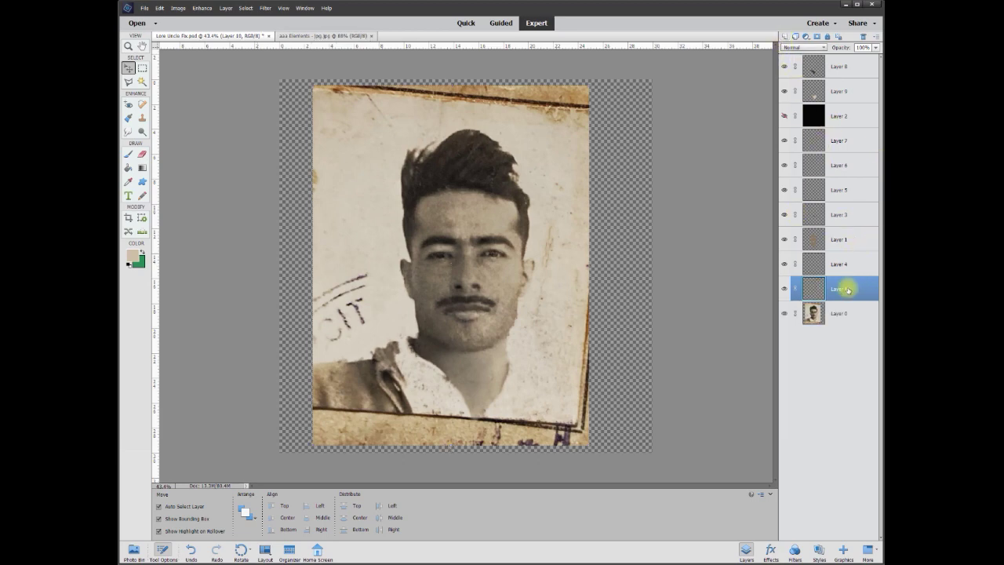
click(128, 183)
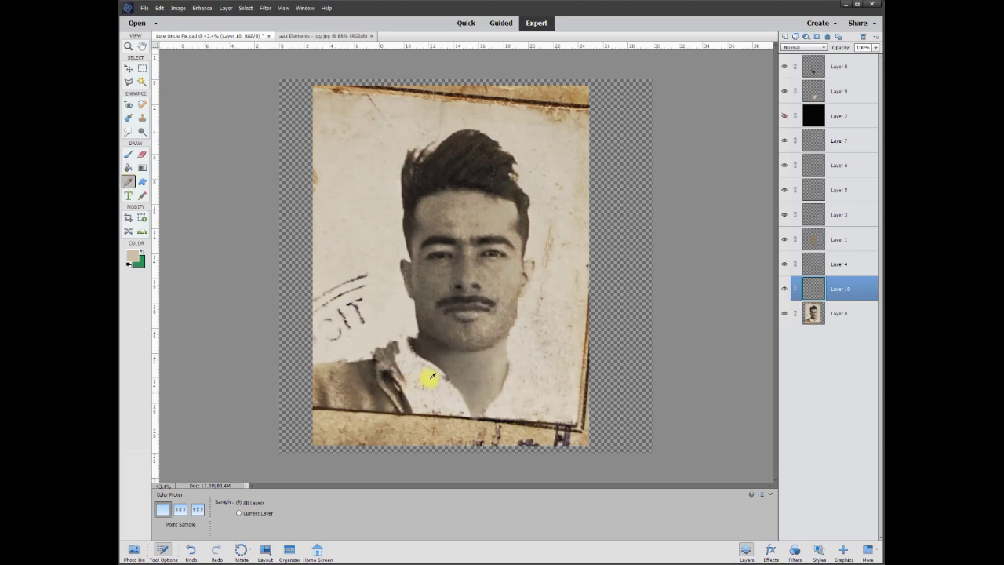
click(132, 257)
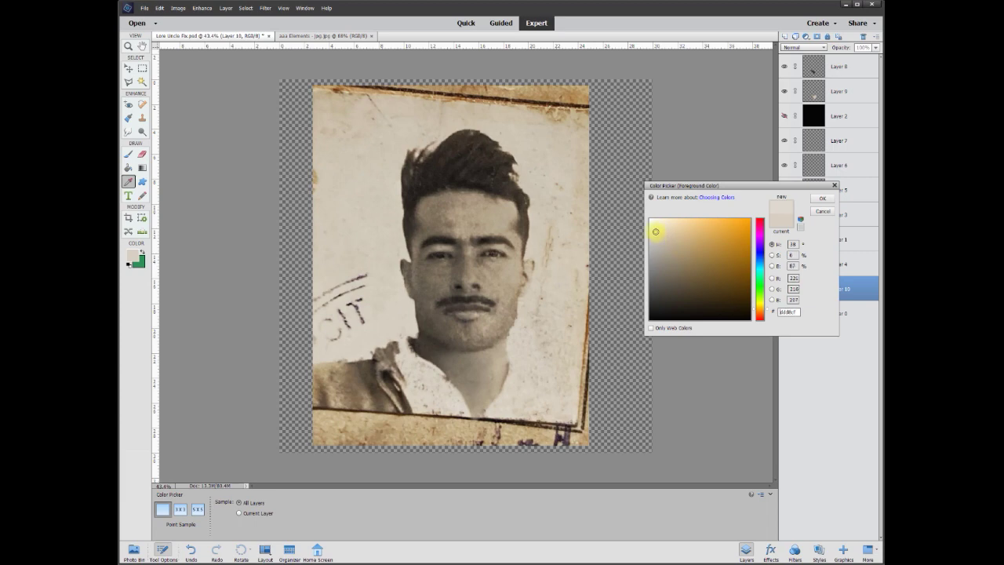
click(820, 209)
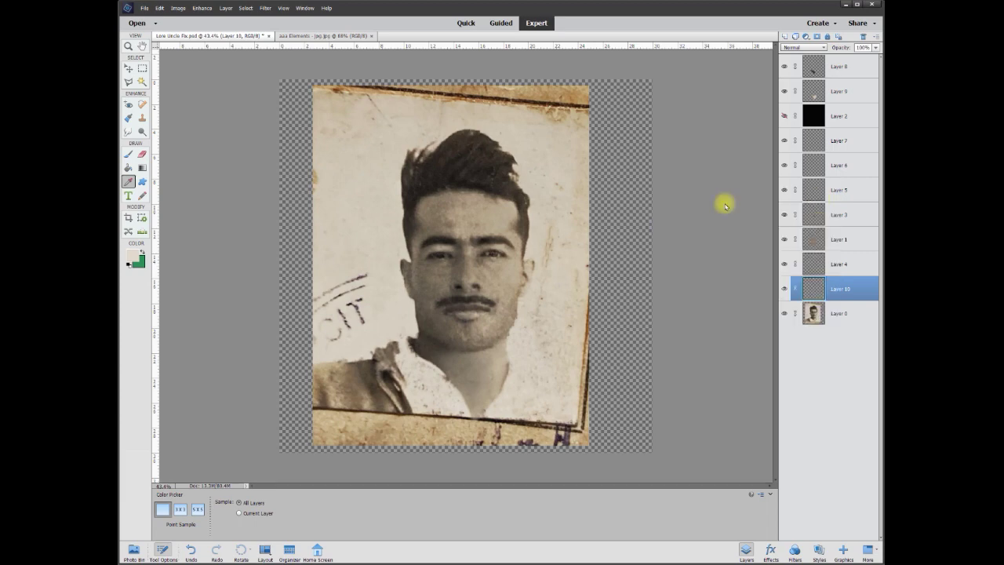
click(129, 156)
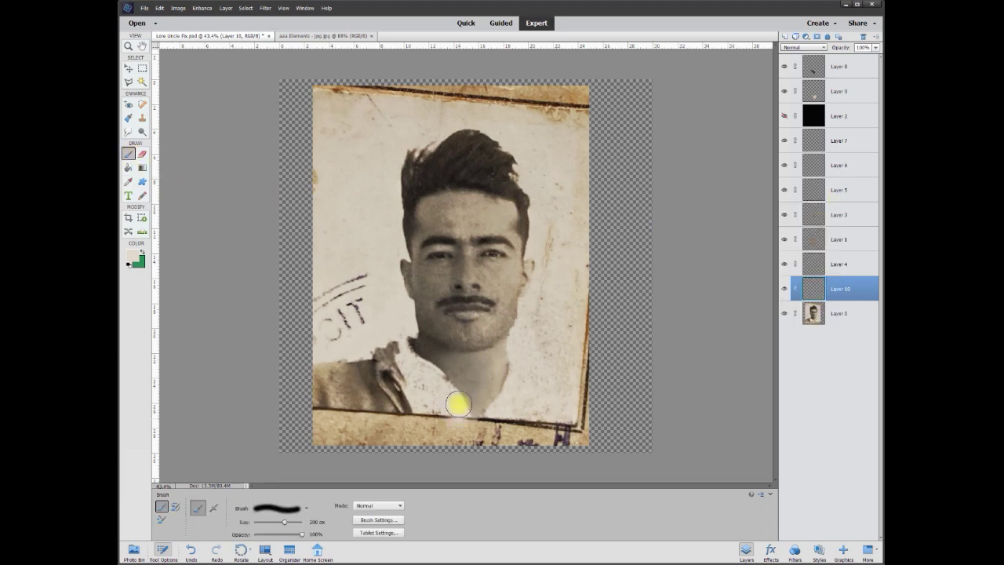
mouse_move(452, 391)
mouse_down()
mouse_move(399, 354)
mouse_move(418, 391)
mouse_move(445, 415)
mouse_move(407, 363)
mouse_move(455, 421)
mouse_up()
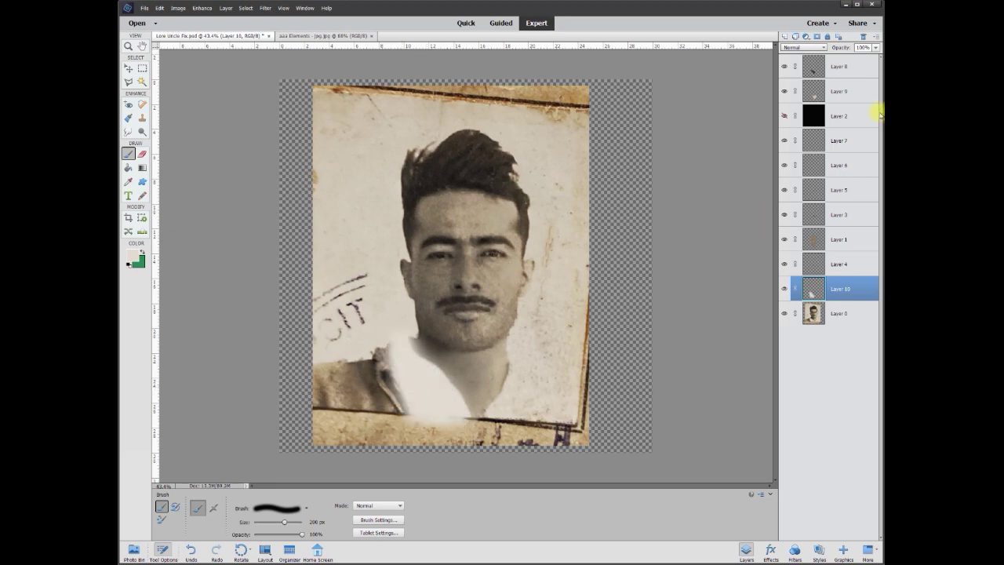
Lower the opacity of Layer 10 and erase the collar paint that spills over the neck and the shirt's edges
click(877, 50)
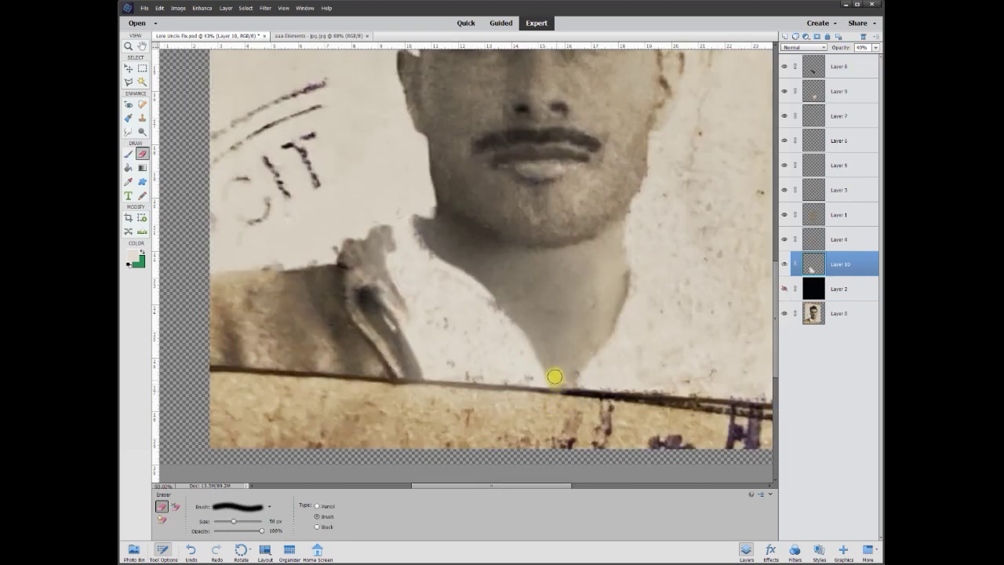
mouse_move(550, 365)
mouse_down()
mouse_move(503, 298)
mouse_move(384, 217)
mouse_move(376, 260)
mouse_move(474, 395)
mouse_up()
Show the black check layer, outline the clean collar paint on Layer 10 with the Polygonal Lasso, and delete the stray halo outside it
click(785, 289)
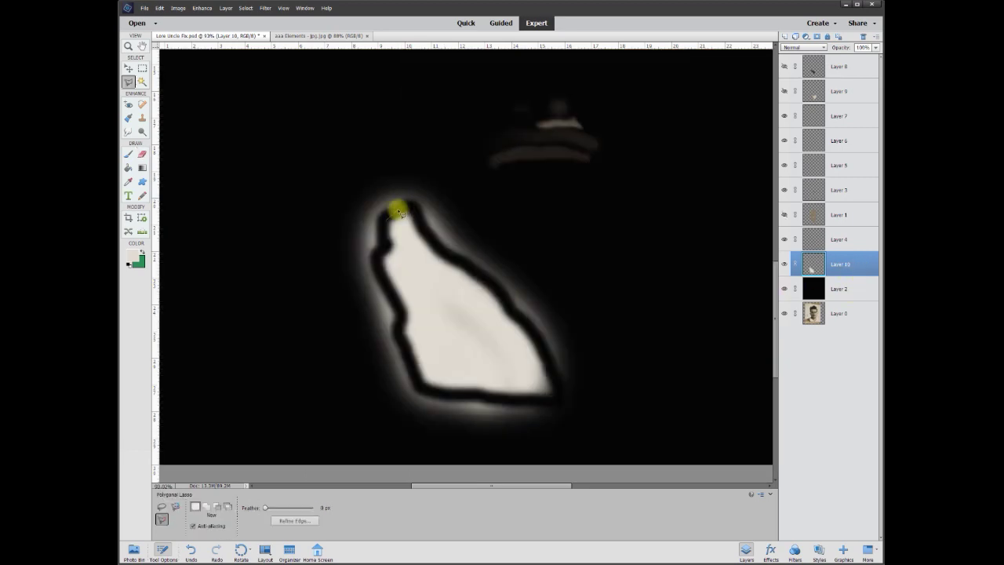
click(413, 210)
click(552, 355)
click(562, 397)
click(423, 391)
click(403, 330)
click(380, 260)
click(385, 249)
click(387, 222)
click(408, 209)
right_click(433, 304)
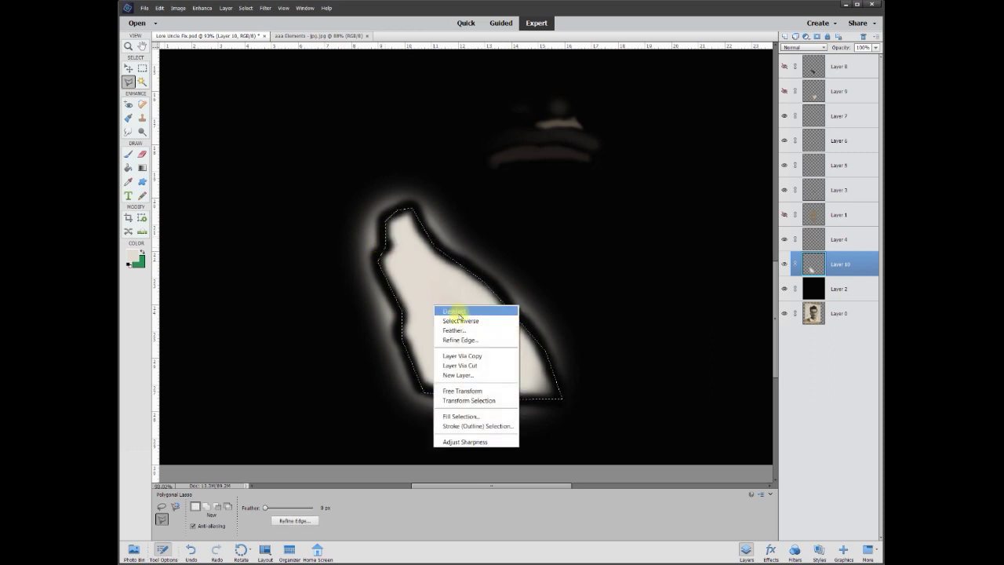
click(448, 316)
key(Delete)
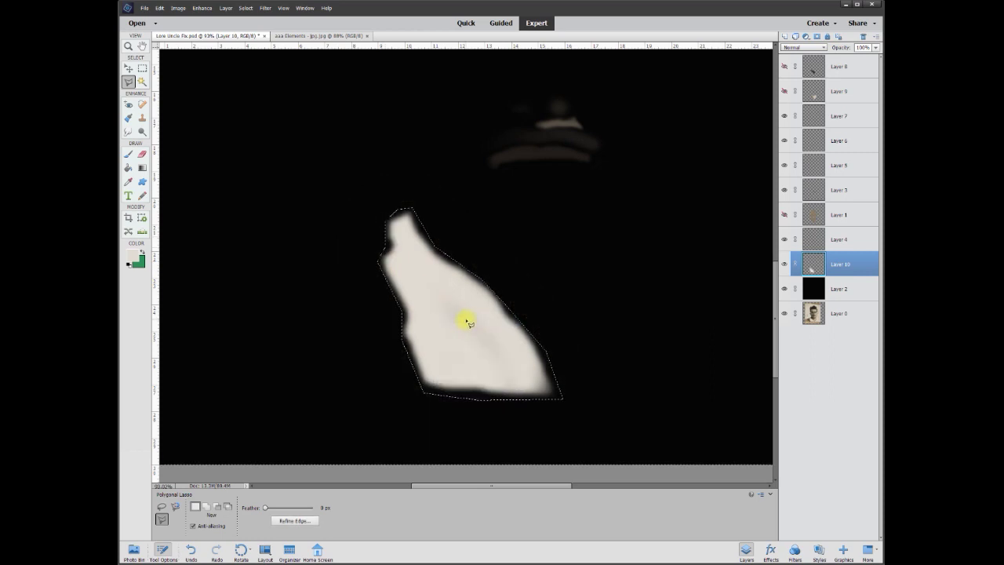
key(ctrl+d)
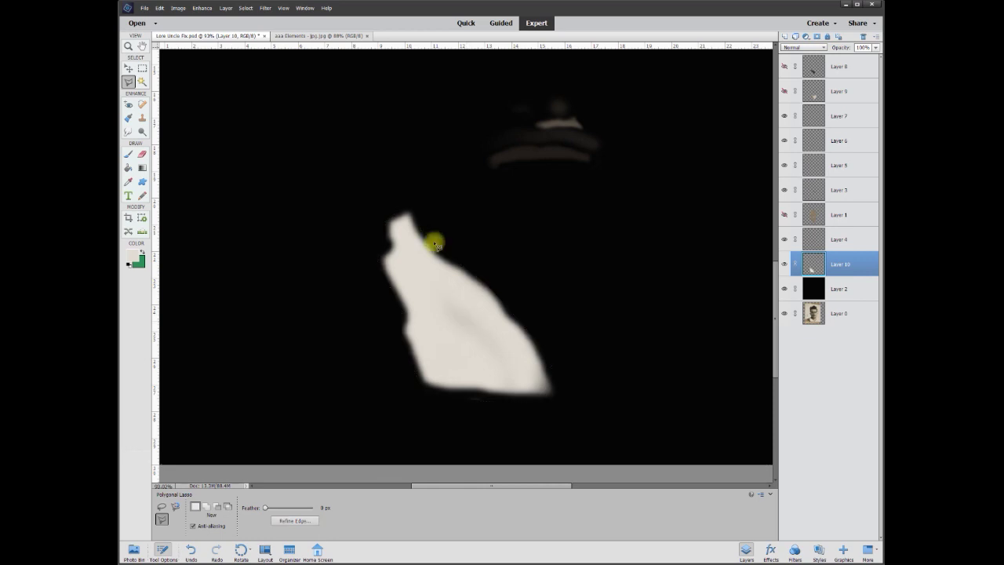
Show the skin-tone and neck paint layers again and hide the black check layer
click(785, 215)
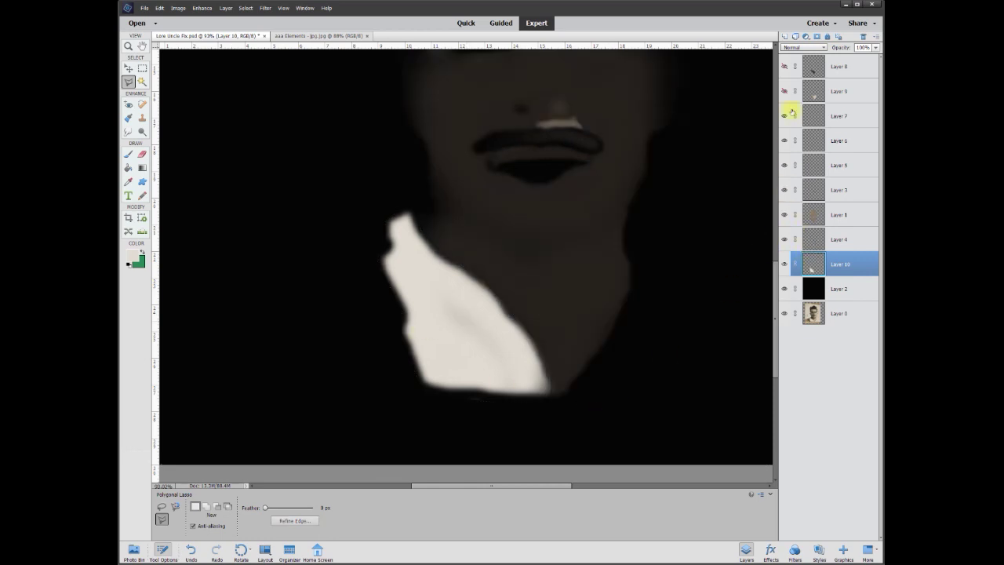
click(785, 92)
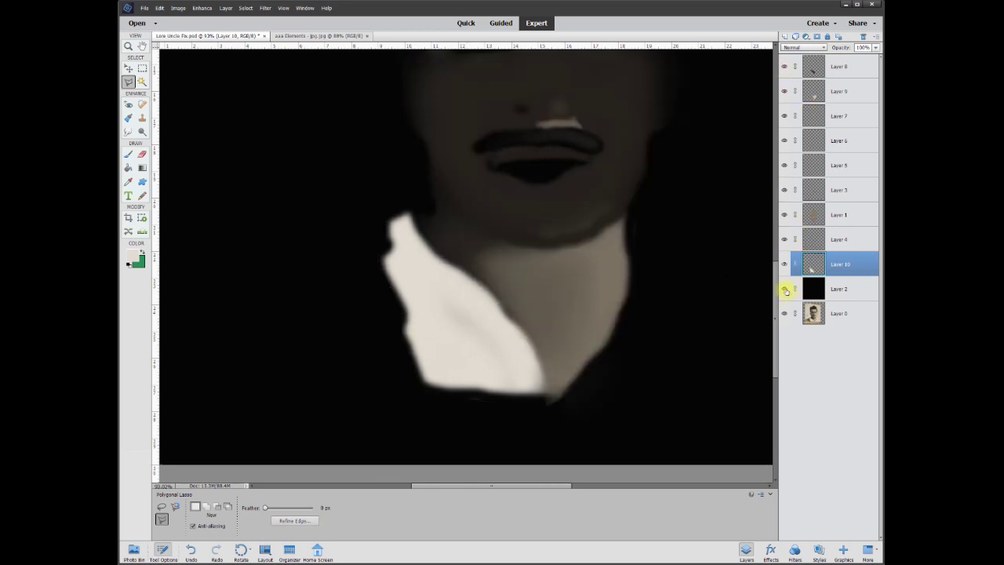
click(785, 289)
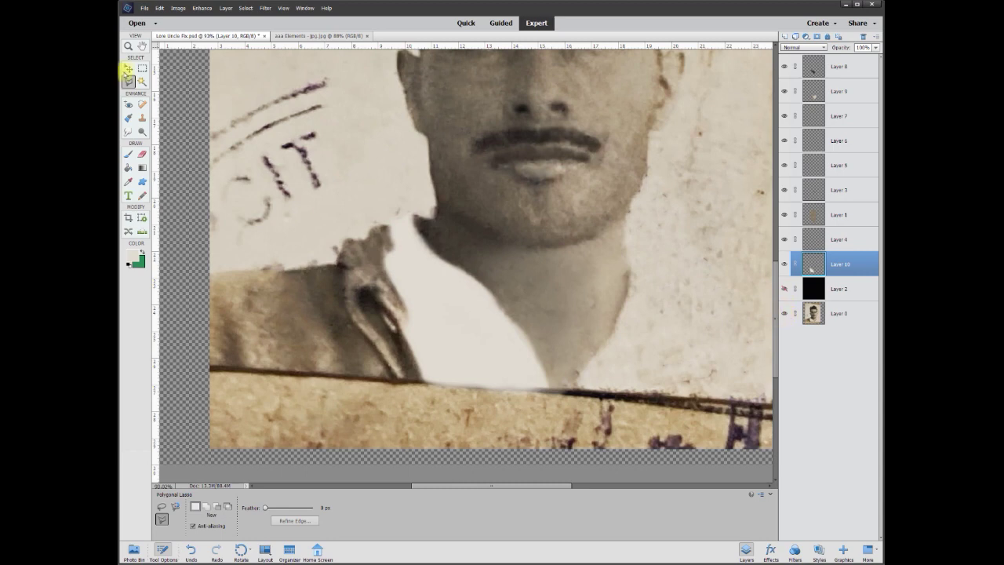
Lower the opacity of the white collar paint on Layer 10 so it blends with the shirt
click(128, 69)
scroll(668, 249, down, 5)
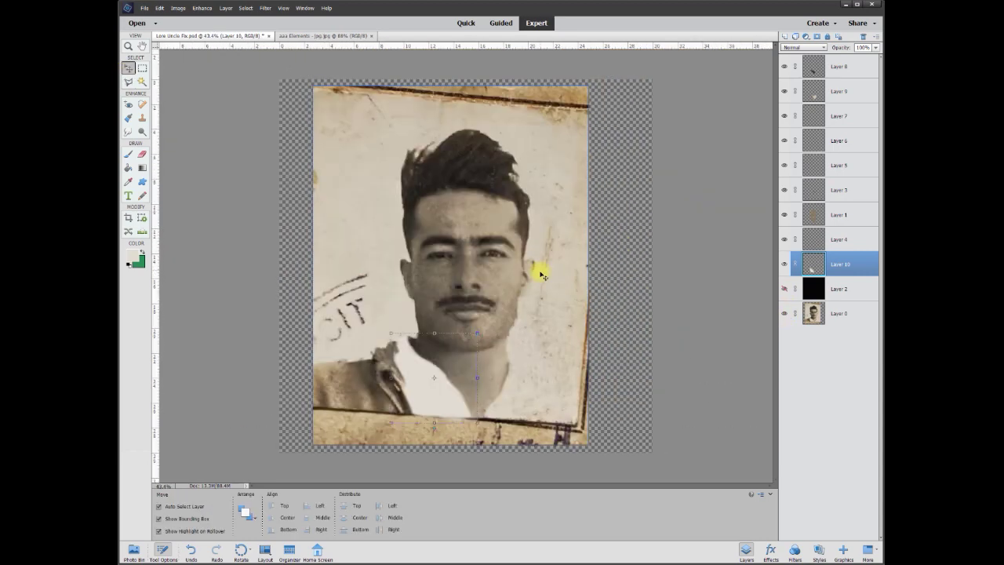
scroll(541, 275, up, 1)
click(877, 49)
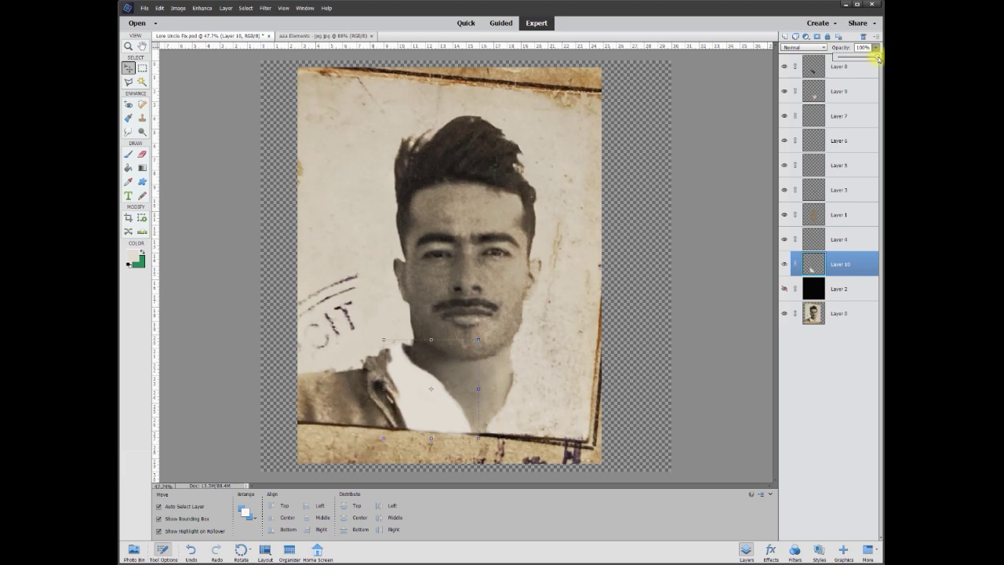
drag(842, 59, 843, 60)
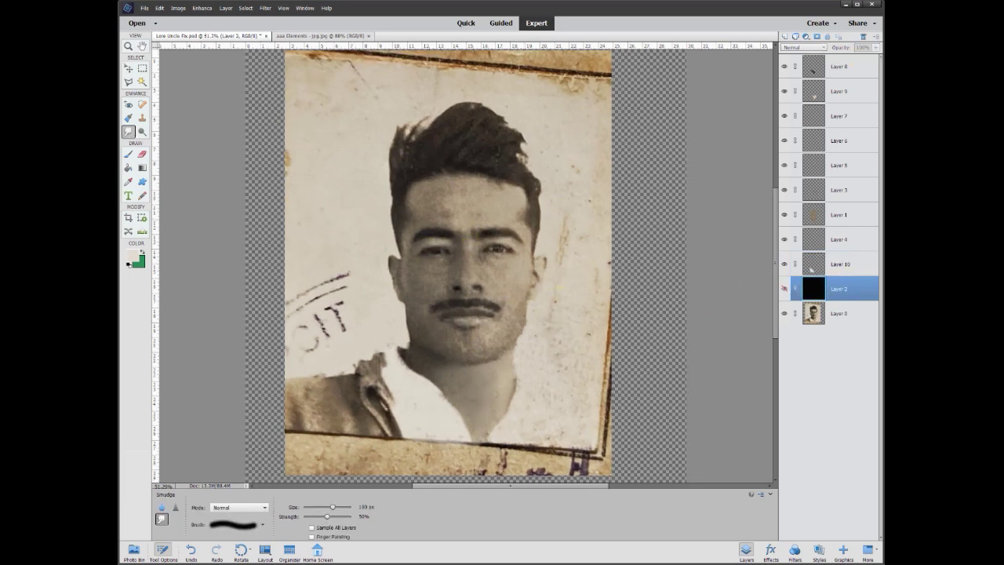
Move the black check layer beneath the portrait photo and merge all the layers above it into one
drag(847, 289, 847, 345)
click(847, 290)
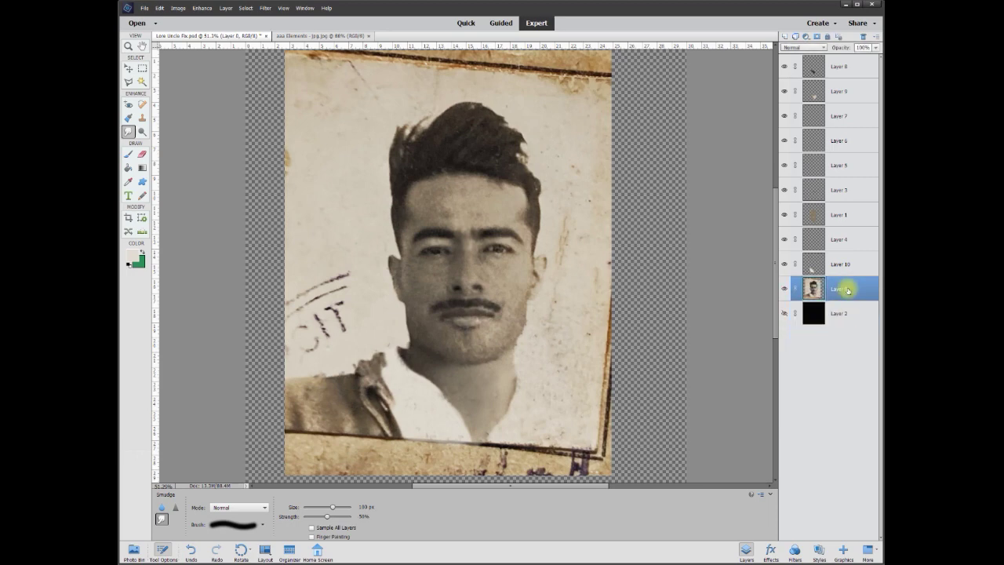
shift+click(846, 78)
right_click(846, 72)
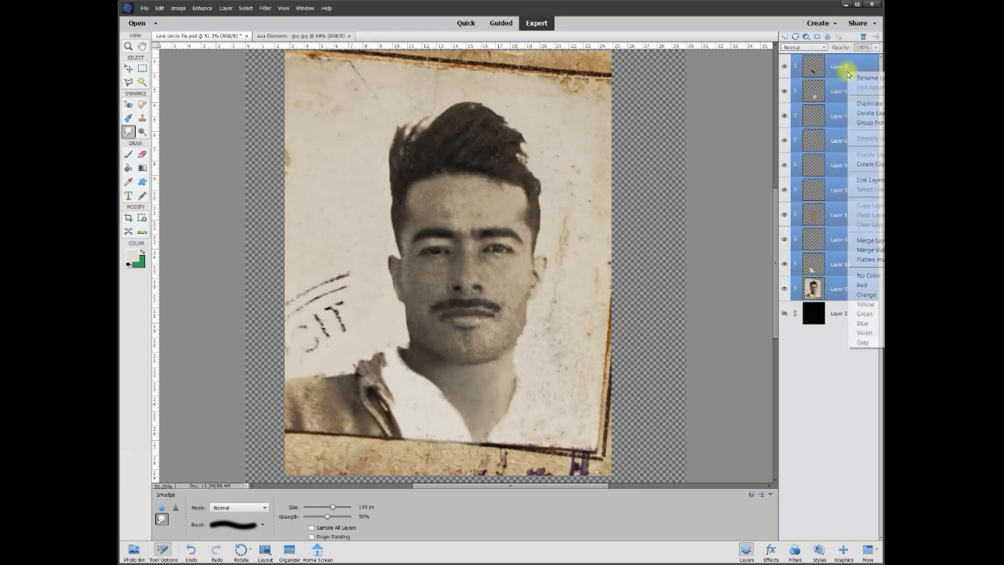
click(862, 239)
click(786, 67)
click(785, 67)
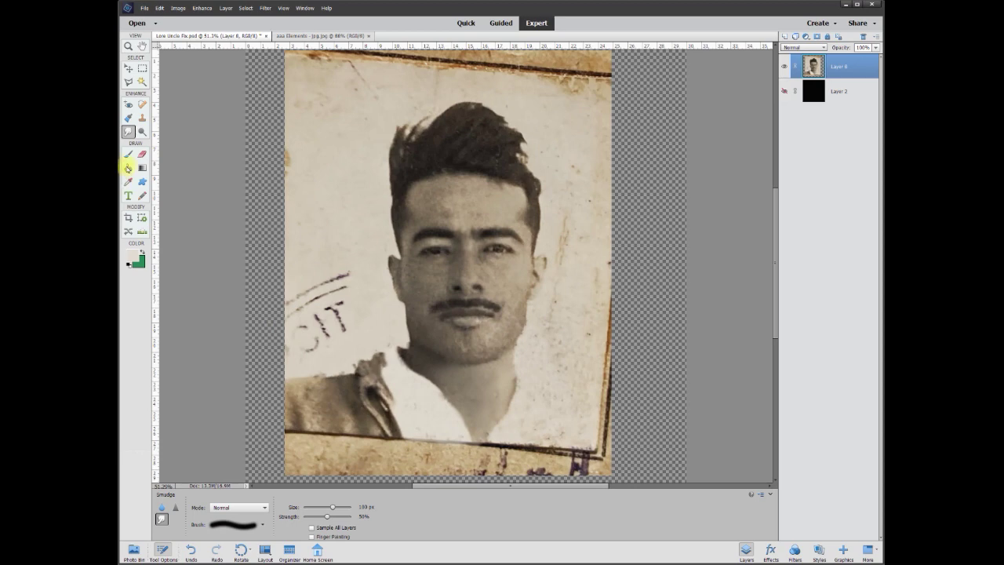
Select the intact collar and jacket shoulder with the freehand Lasso and copy them to a new layer
click(130, 83)
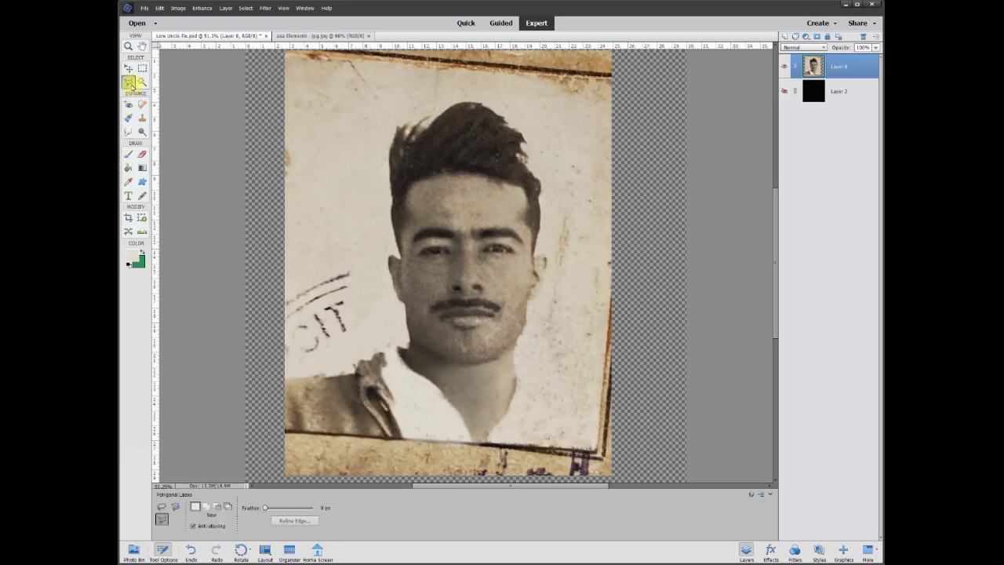
click(161, 507)
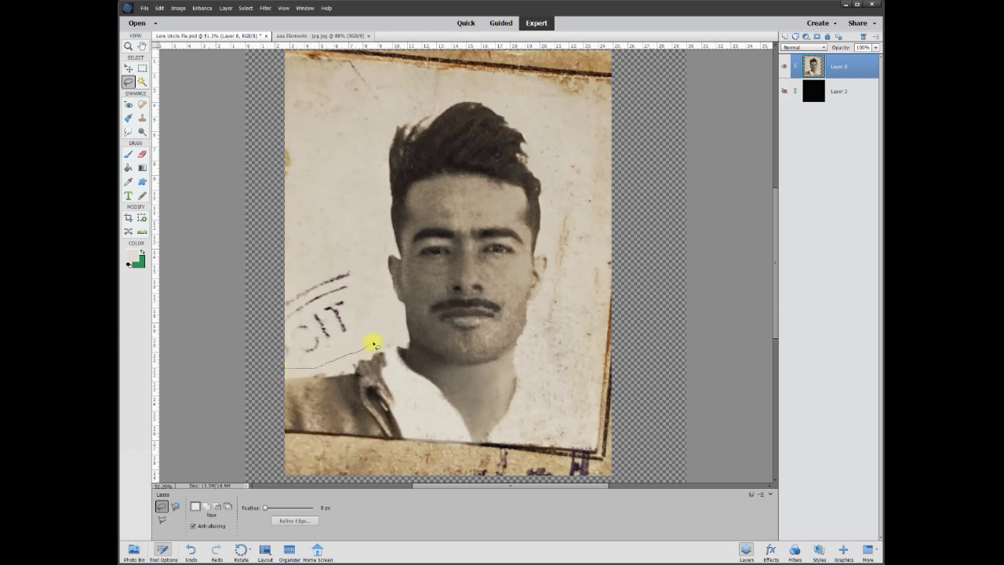
mouse_move(400, 340)
mouse_down()
mouse_move(463, 397)
mouse_move(480, 448)
mouse_move(442, 476)
mouse_move(310, 476)
mouse_up()
right_click(345, 420)
click(373, 470)
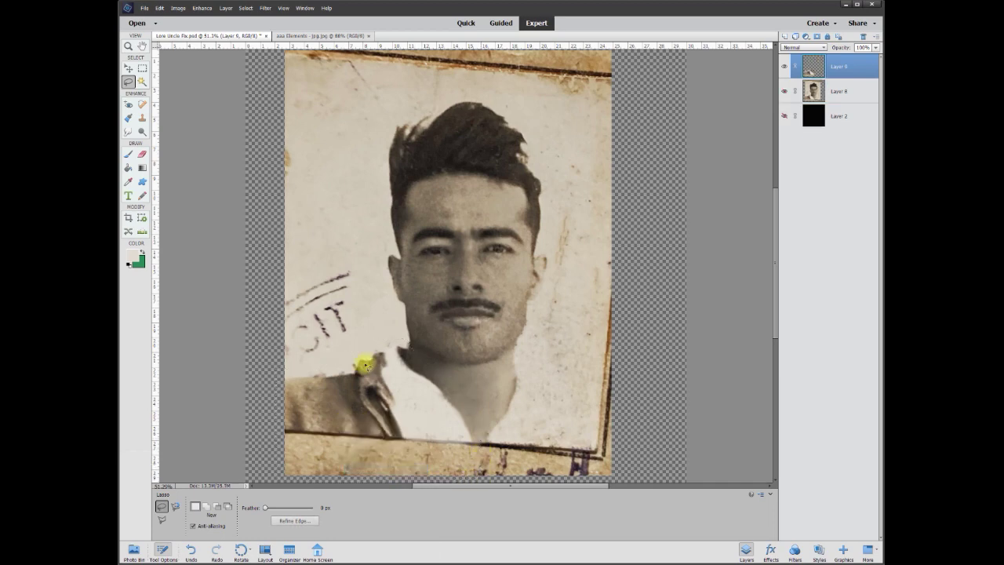
Flip the copied shoulder layer horizontally and position it over the missing opposite shoulder
click(128, 71)
drag(371, 403, 345, 354)
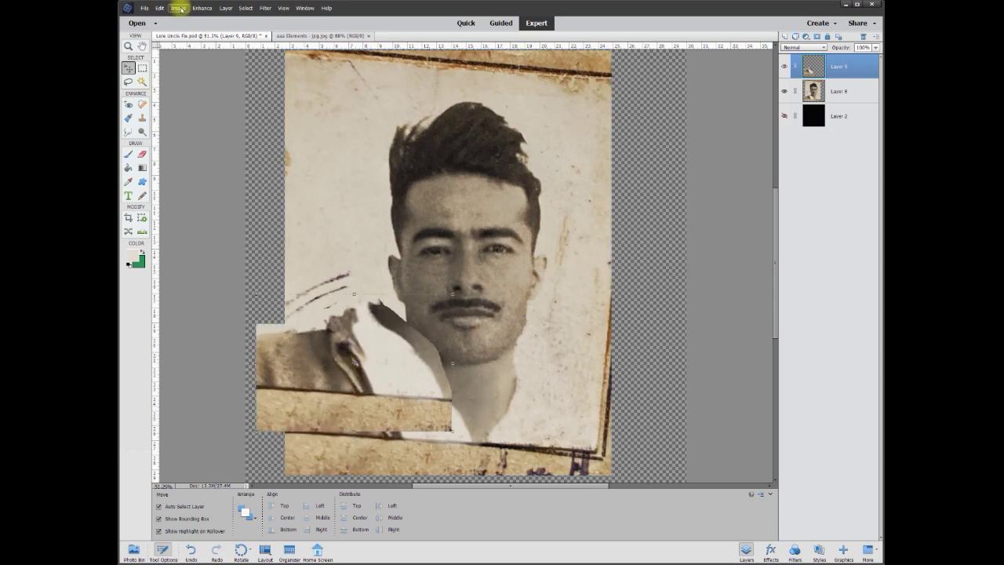
click(179, 8)
mouse_move(182, 19)
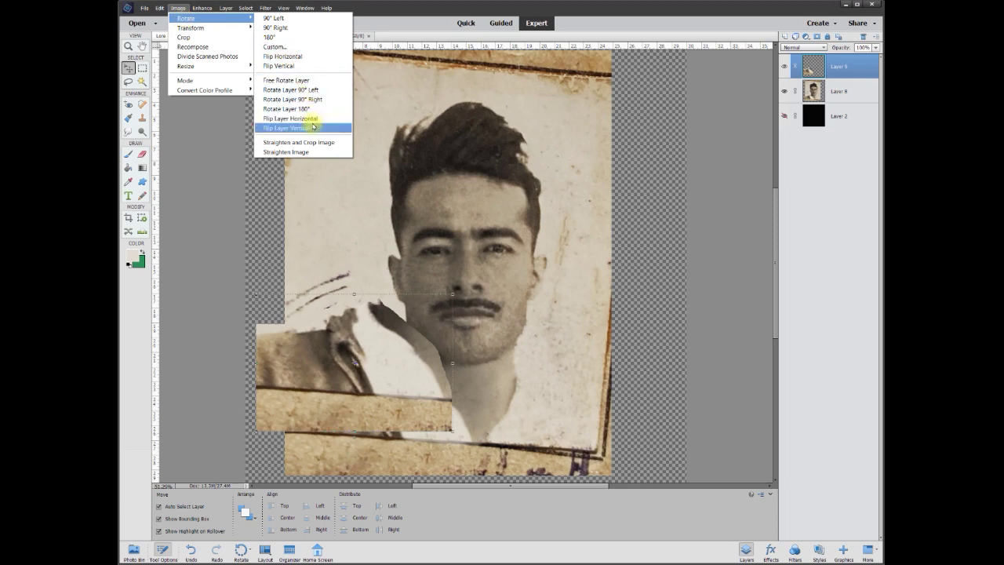
click(313, 124)
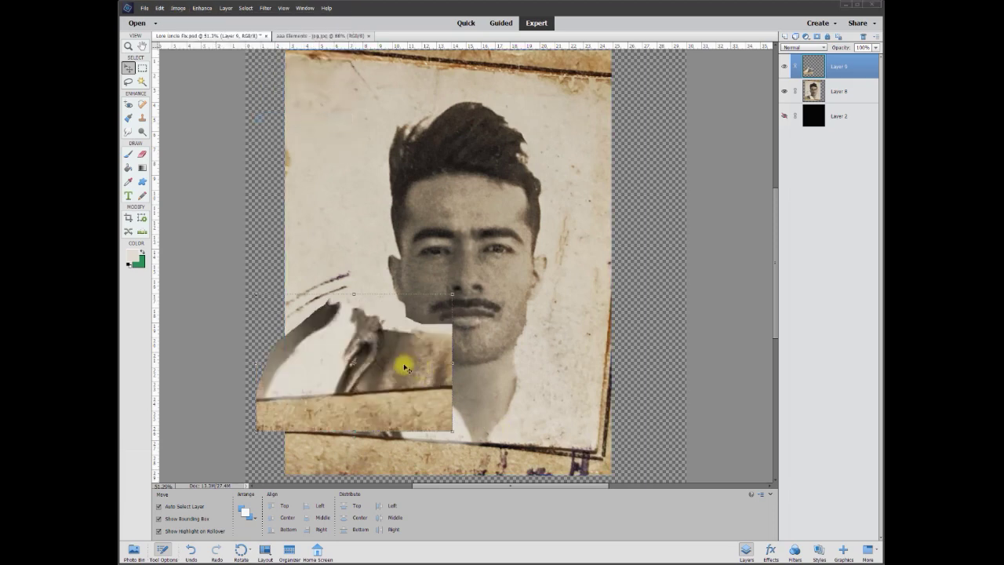
drag(392, 377, 573, 412)
scroll(471, 470, down, 2)
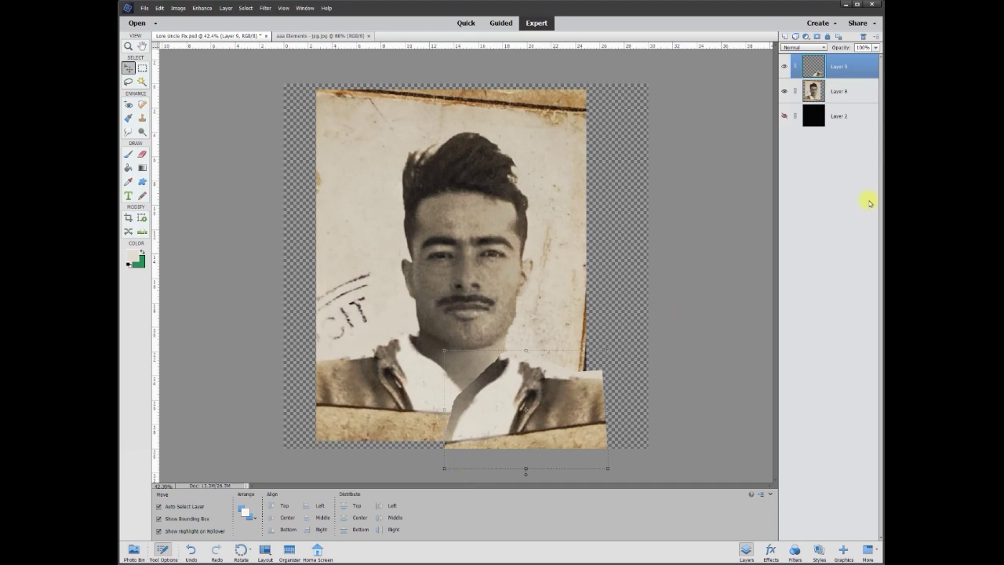
Reduce the shoulder copy's opacity to 44% and erase its part overlapping the neck with a 150 px eraser
click(876, 48)
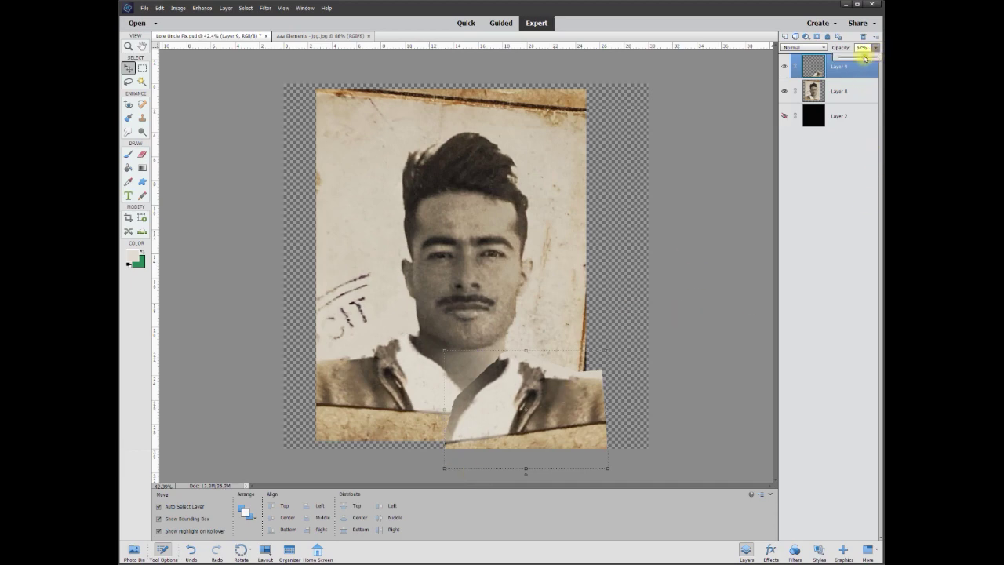
drag(865, 58, 856, 56)
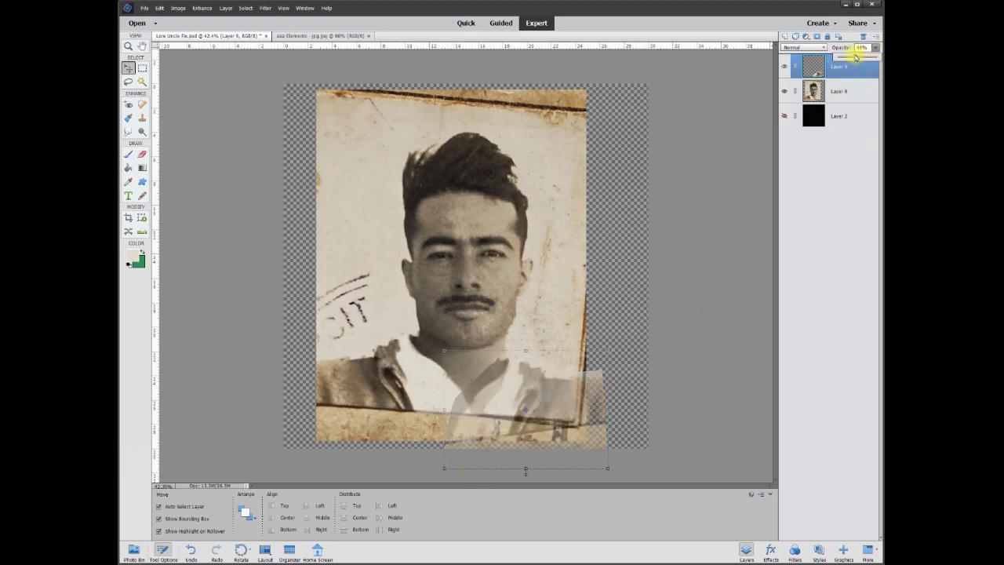
click(142, 161)
scroll(471, 455, up, 3)
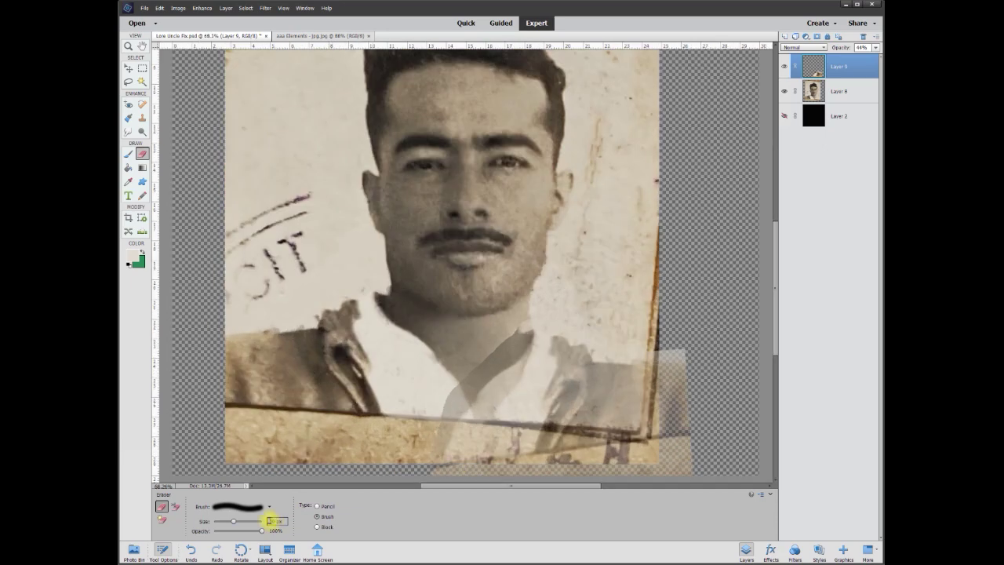
key(Return)
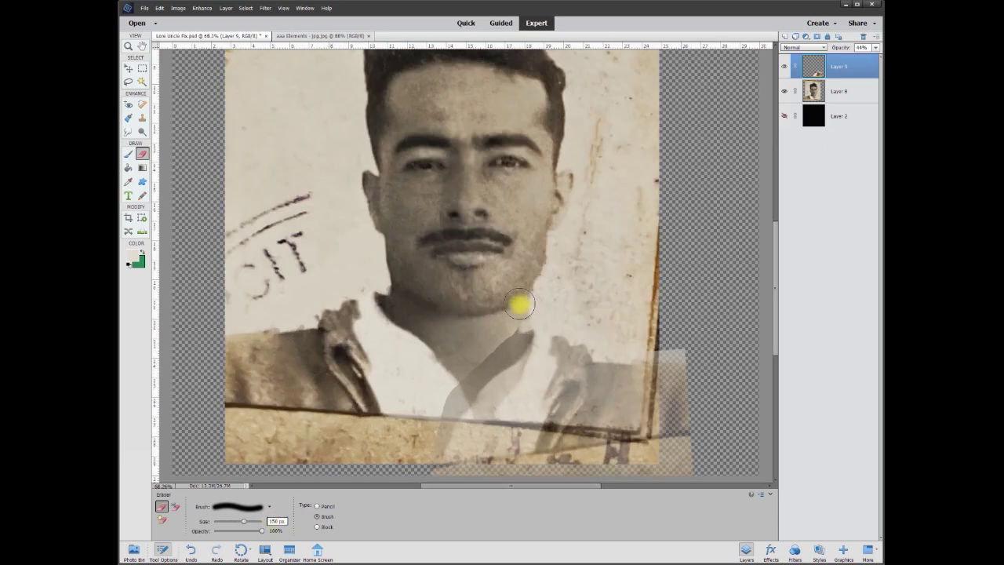
mouse_move(520, 317)
mouse_down()
mouse_move(463, 467)
mouse_move(446, 471)
mouse_move(506, 350)
mouse_move(501, 334)
mouse_move(471, 370)
mouse_up()
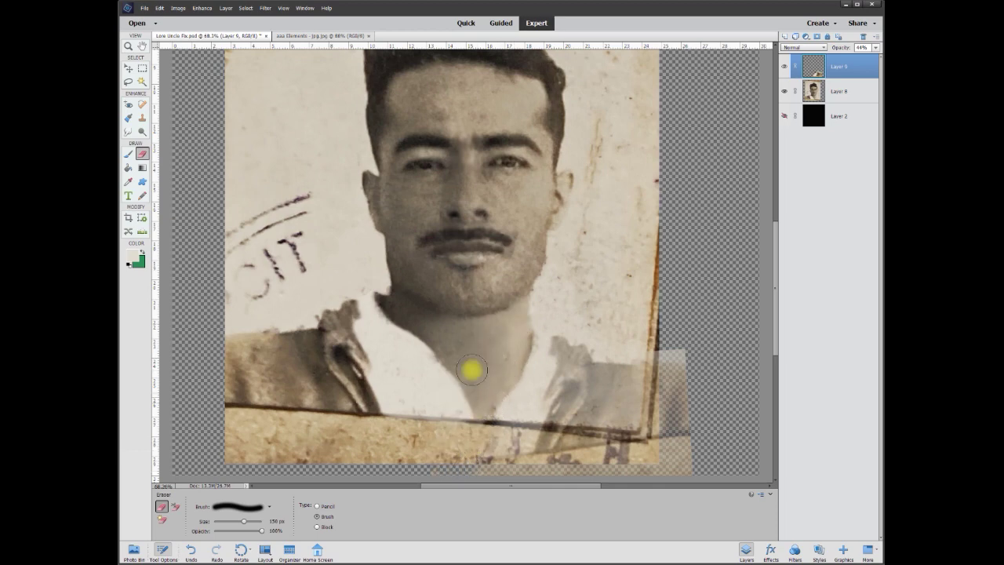
Restore the shoulder copy to 100% opacity and merge it into the portrait layer below
click(876, 49)
mouse_move(593, 415)
mouse_down()
mouse_move(523, 415)
mouse_move(565, 403)
mouse_up()
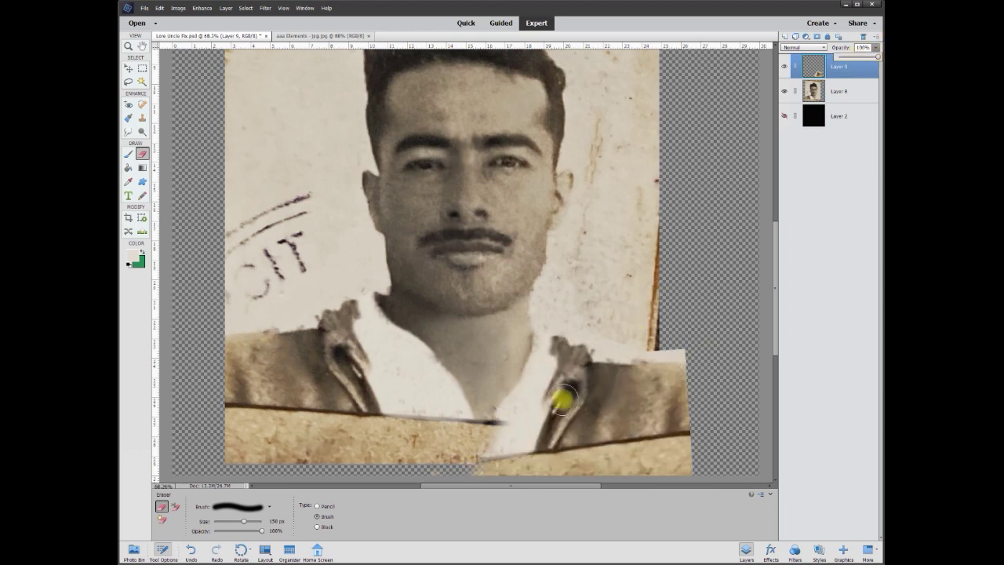
scroll(558, 403, down, 1)
key(ctrl+z)
key(ctrl+z)
key(ctrl+z)
scroll(259, 352, down, 1)
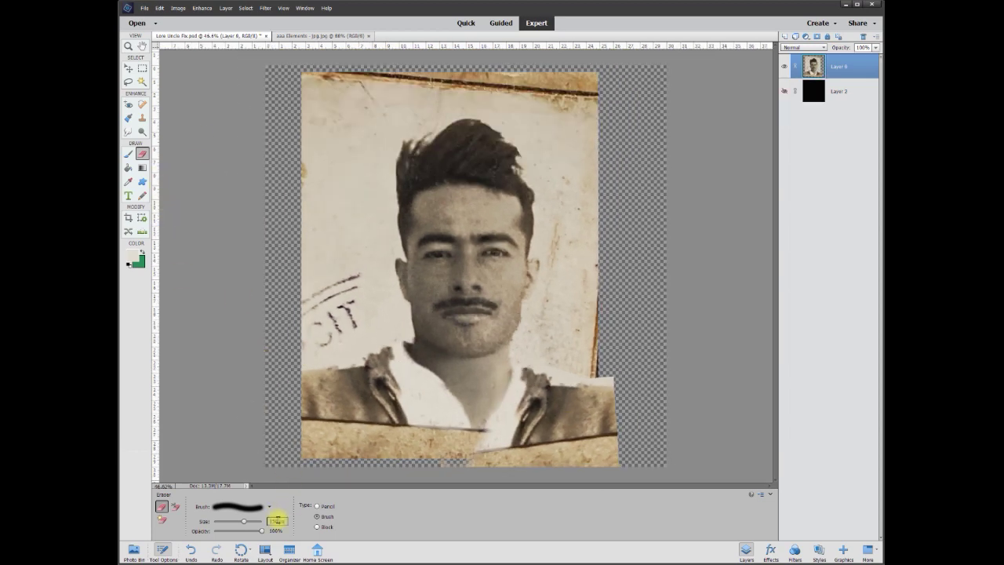
Erase a thin outline along the upper edge of both shoulders up to the neck with a 25 px eraser
drag(212, 515, 202, 515)
click(129, 71)
scroll(332, 353, up, 5)
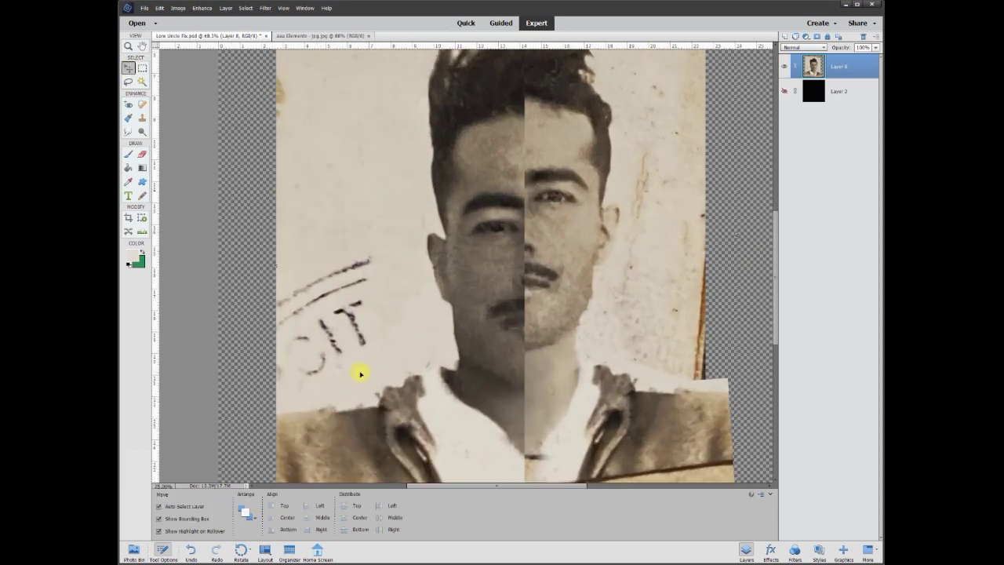
click(142, 153)
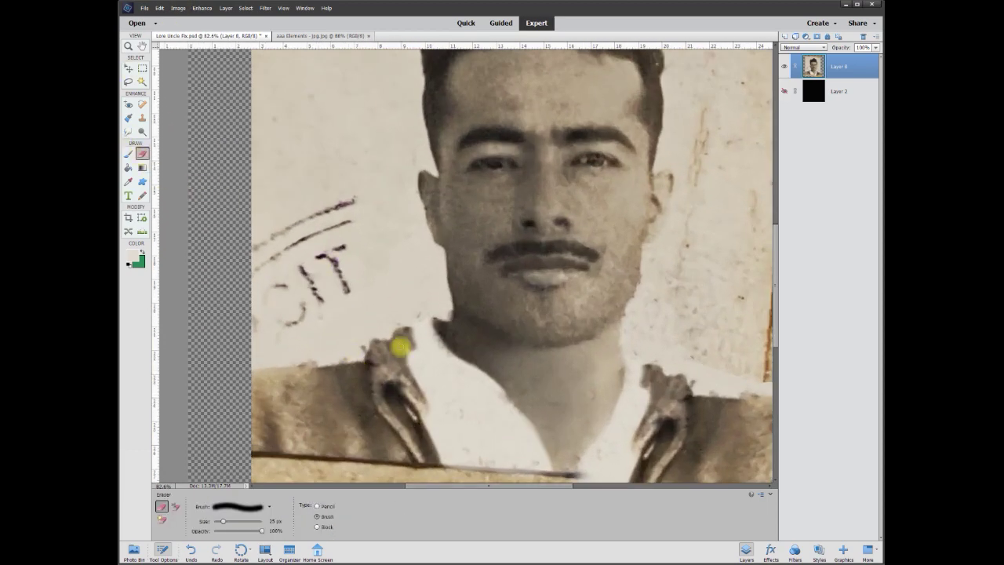
drag(405, 320, 252, 367)
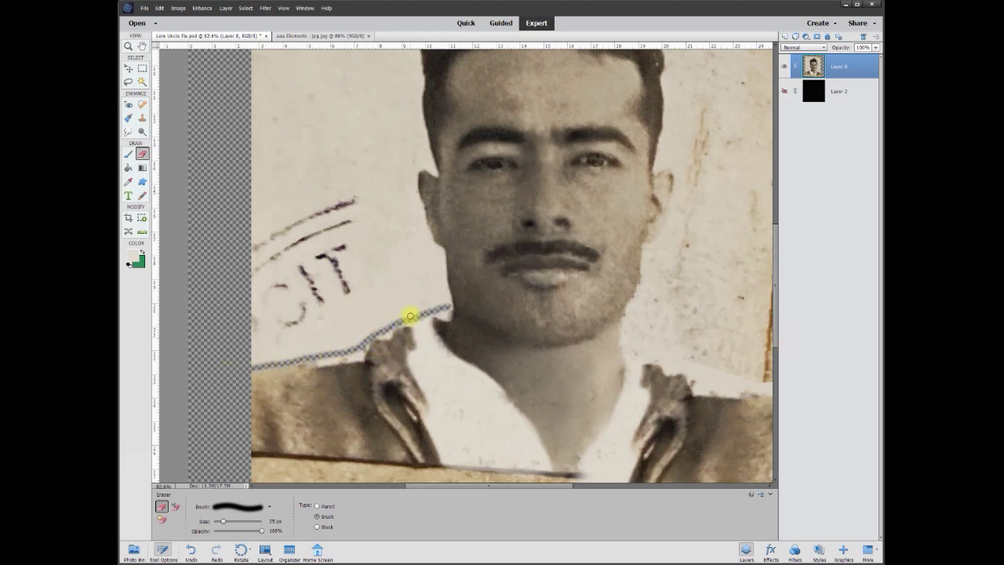
drag(631, 306, 638, 297)
scroll(459, 318, right, 4)
mouse_move(459, 317)
mouse_down()
mouse_move(544, 365)
mouse_move(631, 386)
mouse_up()
Continue the erased outline around the jaw, ears and hair with a 15 px eraser
scroll(314, 278, up, 3)
key(bracketleft)
drag(297, 349, 282, 235)
scroll(654, 336, up, 3)
mouse_move(654, 454)
mouse_down()
mouse_move(729, 229)
mouse_move(692, 186)
mouse_move(704, 125)
mouse_up()
mouse_move(281, 360)
mouse_down()
mouse_move(252, 328)
mouse_move(228, 213)
mouse_move(264, 203)
mouse_move(236, 71)
mouse_up()
scroll(241, 313, up, 5)
drag(241, 314, 235, 50)
drag(703, 350, 694, 168)
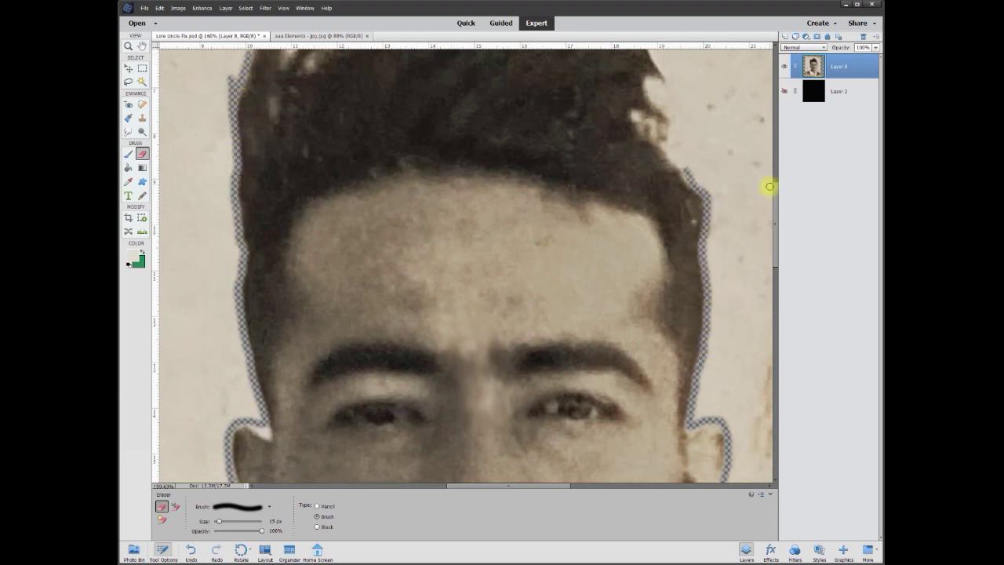
scroll(293, 240, up, 5)
mouse_move(294, 240)
mouse_down()
mouse_move(258, 233)
mouse_move(338, 241)
mouse_move(434, 168)
mouse_move(516, 161)
mouse_move(643, 258)
mouse_move(687, 391)
mouse_up()
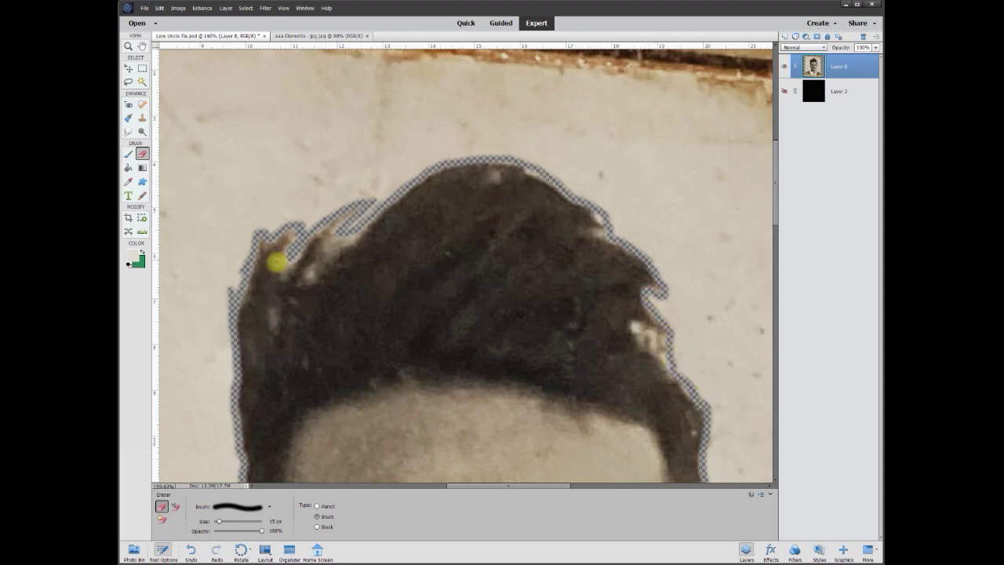
Add a beige-filled layer beneath the portrait and place the visible black check layer directly above it
scroll(316, 278, down, 5)
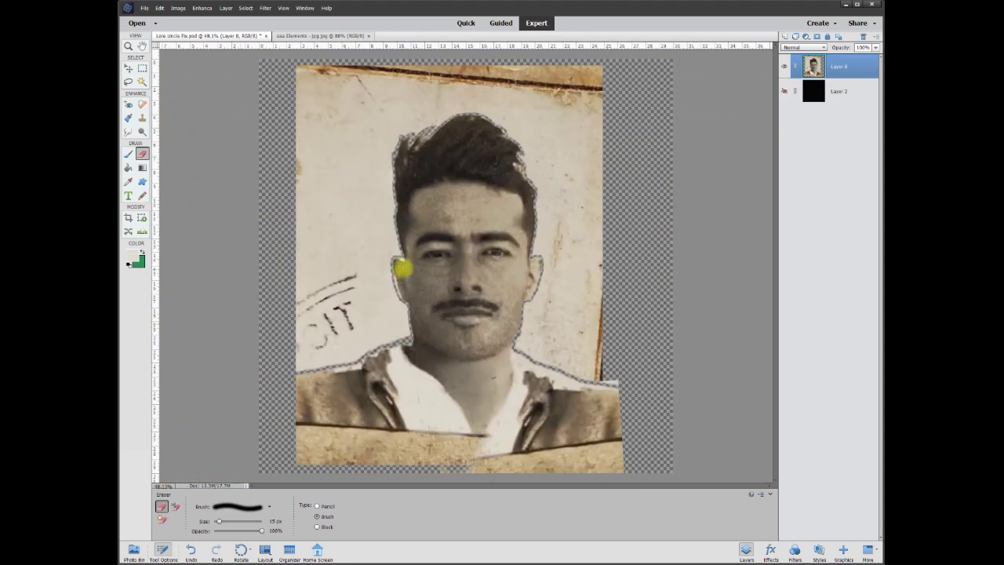
scroll(403, 269, up, 2)
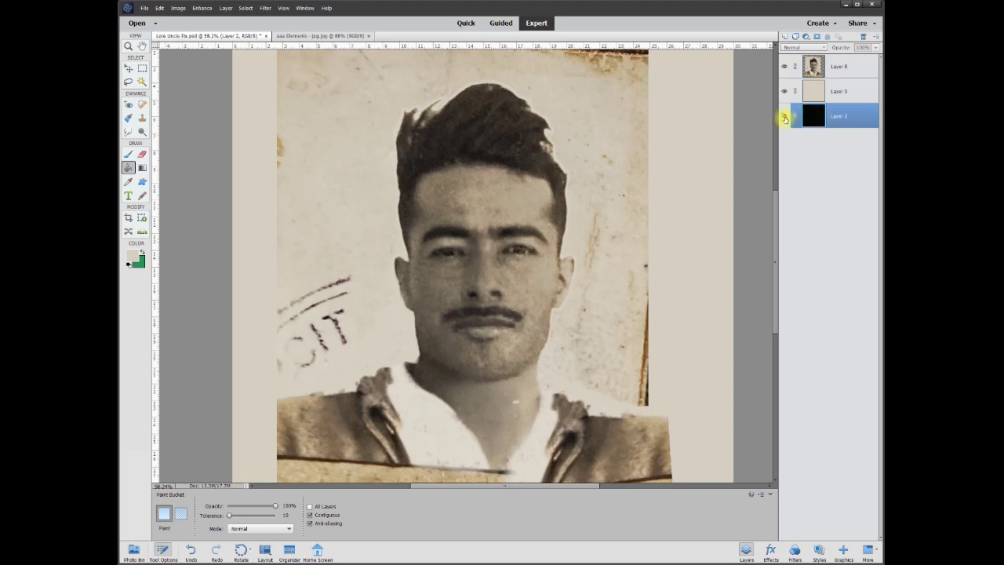
drag(834, 108, 839, 82)
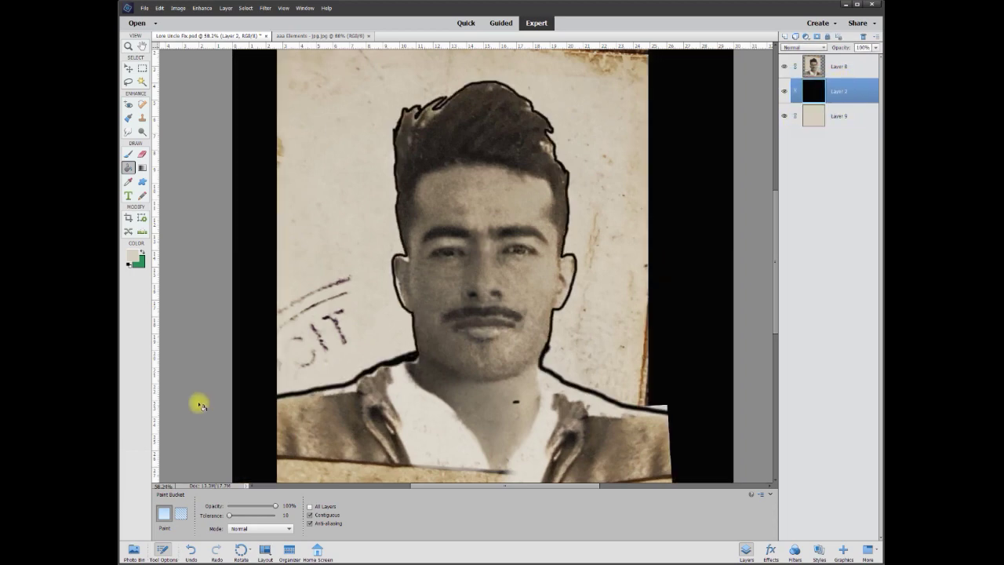
Start a Polygonal Lasso selection of the old background by tracing just outside the photo's upper edge
click(128, 82)
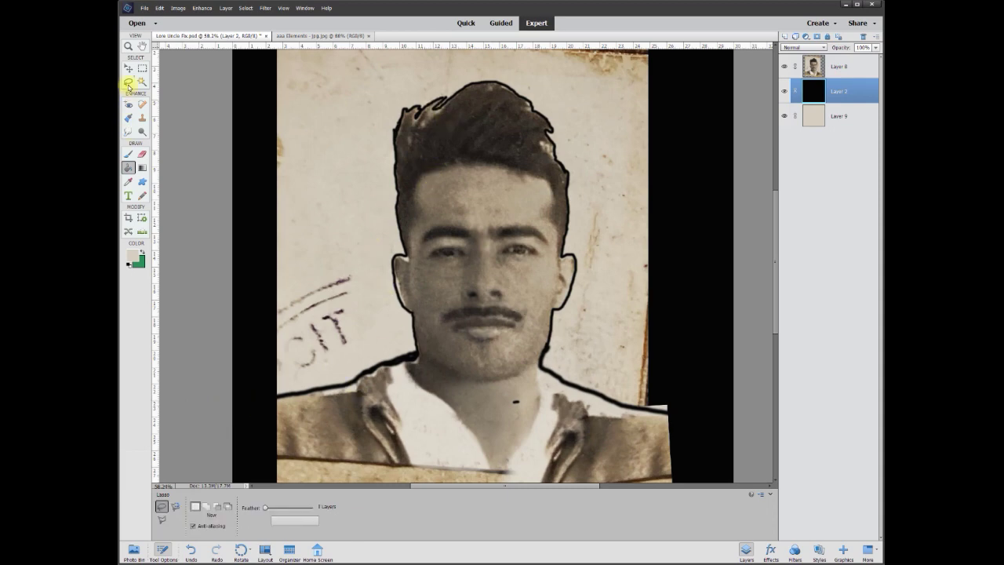
click(163, 519)
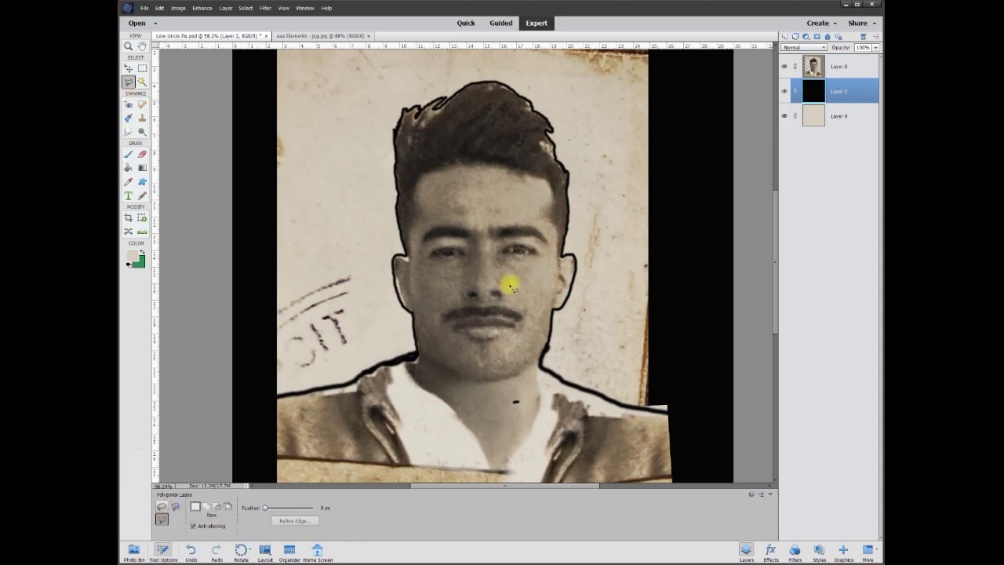
scroll(596, 314, up, 3)
drag(777, 273, 786, 207)
scroll(701, 130, up, 2)
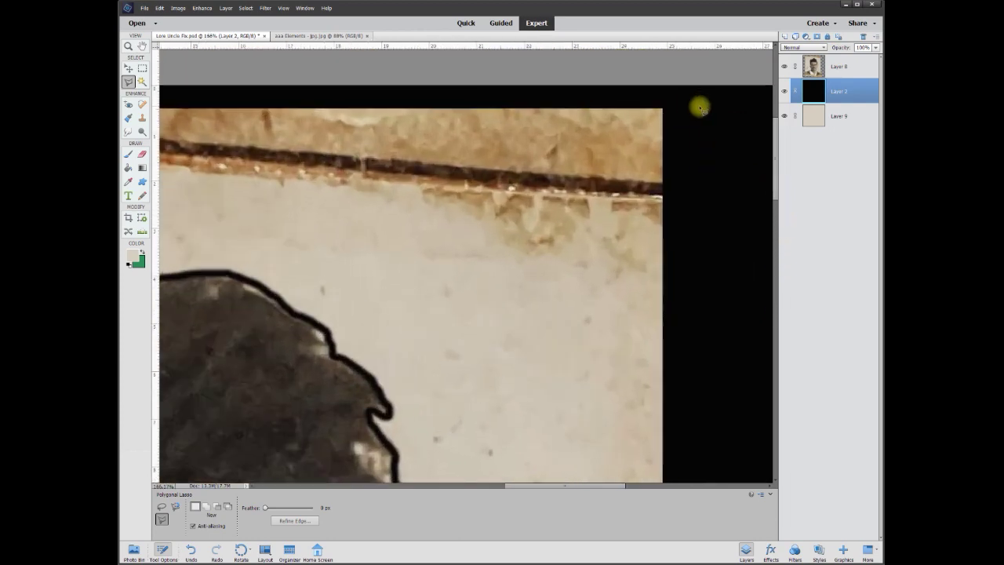
scroll(700, 108, up, 2)
click(688, 94)
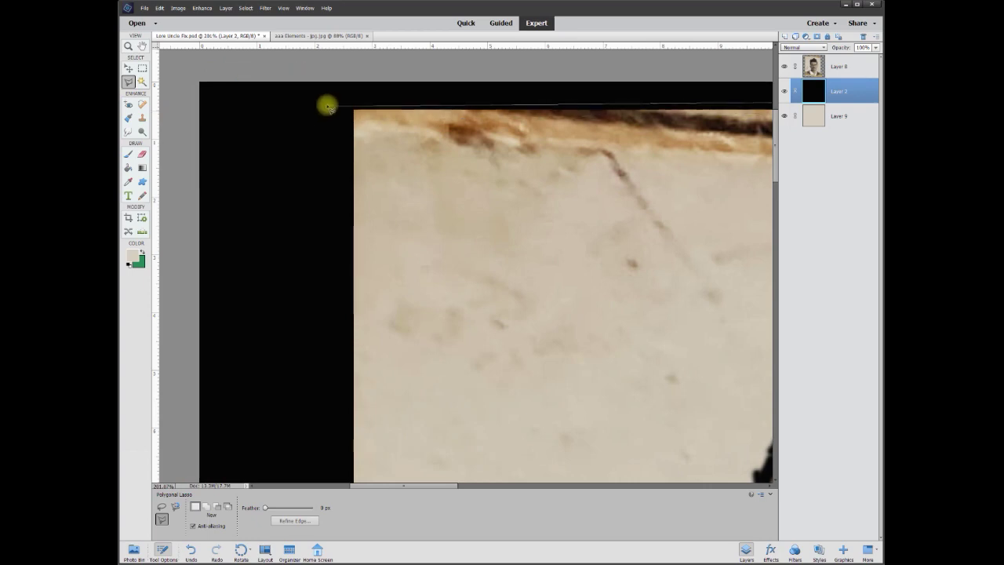
click(327, 103)
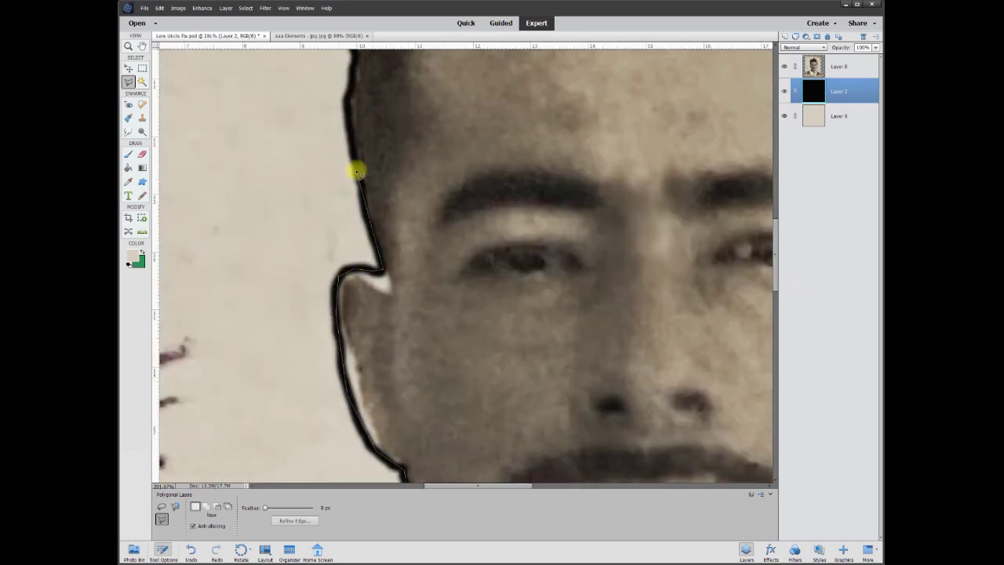
Trace the selection along the erased outline of the head, hair and shoulders and close it around the old background
scroll(348, 235, up, 3)
scroll(348, 157, up, 3)
click(372, 298)
click(430, 289)
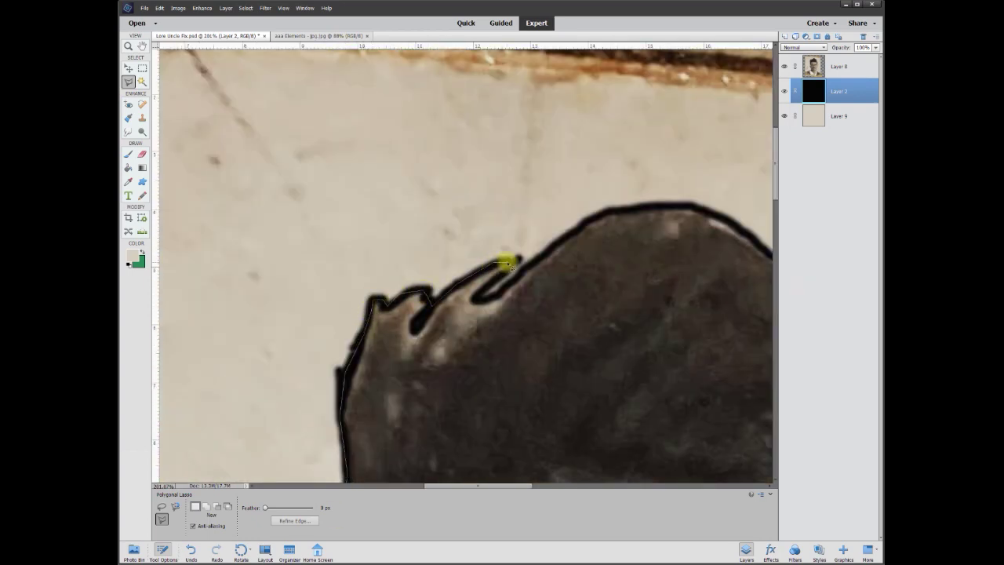
click(380, 214)
click(471, 279)
click(531, 353)
click(589, 419)
click(578, 321)
click(601, 466)
click(563, 444)
click(746, 471)
double_click(572, 399)
key(ctrl+0)
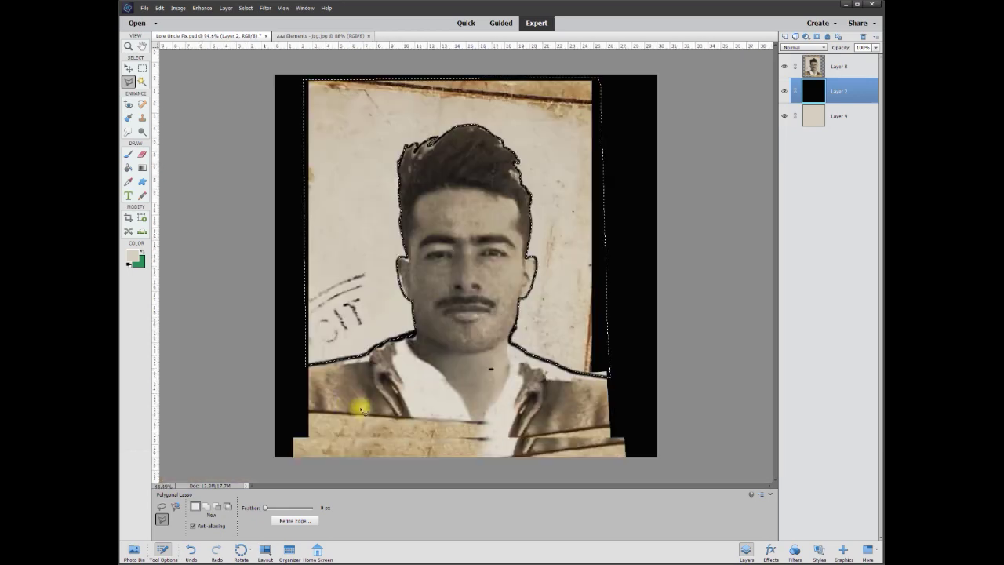
Delete the selected old background from the portrait layer, deselect, and hide the black check layer so the beige fill shows
scroll(361, 407, down, 2)
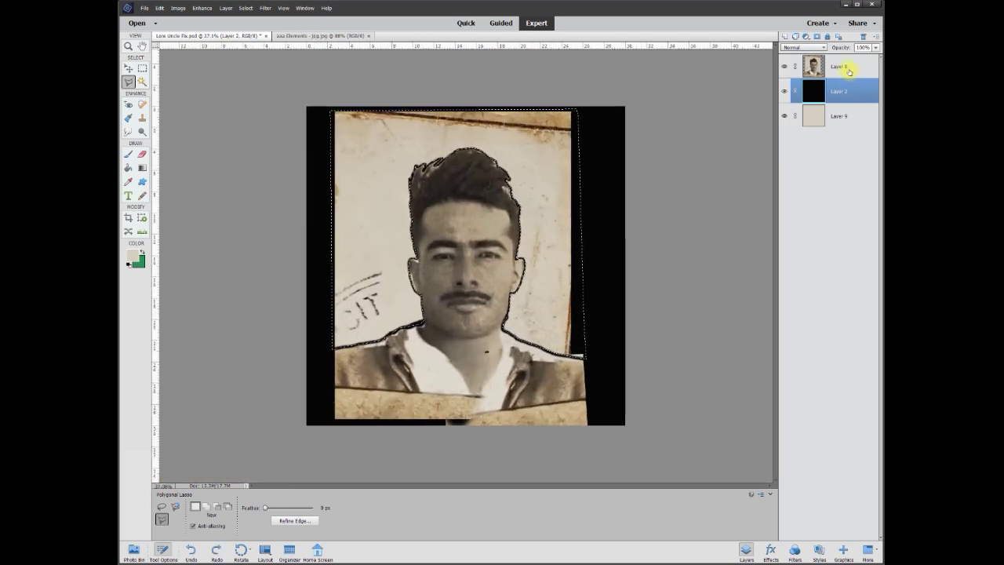
click(840, 69)
key(Delete)
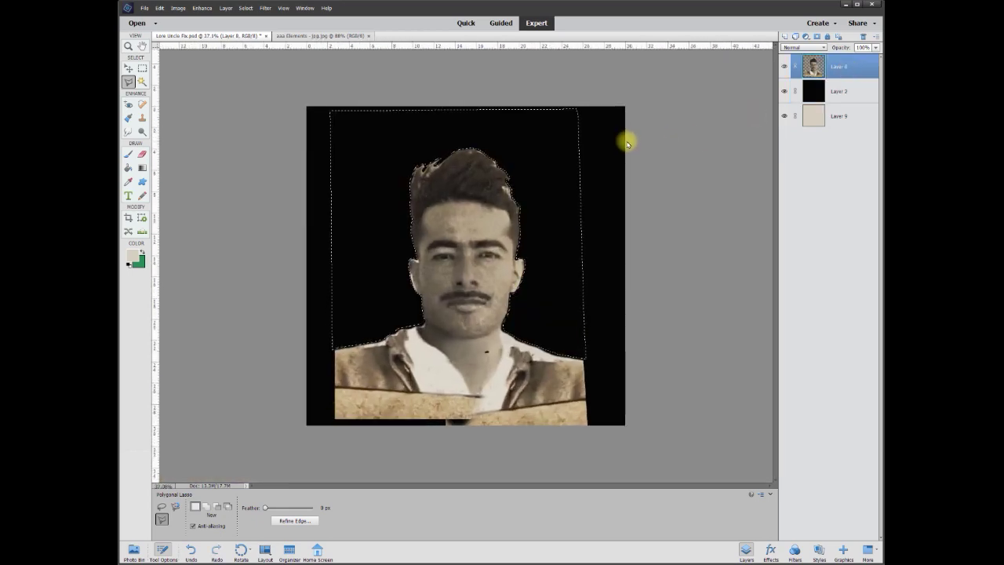
key(ctrl+d)
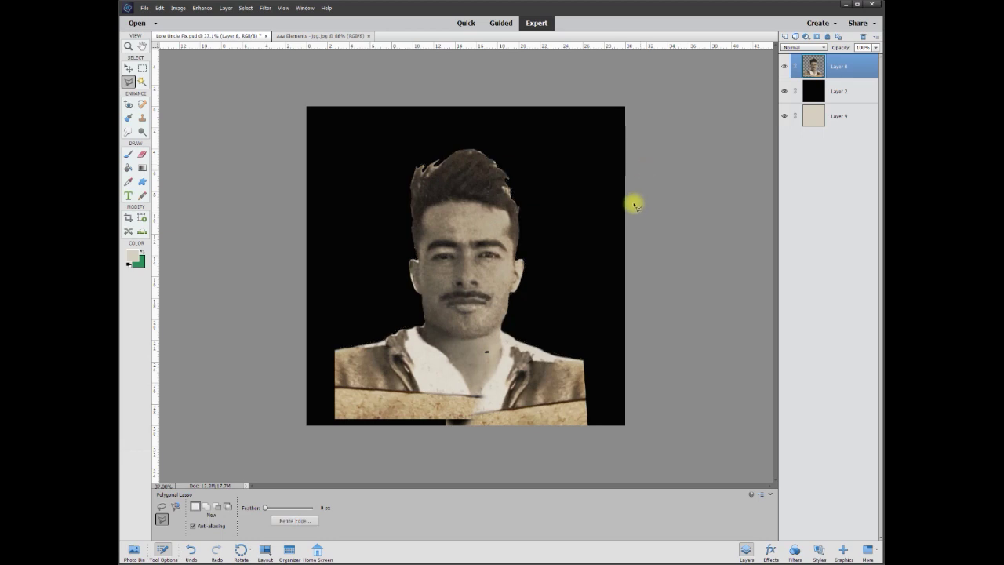
click(783, 92)
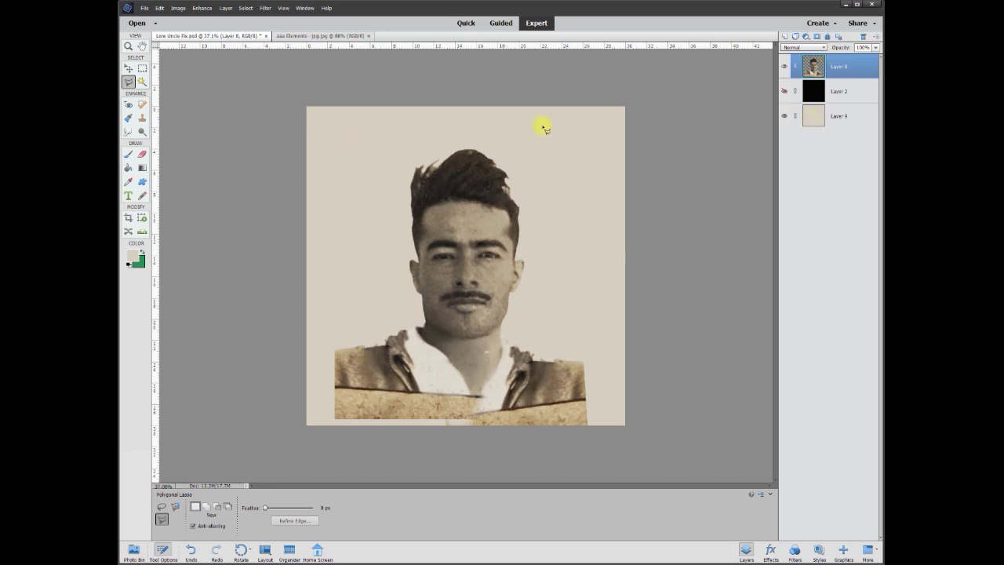
Lighten the beige background layer with a Brightness/Contrast adjustment
click(851, 115)
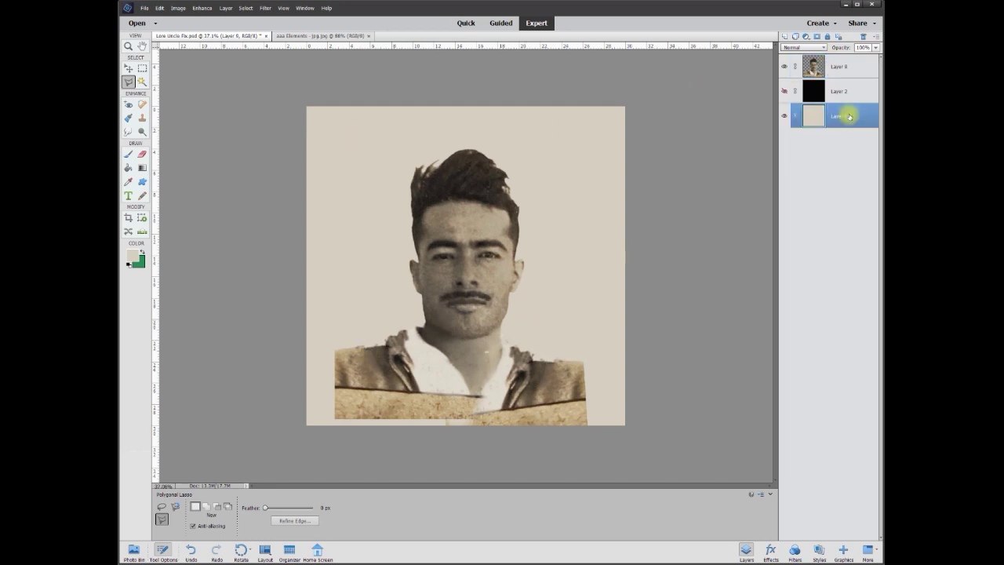
click(200, 8)
mouse_move(212, 118)
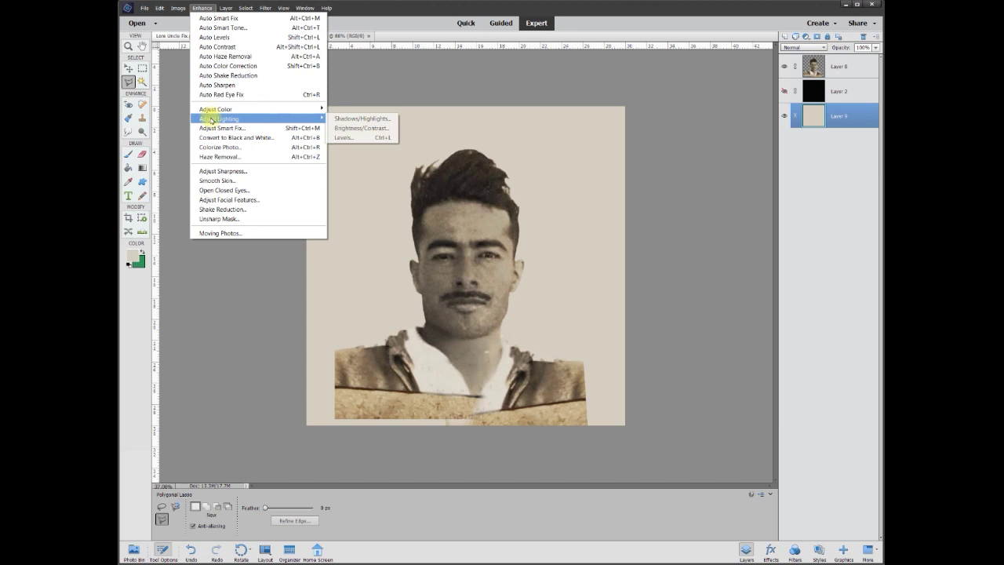
click(357, 128)
drag(621, 95, 600, 105)
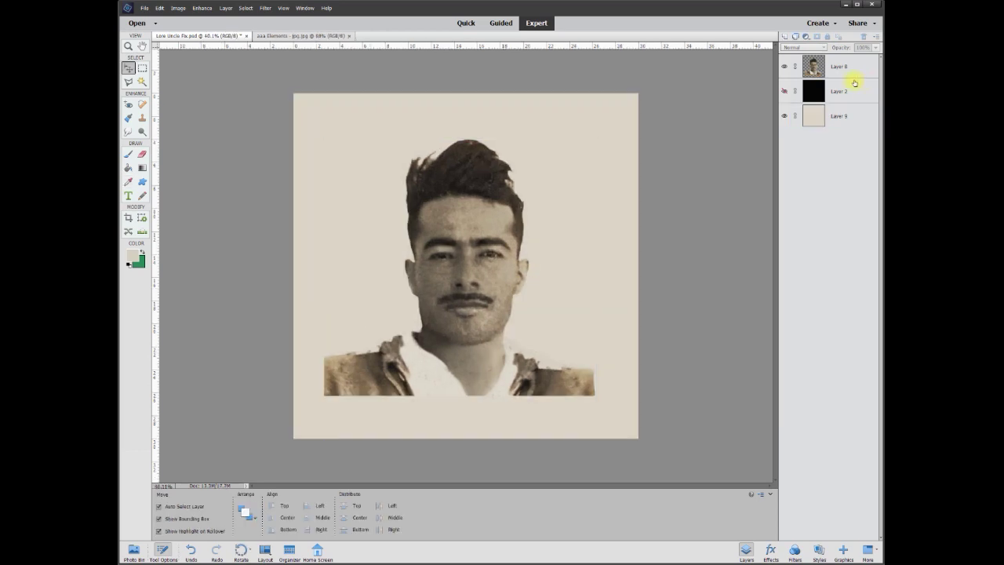
Add an empty layer directly above the hidden black layer and set the foreground colour to black
click(846, 92)
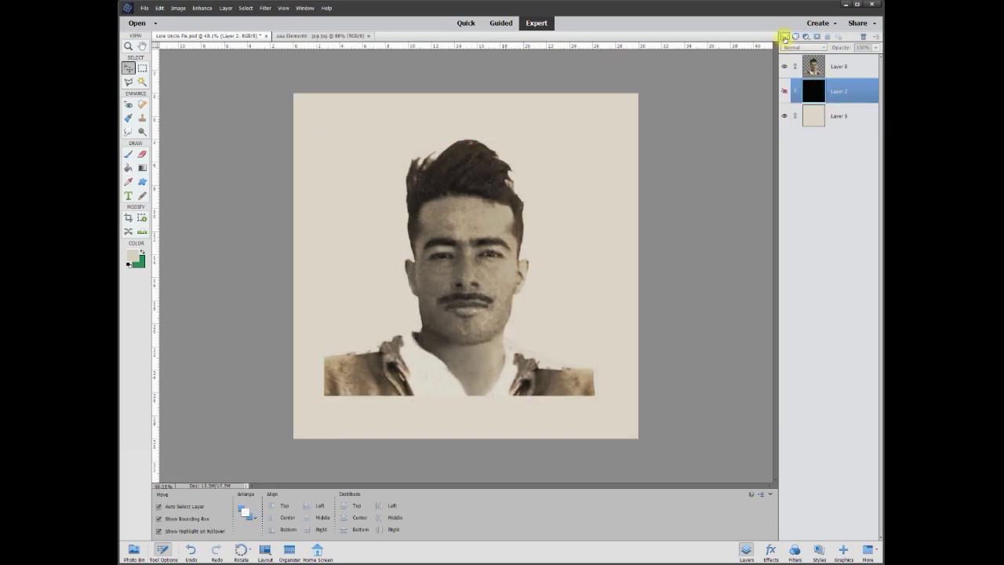
click(784, 38)
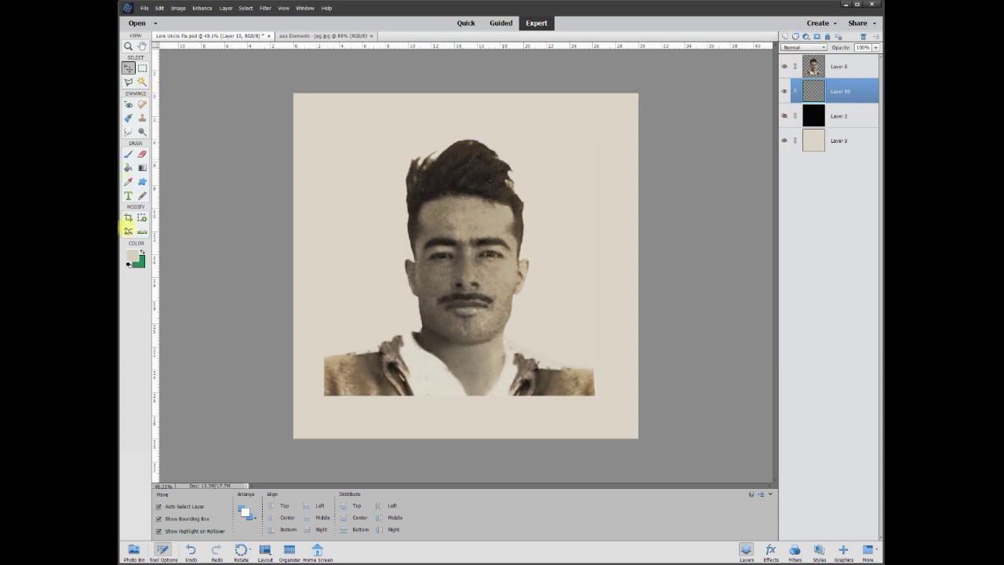
click(132, 255)
drag(679, 278, 637, 342)
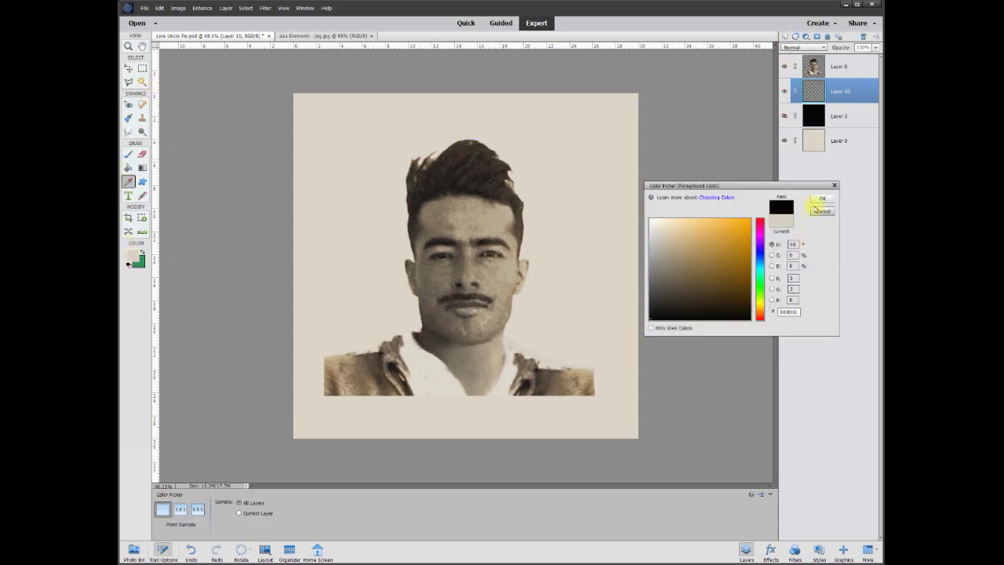
click(819, 202)
Paint a soft black shadow behind the head with a 1000 px brush on the new layer
click(129, 155)
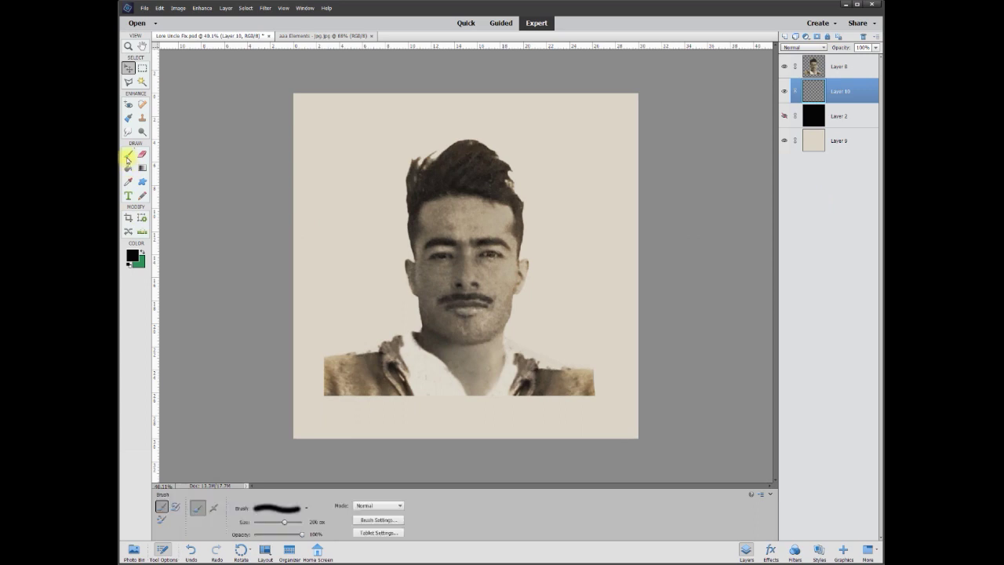
click(313, 521)
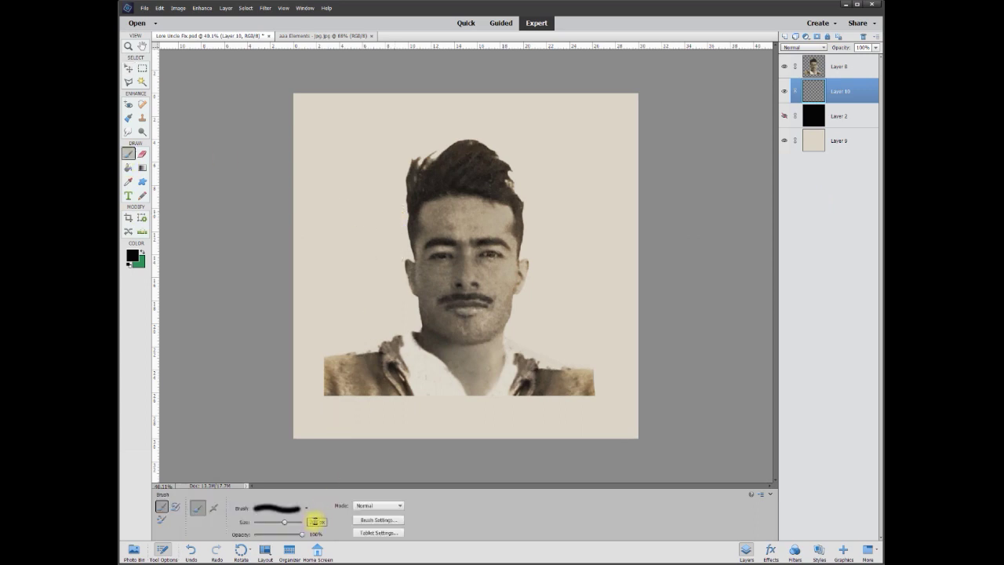
text(100)
click(463, 205)
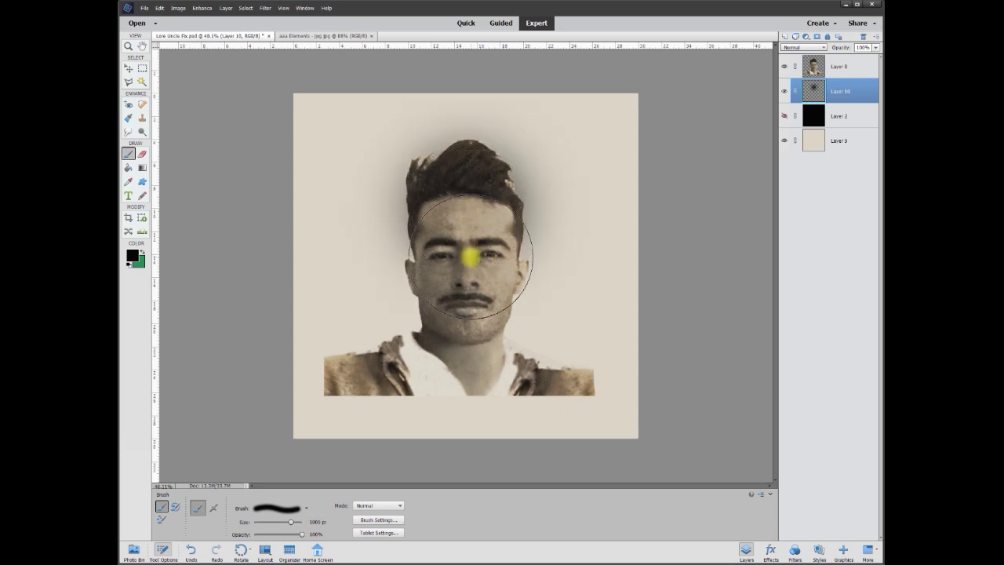
Extend the black shadow behind the neck and across the area below the shoulders with a smaller soft brush
key(bracketleft)
key(bracketleft)
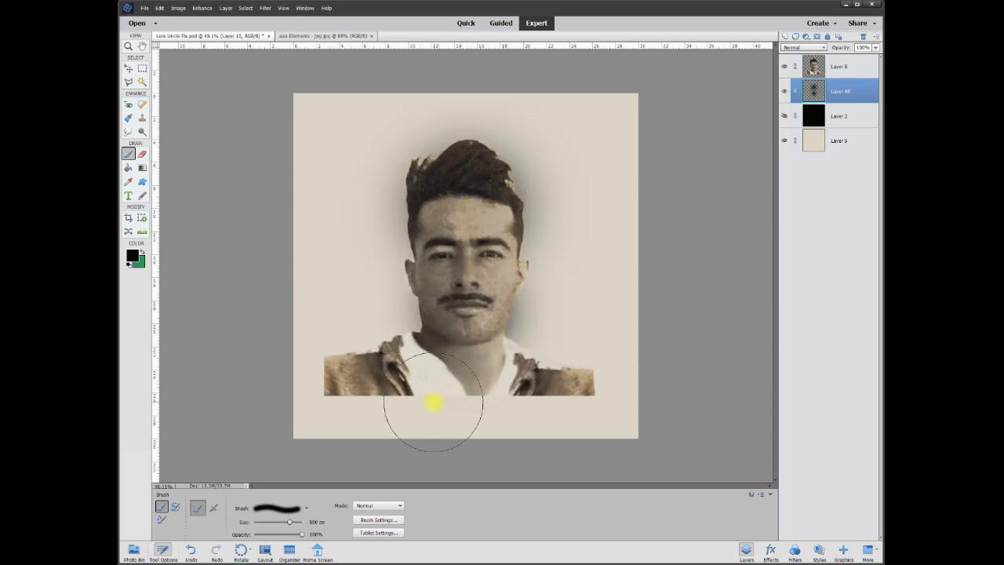
drag(377, 416, 549, 416)
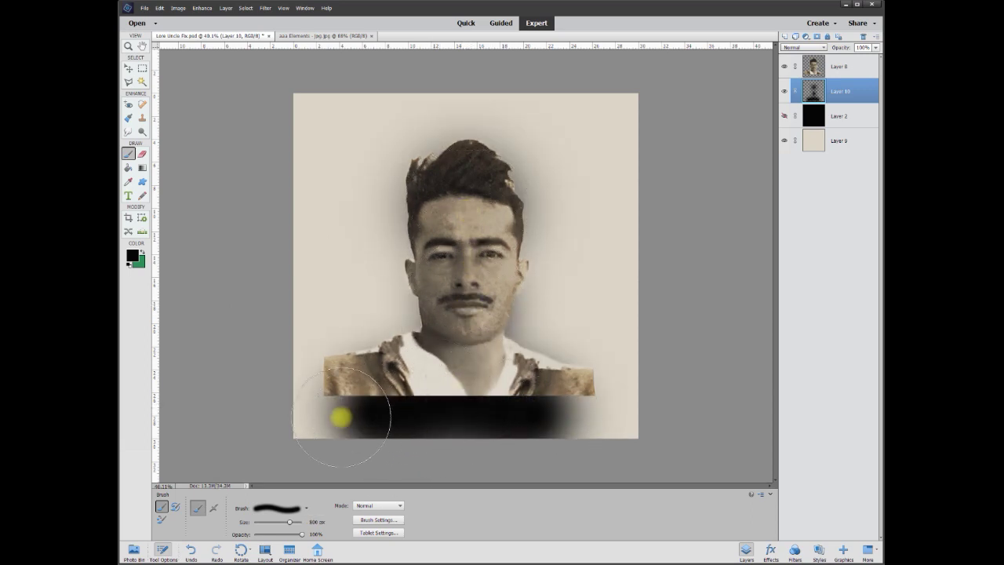
drag(343, 418, 584, 416)
click(478, 291)
Set the shadow layer's opacity to 50% and toggle its visibility to compare the portrait with and without it
click(876, 48)
drag(878, 59, 850, 58)
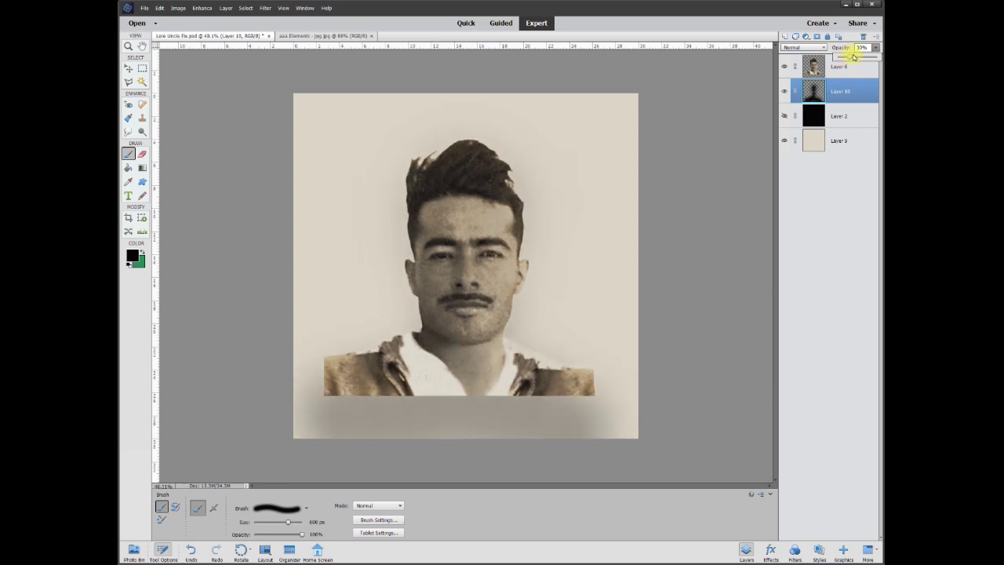
drag(850, 60, 858, 60)
click(860, 49)
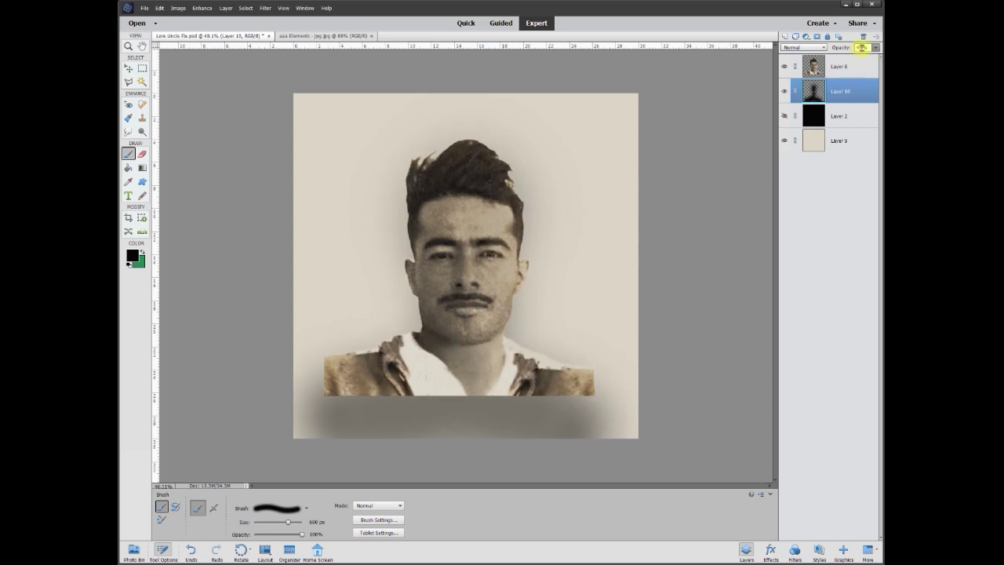
click(784, 92)
click(785, 92)
click(784, 92)
click(784, 92)
Crop the image to the head and shoulders, excluding the painted strip below the chest and the outer side margins
click(129, 217)
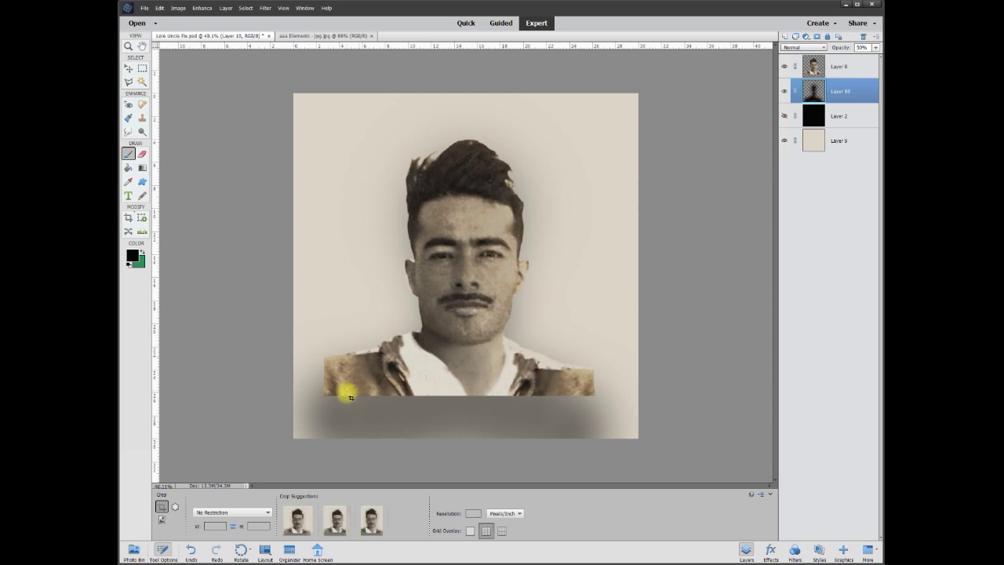
drag(347, 394, 587, 117)
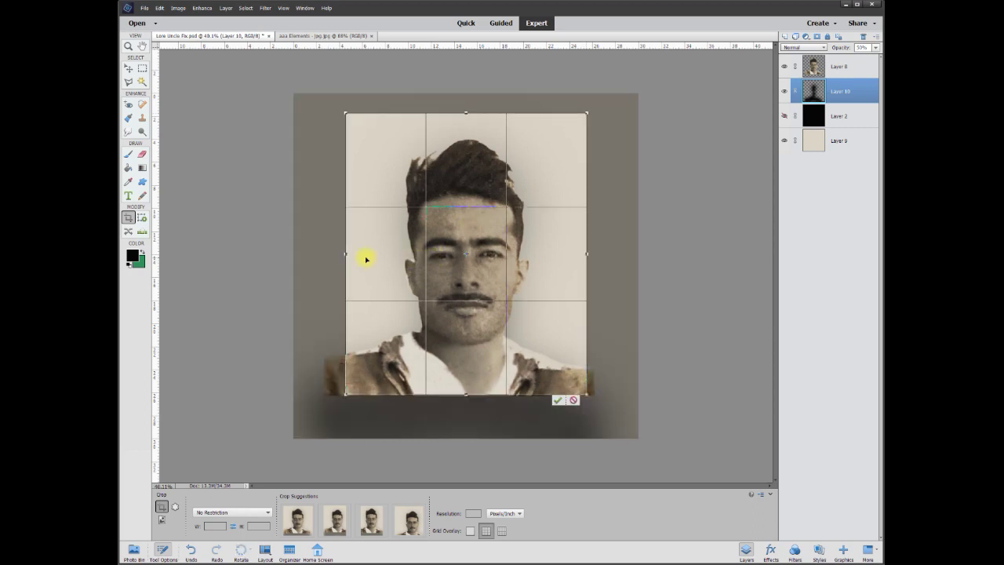
drag(344, 254, 342, 254)
drag(466, 112, 464, 116)
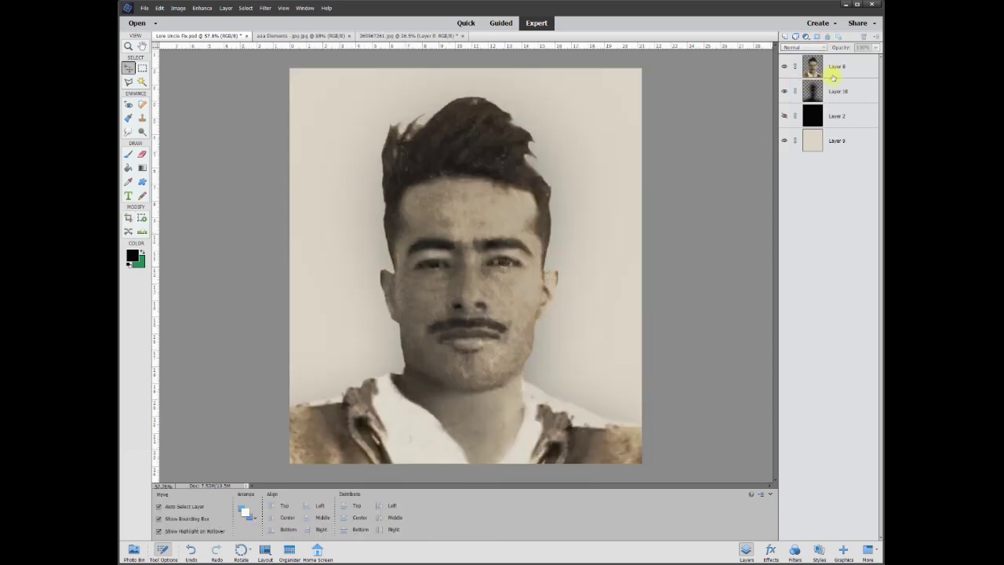
Select a full-width rectangle over the hair on the portrait layer and cut it to a new layer
click(833, 67)
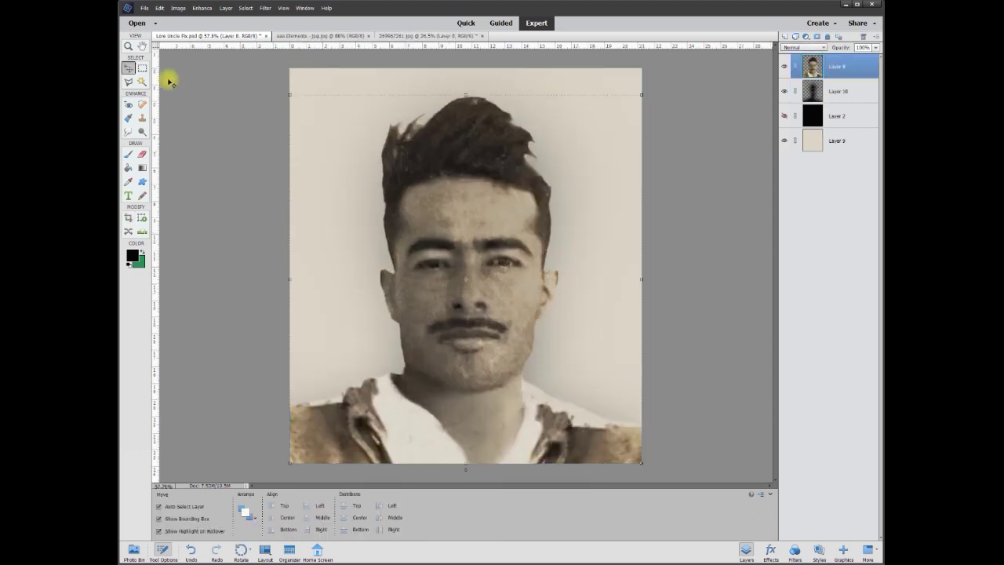
click(142, 70)
drag(290, 69, 645, 171)
right_click(485, 136)
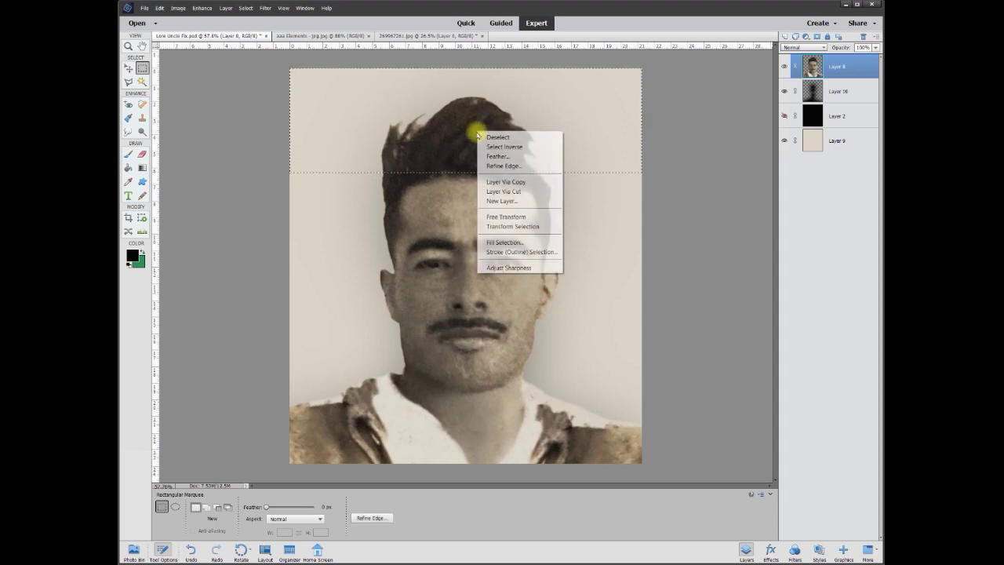
click(533, 191)
Squash the cut-out hair and shadow strips vertically from their upper edge to reduce the hair's height
key(v)
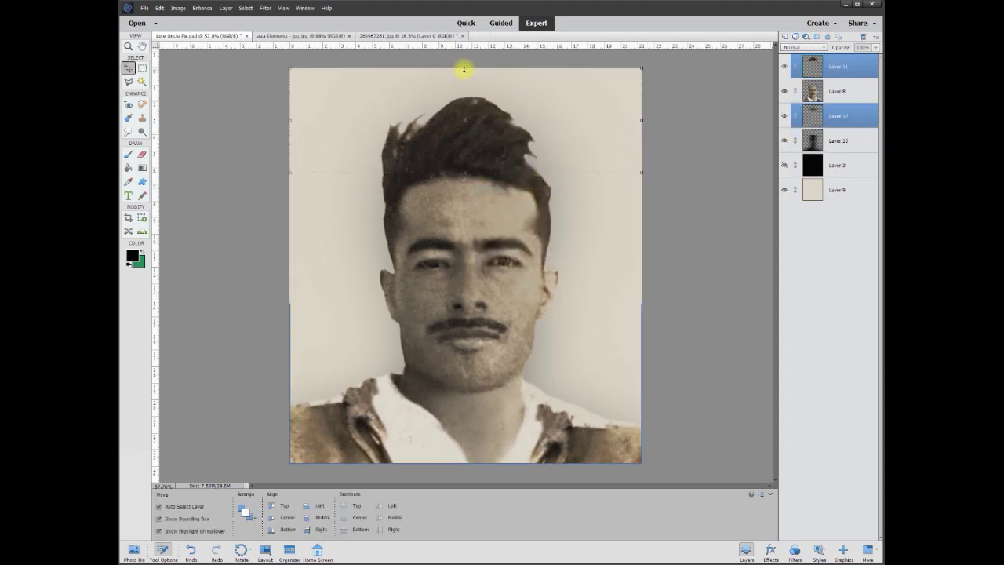
drag(464, 72, 471, 99)
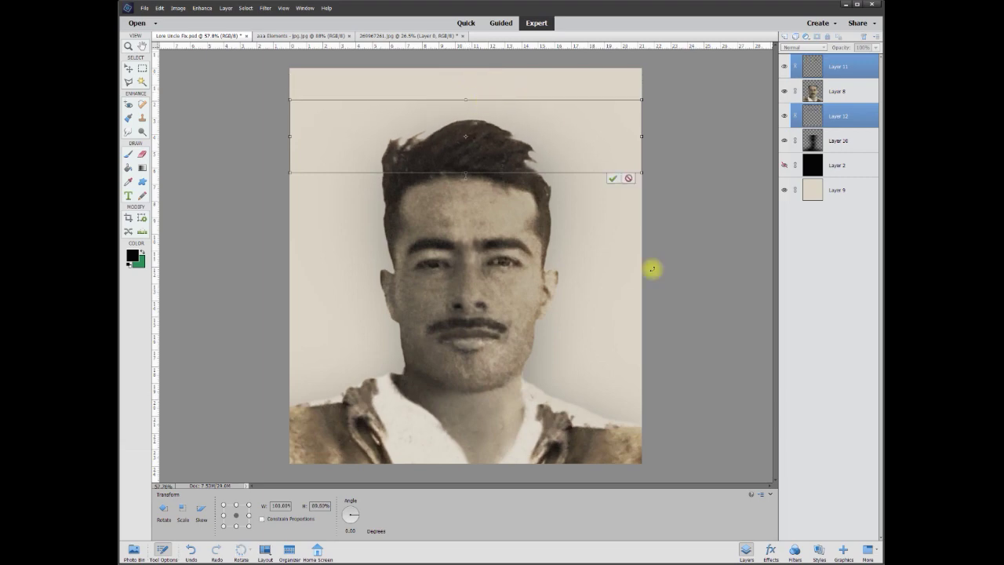
click(618, 179)
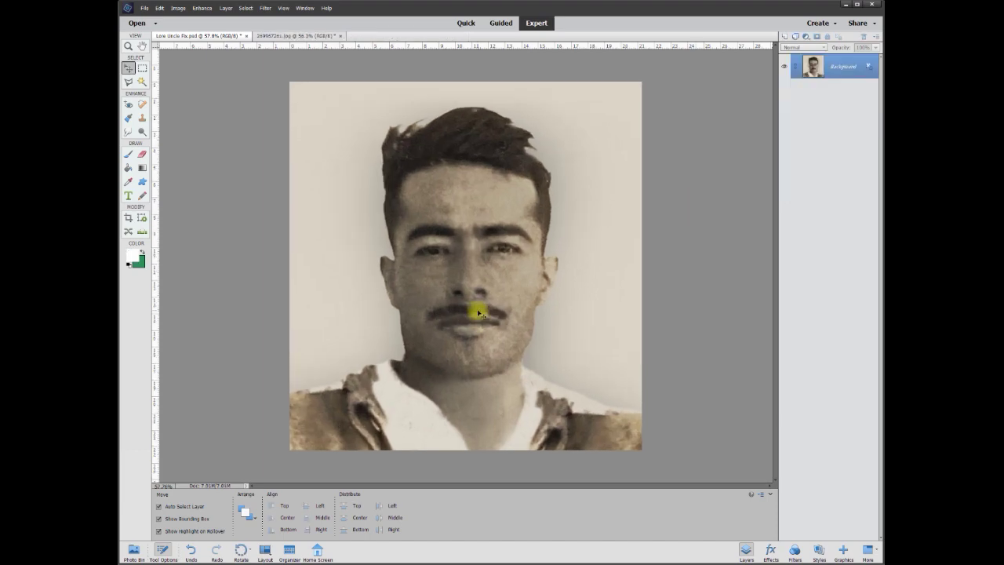
Switch to the before-and-after document to compare the restored portrait with the original
click(267, 36)
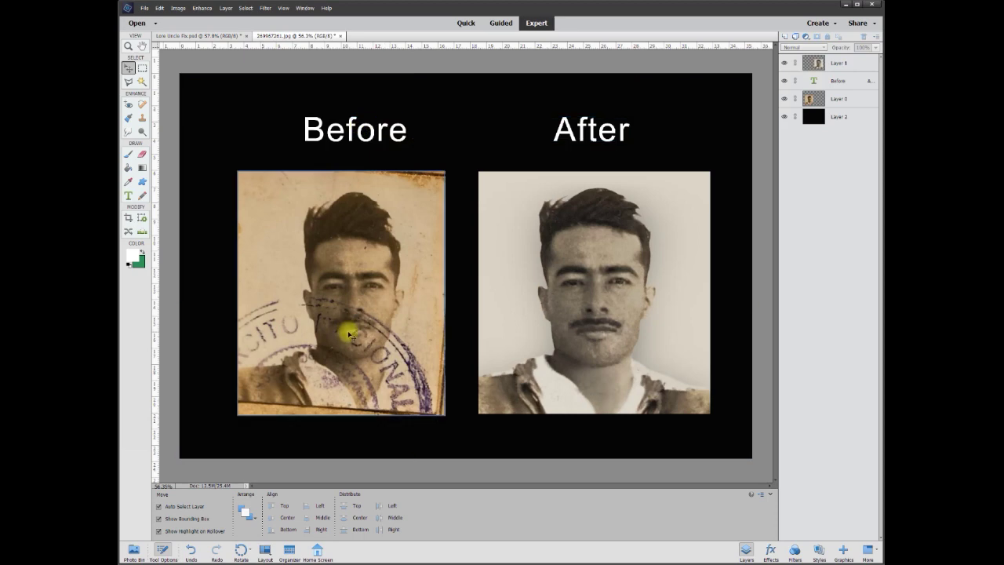